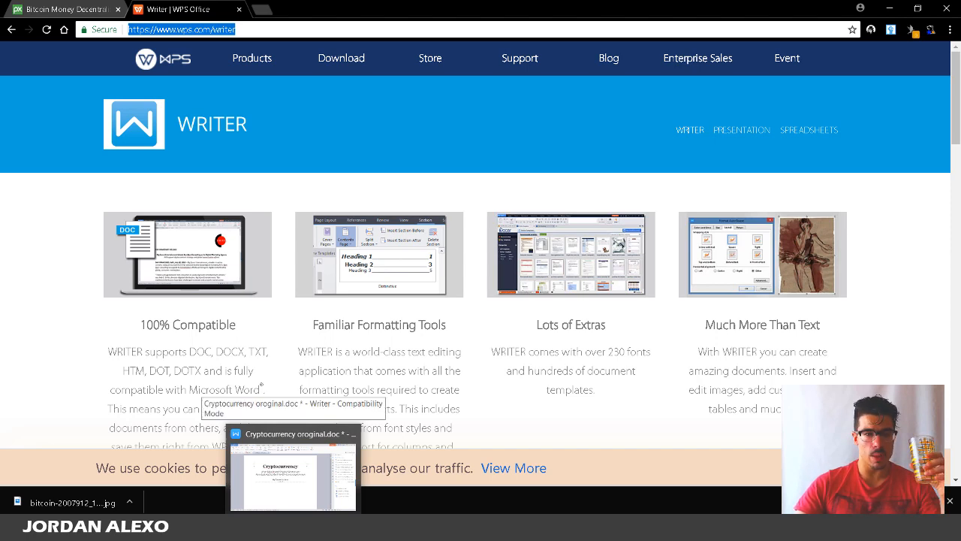
Switch to Cryptocurrency oroginal.doc in WPS Writer and remove the trailing space ending the copyright page's first body paragraph
{"action": "left_click", "coordinate": [293, 458]}
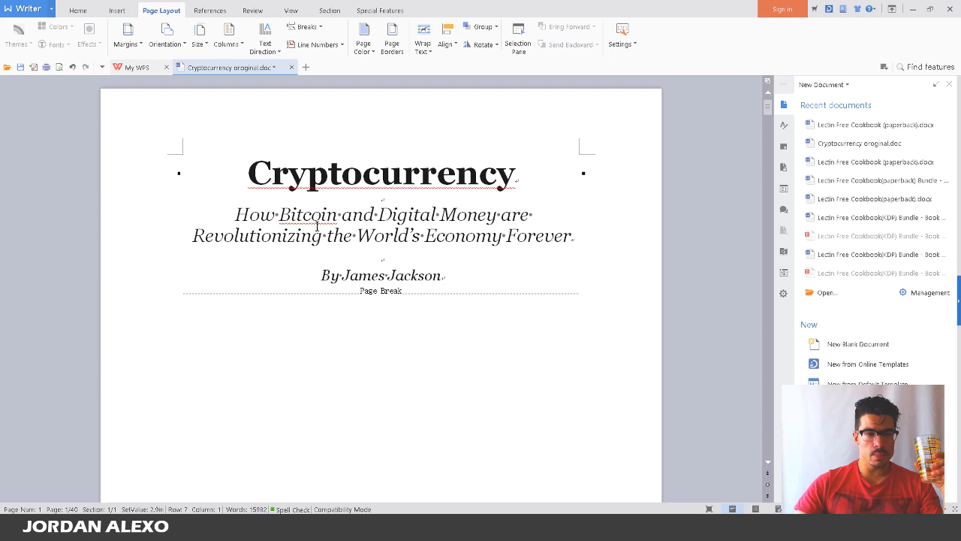
{"action": "scroll", "coordinate": [317, 302], "scroll_direction": "down", "scroll_amount": 15}
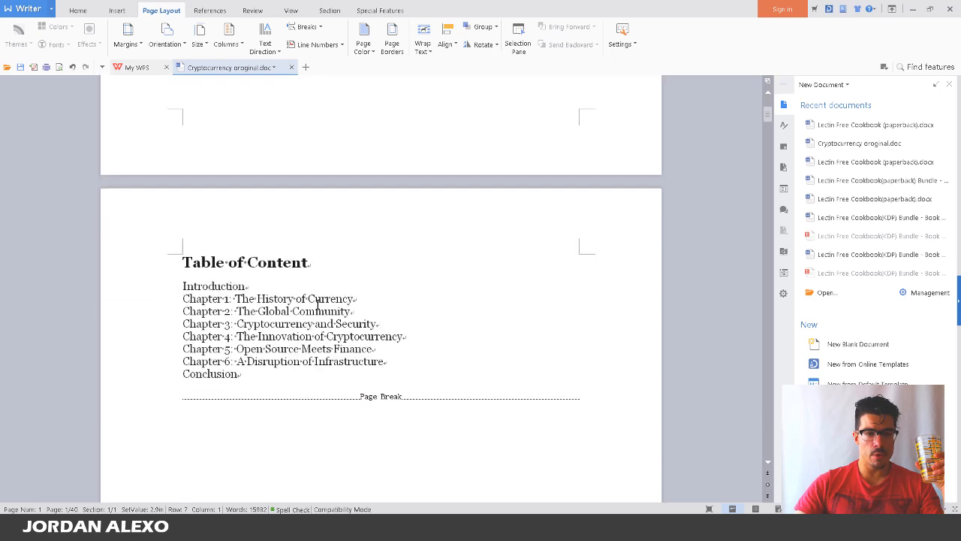
{"action": "scroll", "coordinate": [317, 303], "scroll_direction": "down", "scroll_amount": 3}
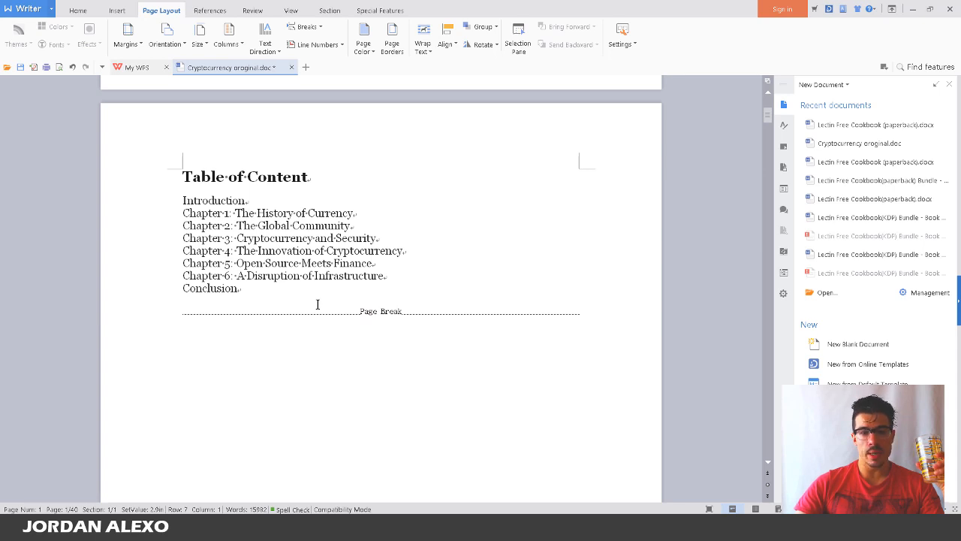
{"action": "scroll", "coordinate": [317, 304], "scroll_direction": "down", "scroll_amount": 2}
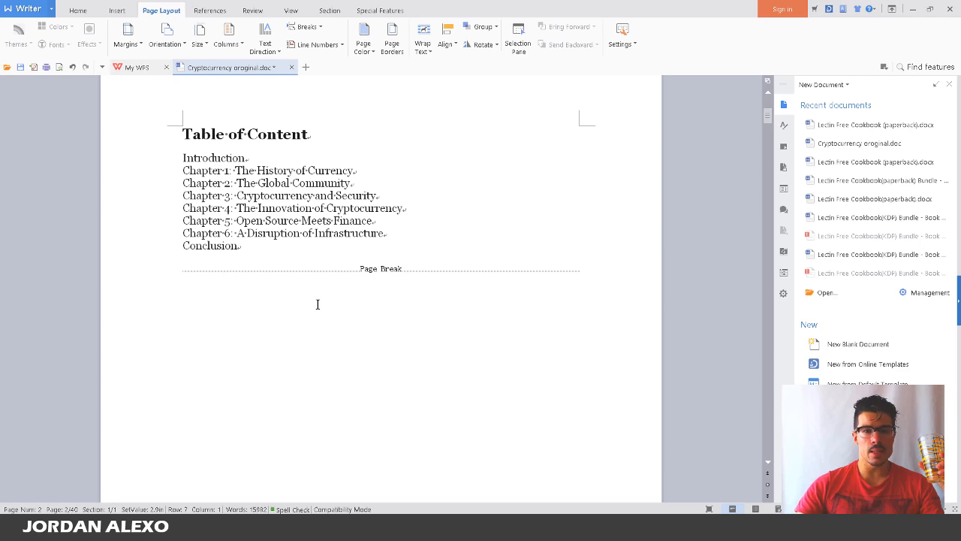
{"action": "triple_click", "coordinate": [398, 224]}
{"action": "scroll", "coordinate": [379, 240], "scroll_direction": "down", "scroll_amount": 10}
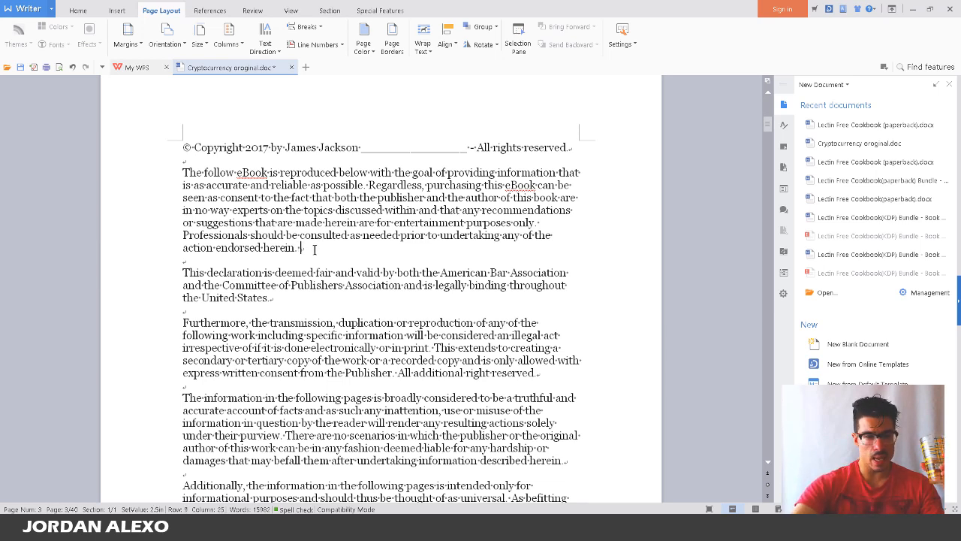
{"action": "key", "text": "BackSpace"}
{"action": "key", "text": "Down"}
{"action": "key", "text": "Down"}
{"action": "key", "text": "Down"}
{"action": "key", "text": "Down"}
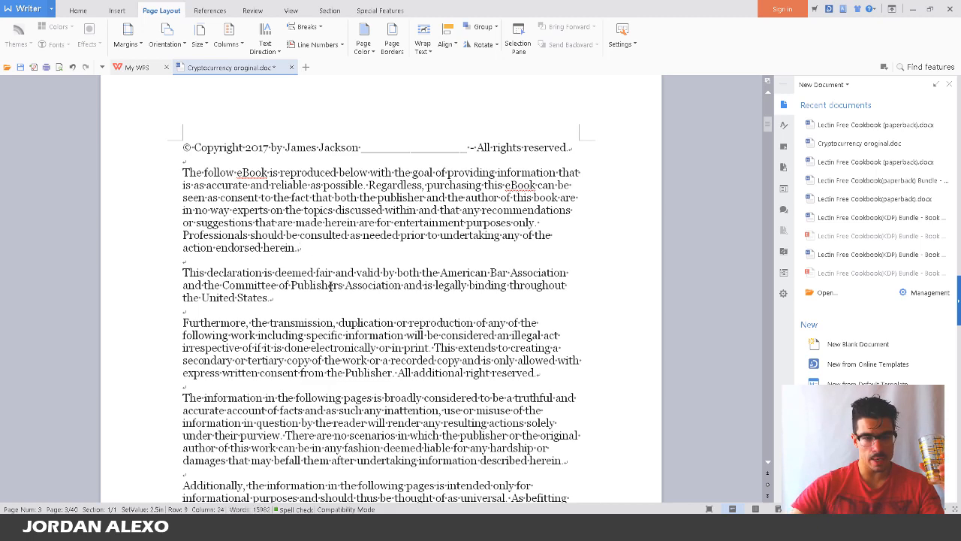
Try adding a few blank lines after the copyright page's last paragraph, and remove them again
{"action": "scroll", "coordinate": [375, 270], "scroll_direction": "down", "scroll_amount": 5}
{"action": "left_click", "coordinate": [580, 277]}
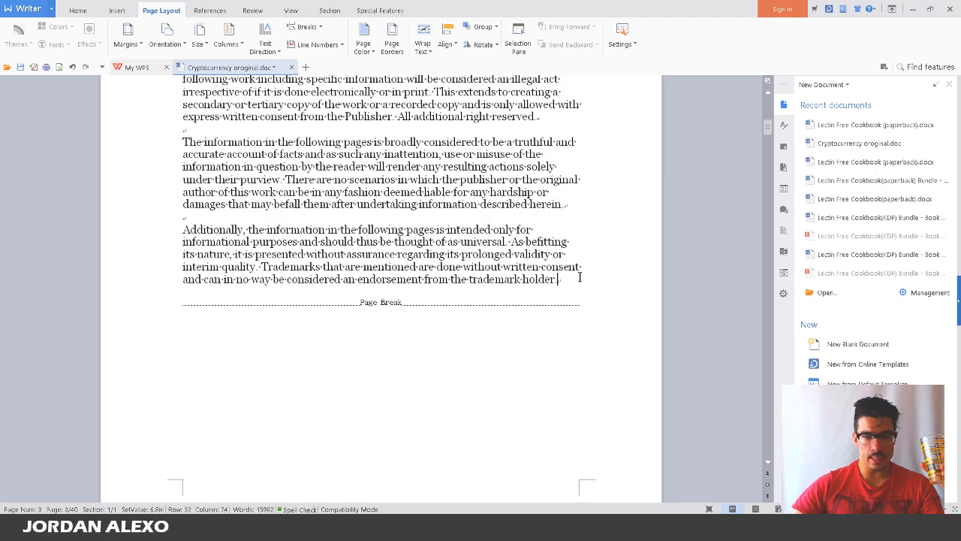
{"action": "key", "text": "Return"}
{"action": "key", "text": "Return"}
{"action": "key", "text": "Return"}
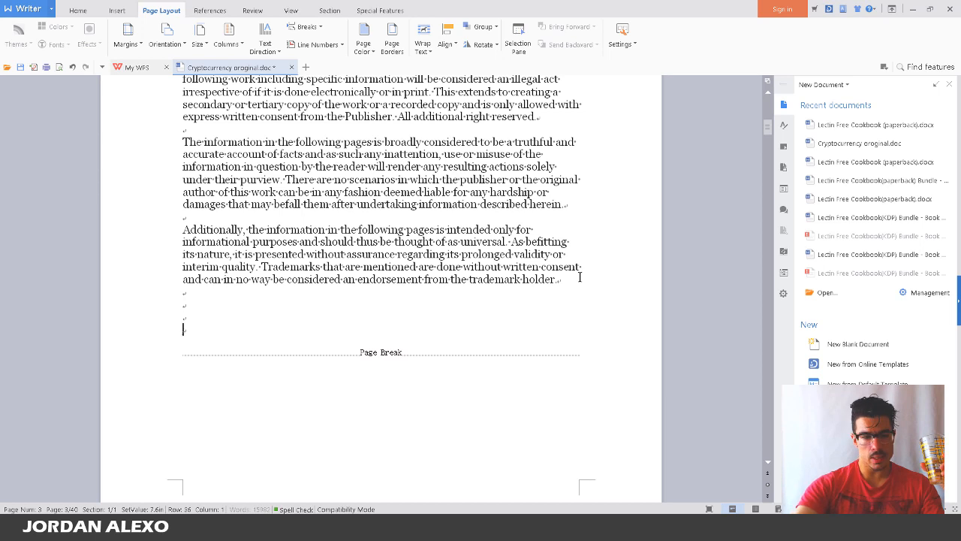
{"action": "key", "text": "BackSpace"}
{"action": "key", "text": "BackSpace"}
{"action": "key", "text": "BackSpace"}
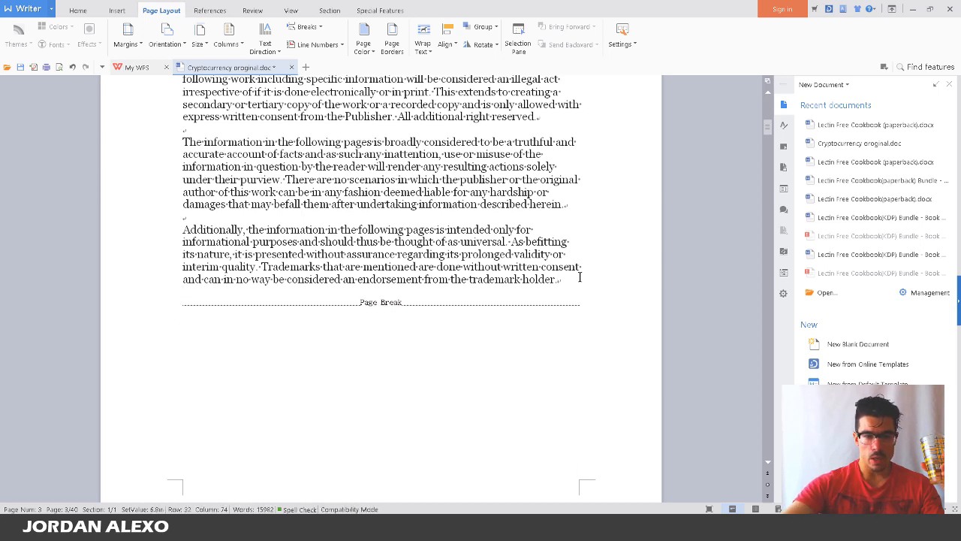
Add one blank line above the copyright page's page break and check where the Introduction starts
{"action": "key", "text": "Return"}
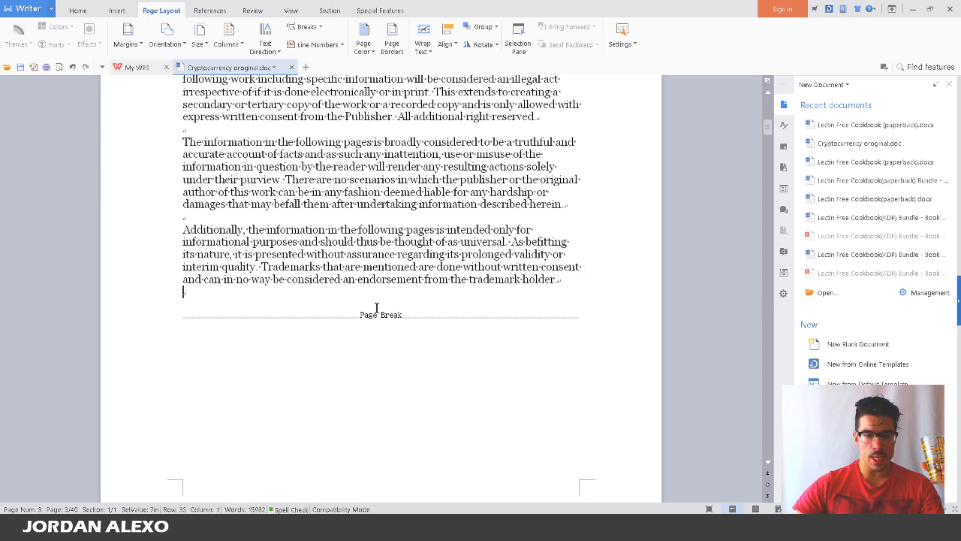
{"action": "scroll", "coordinate": [379, 293], "scroll_direction": "down", "scroll_amount": 1}
{"action": "scroll", "coordinate": [416, 215], "scroll_direction": "down", "scroll_amount": 6}
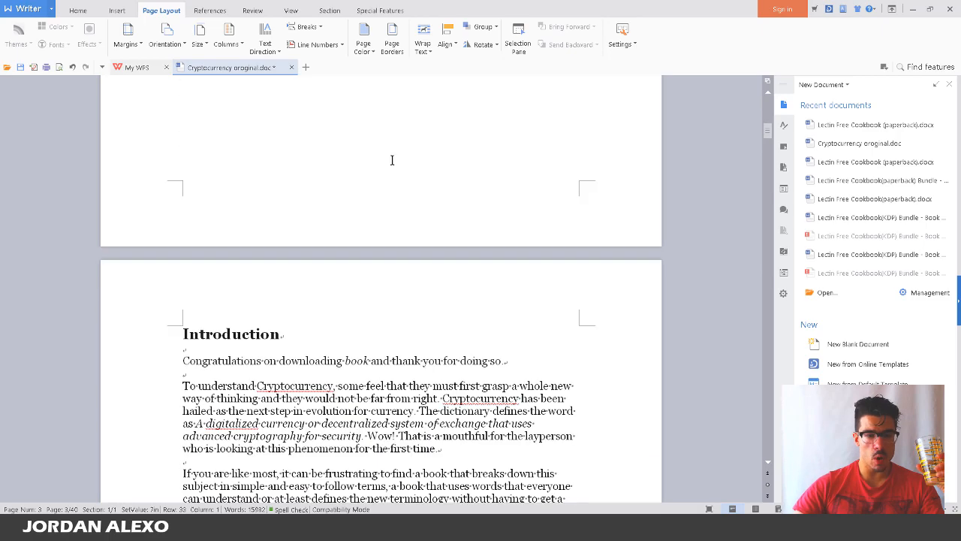
{"action": "scroll", "coordinate": [392, 159], "scroll_direction": "down", "scroll_amount": 3}
{"action": "scroll", "coordinate": [397, 255], "scroll_direction": "down", "scroll_amount": 6}
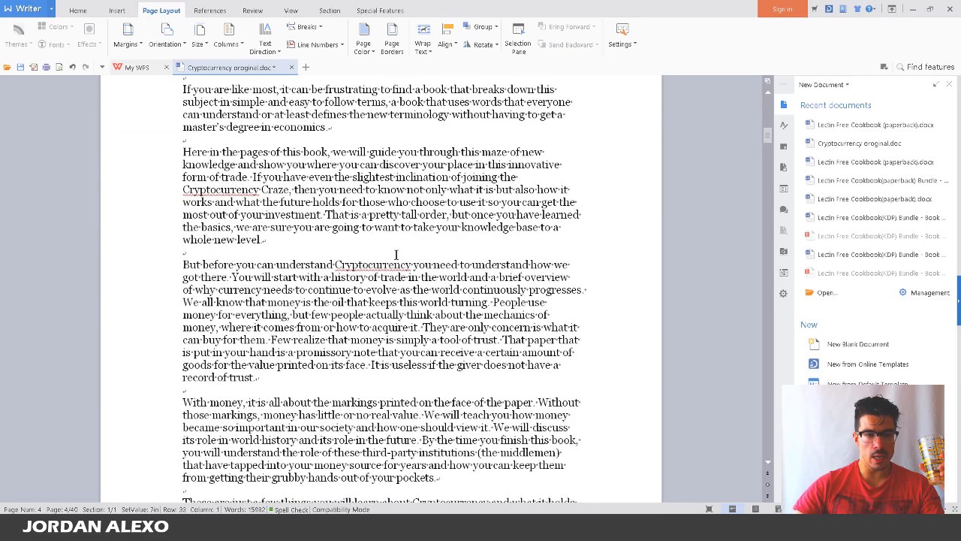
{"action": "scroll", "coordinate": [396, 256], "scroll_direction": "up", "scroll_amount": 6}
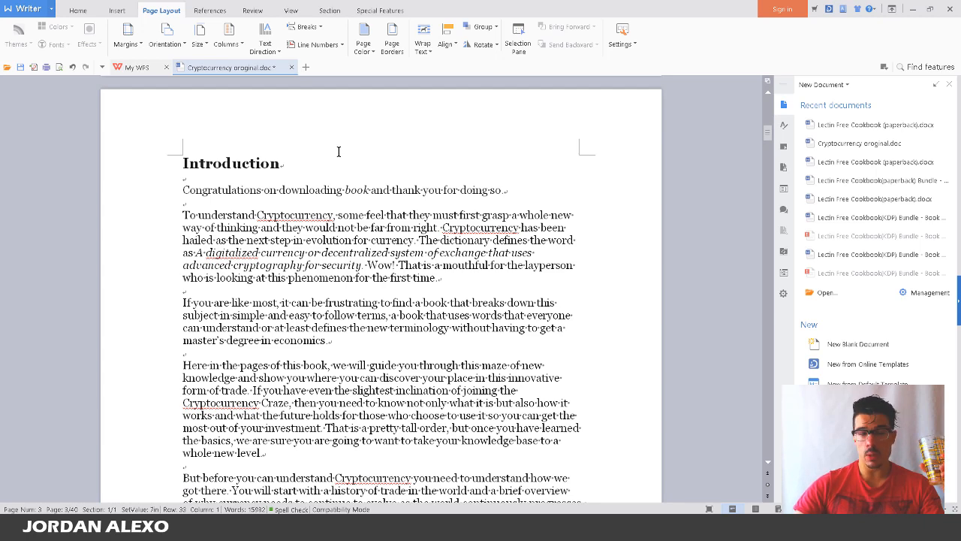
{"action": "scroll", "coordinate": [339, 151], "scroll_direction": "up", "scroll_amount": 6}
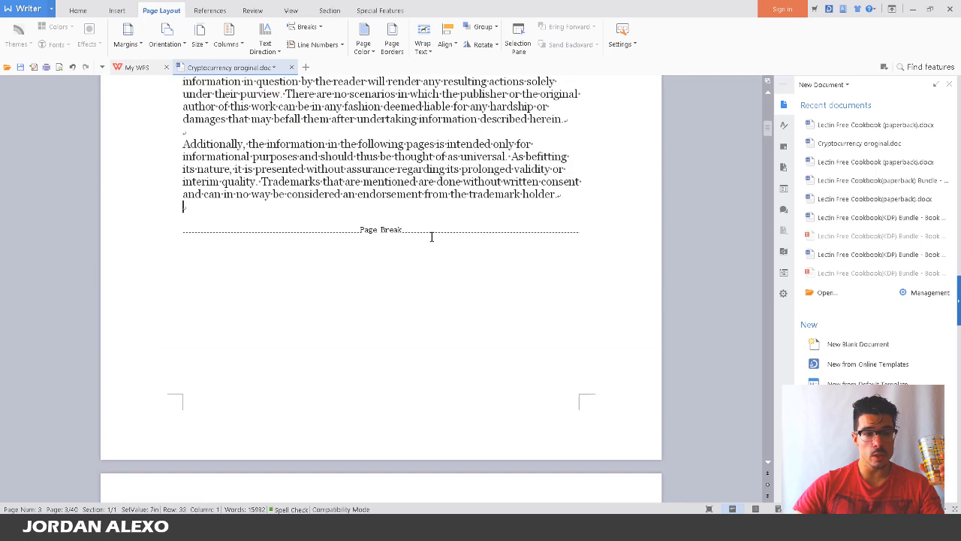
Keep adding blank lines after the last copyright paragraph until the page break moves onto the following page
{"action": "key", "text": "Return"}
{"action": "key", "text": "Return"}
{"action": "key", "text": "Return"}
{"action": "key", "text": "Return"}
{"action": "key", "text": "Return"}
{"action": "key", "text": "Return"}
{"action": "key", "text": "Return"}
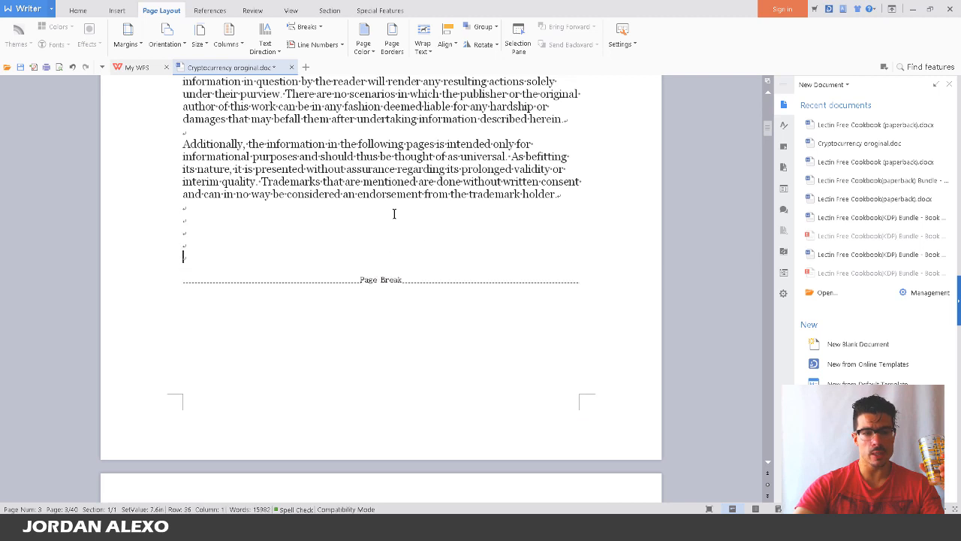
{"action": "key", "text": "Return"}
{"action": "key", "text": "Return"}
{"action": "key", "text": "Return"}
{"action": "key", "text": "Return"}
{"action": "key", "text": "Return"}
{"action": "key", "text": "Return"}
{"action": "key", "text": "Return"}
{"action": "key", "text": "Return"}
{"action": "key", "text": "Return"}
{"action": "key", "text": "Return"}
{"action": "key", "text": "Return"}
{"action": "key", "text": "Return"}
{"action": "key", "text": "Return"}
{"action": "key", "text": "Return"}
{"action": "key", "text": "Return"}
{"action": "key", "text": "Return"}
{"action": "key", "text": "Return"}
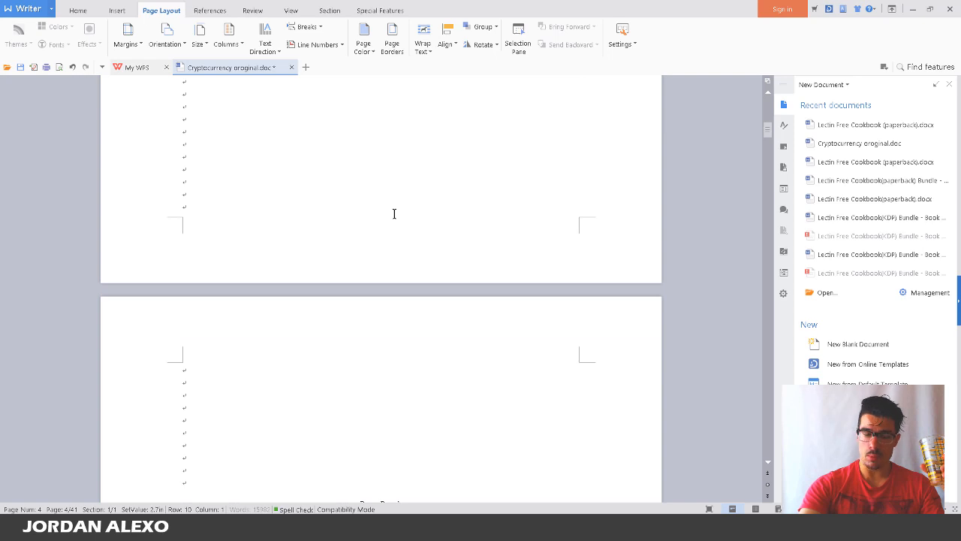
Remove all the added blank lines between the last copyright paragraph and the page break
{"action": "key", "text": "BackSpace"}
{"action": "key", "text": "BackSpace"}
{"action": "key", "text": "BackSpace"}
{"action": "key", "text": "BackSpace"}
{"action": "key", "text": "BackSpace"}
{"action": "key", "text": "BackSpace"}
{"action": "key", "text": "BackSpace"}
{"action": "key", "text": "BackSpace"}
{"action": "key", "text": "BackSpace"}
{"action": "key", "text": "BackSpace"}
{"action": "key", "text": "BackSpace"}
{"action": "key", "text": "BackSpace"}
{"action": "key", "text": "BackSpace"}
{"action": "key", "text": "BackSpace"}
{"action": "key", "text": "BackSpace"}
{"action": "key", "text": "BackSpace"}
{"action": "key", "text": "BackSpace"}
{"action": "key", "text": "BackSpace"}
{"action": "key", "text": "BackSpace"}
{"action": "key", "text": "BackSpace"}
{"action": "key", "text": "BackSpace"}
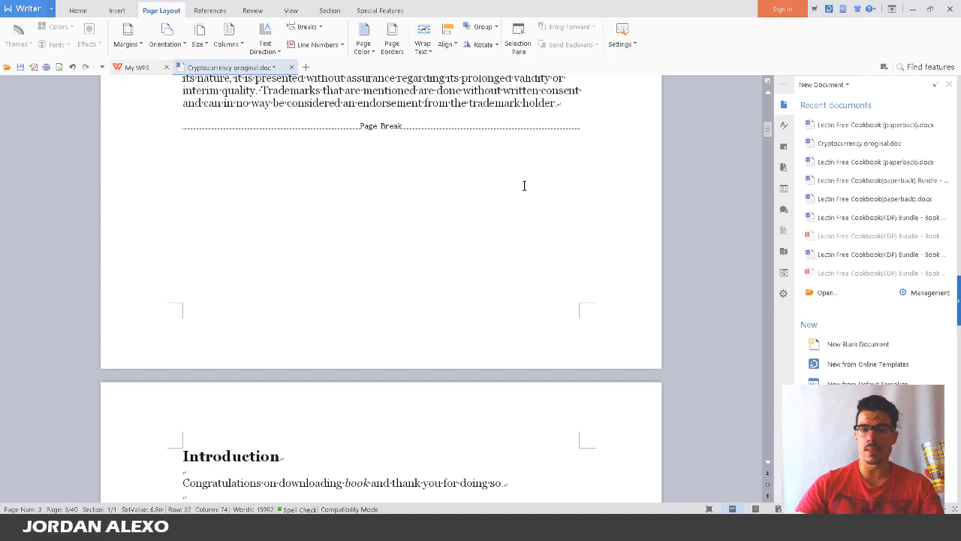
Review how the table of contents and copyright pages are separated by page breaks
{"action": "scroll", "coordinate": [524, 186], "scroll_direction": "up", "scroll_amount": 10}
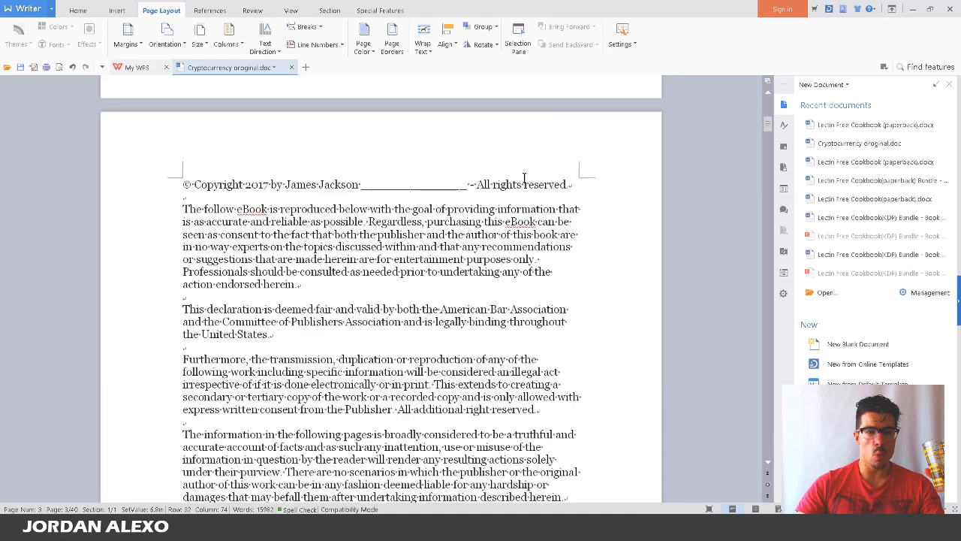
{"action": "scroll", "coordinate": [524, 178], "scroll_direction": "up", "scroll_amount": 12}
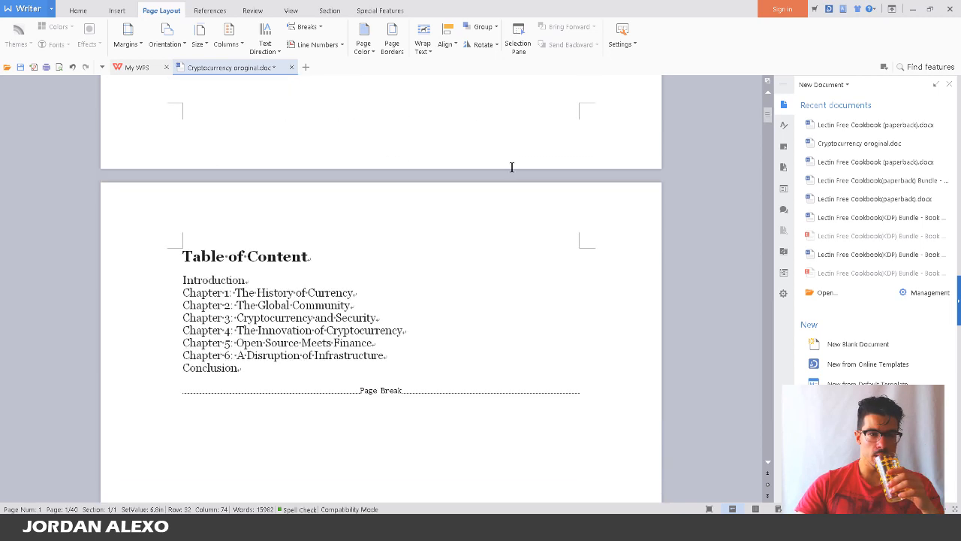
{"action": "scroll", "coordinate": [475, 311], "scroll_direction": "up", "scroll_amount": 1}
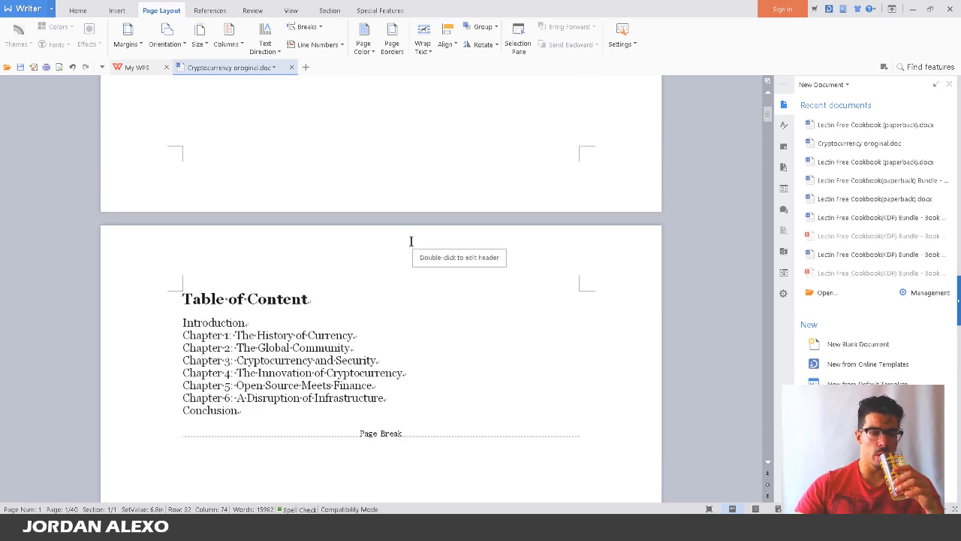
{"action": "scroll", "coordinate": [422, 235], "scroll_direction": "down", "scroll_amount": 3}
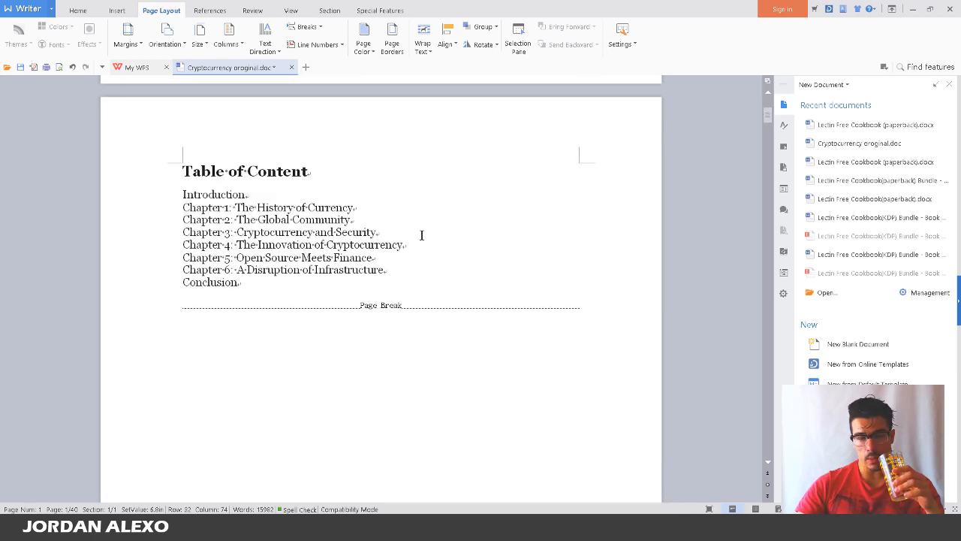
{"action": "scroll", "coordinate": [422, 235], "scroll_direction": "down", "scroll_amount": 20}
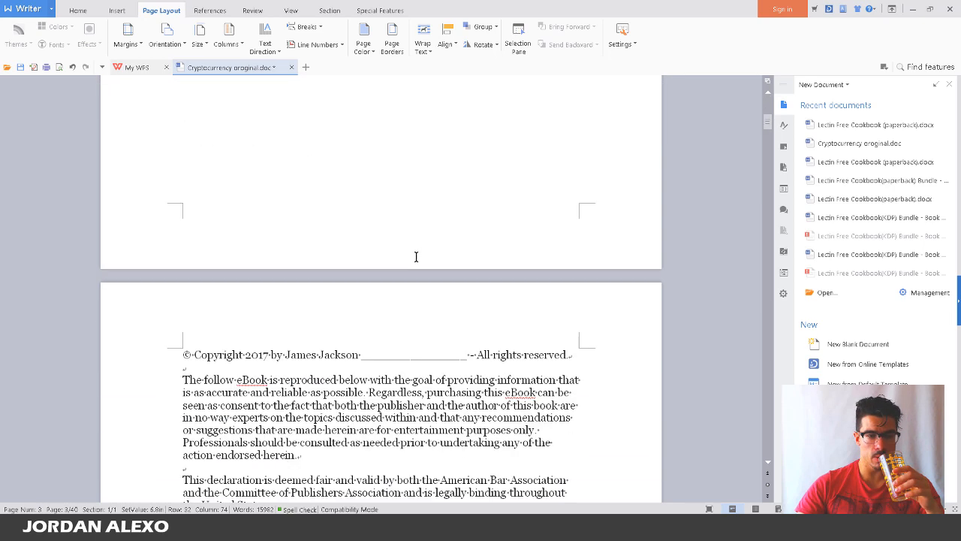
{"action": "scroll", "coordinate": [416, 257], "scroll_direction": "down", "scroll_amount": 1}
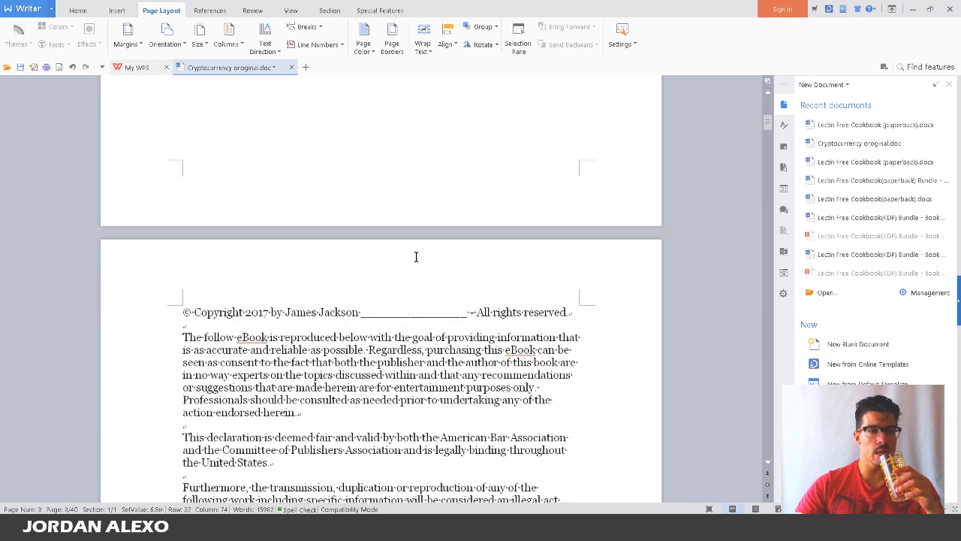
{"action": "scroll", "coordinate": [416, 256], "scroll_direction": "down", "scroll_amount": 4}
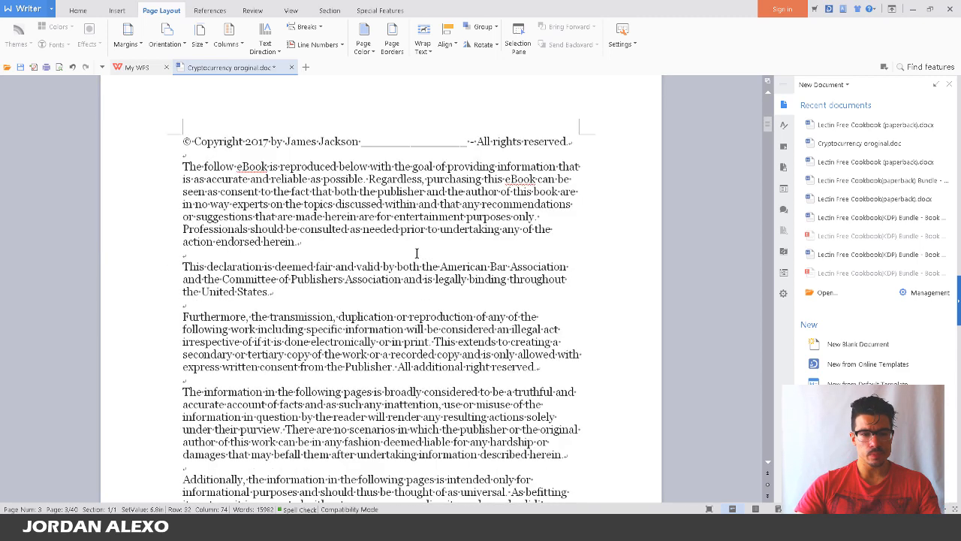
{"action": "scroll", "coordinate": [417, 253], "scroll_direction": "up", "scroll_amount": 6}
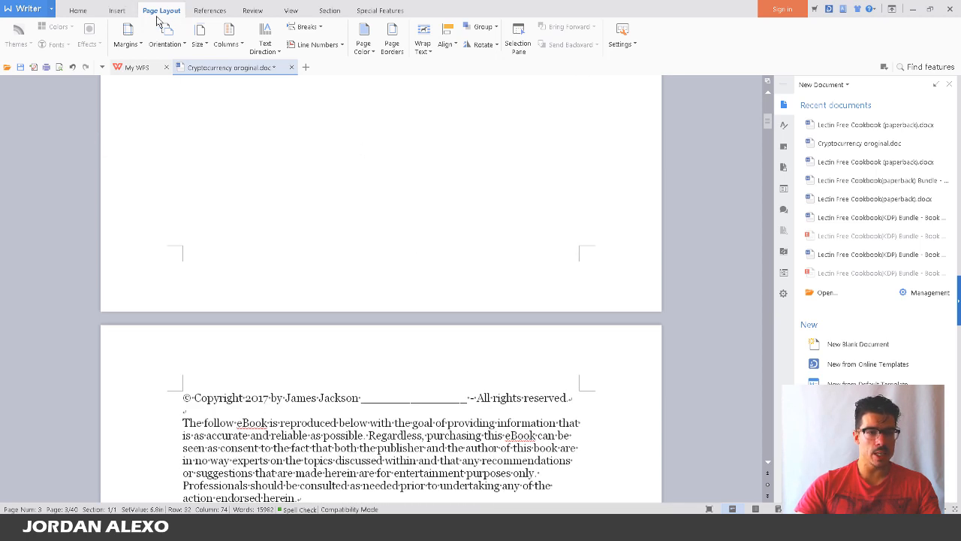
Enter a custom paper size of 6 by 9 inches for the whole document in the page setup
{"action": "left_click", "coordinate": [202, 50]}
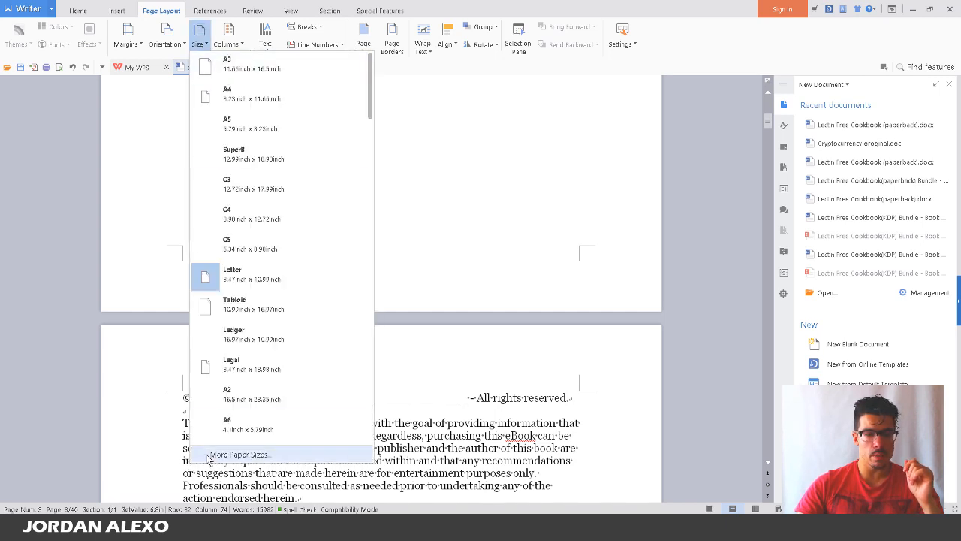
{"action": "left_click", "coordinate": [238, 455]}
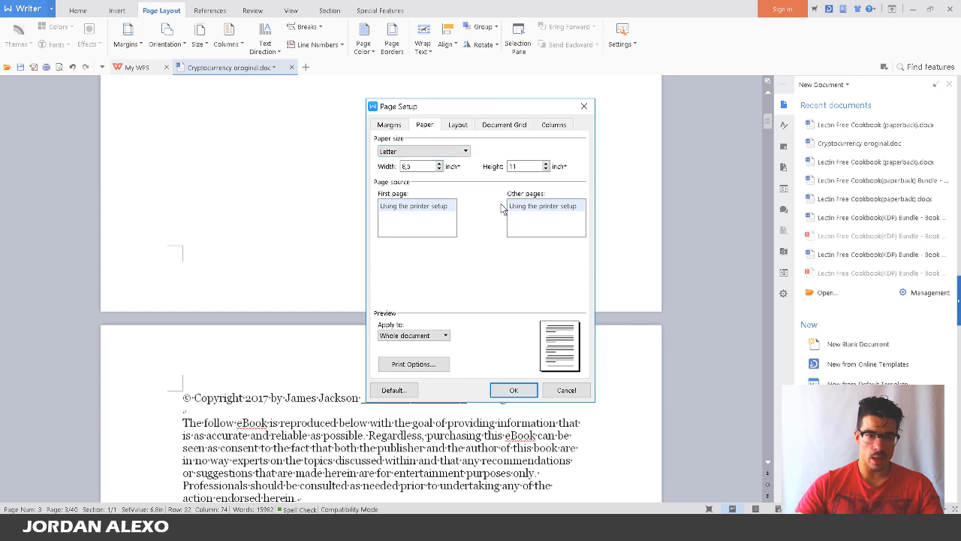
{"action": "double_click", "coordinate": [415, 166]}
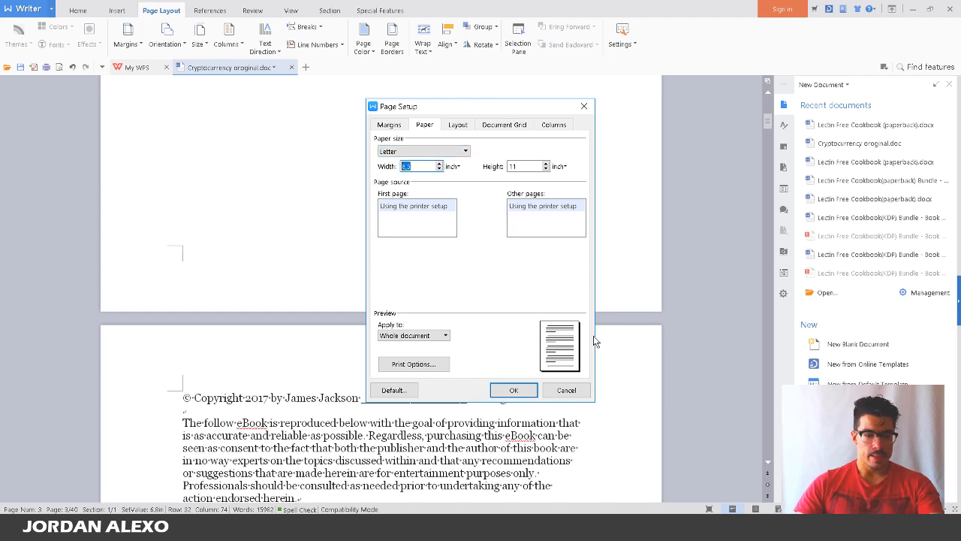
{"action": "type", "text": "6"}
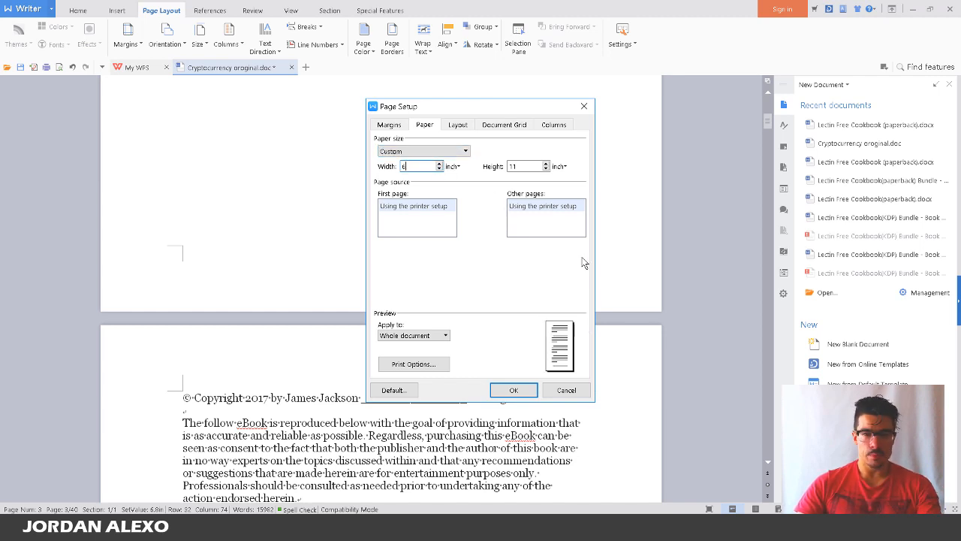
{"action": "double_click", "coordinate": [516, 166]}
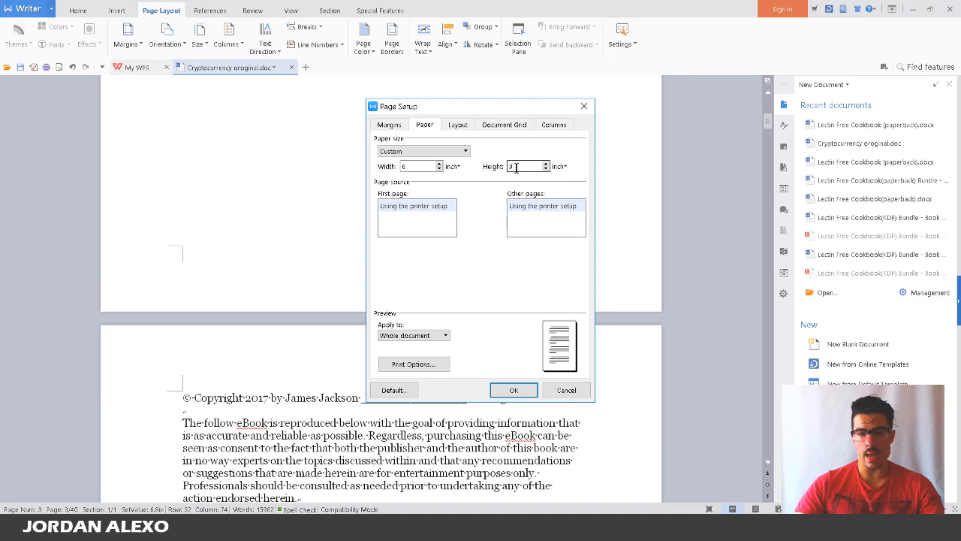
{"action": "type", "text": "9"}
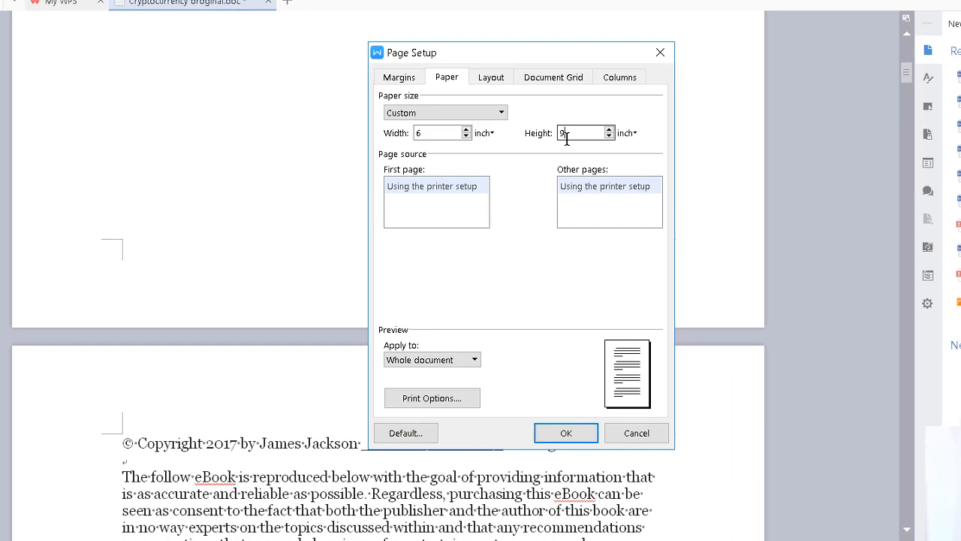
Set the document's top page margin to 0,57 inch in the page setup
{"action": "left_click", "coordinate": [412, 80]}
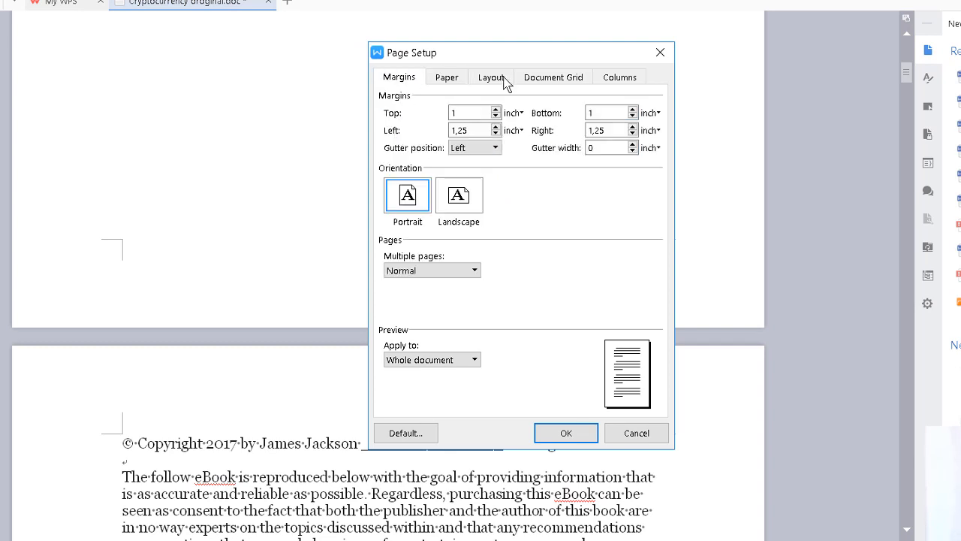
{"action": "left_click_drag", "start_coordinate": [517, 60], "coordinate": [422, 106]}
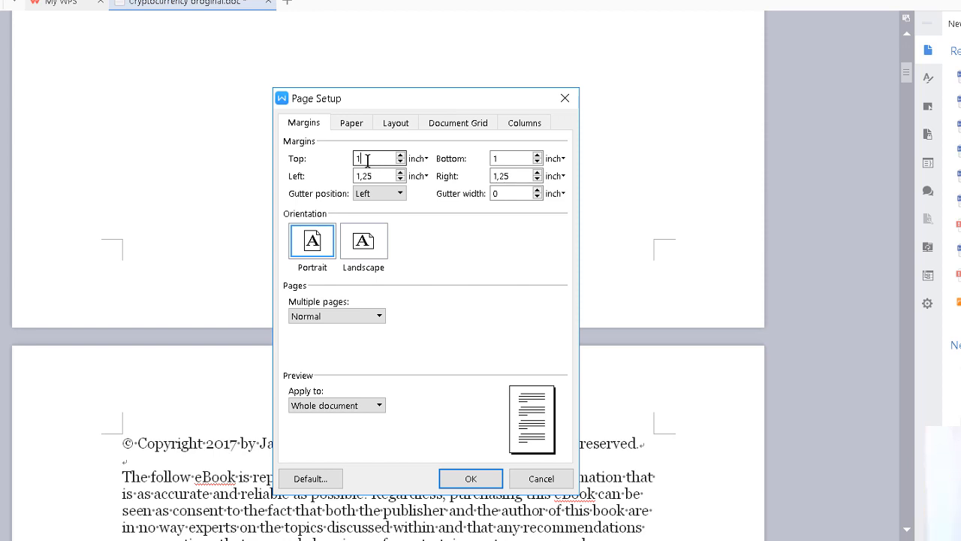
{"action": "key", "text": "BackSpace"}
{"action": "type", "text": "0,"}
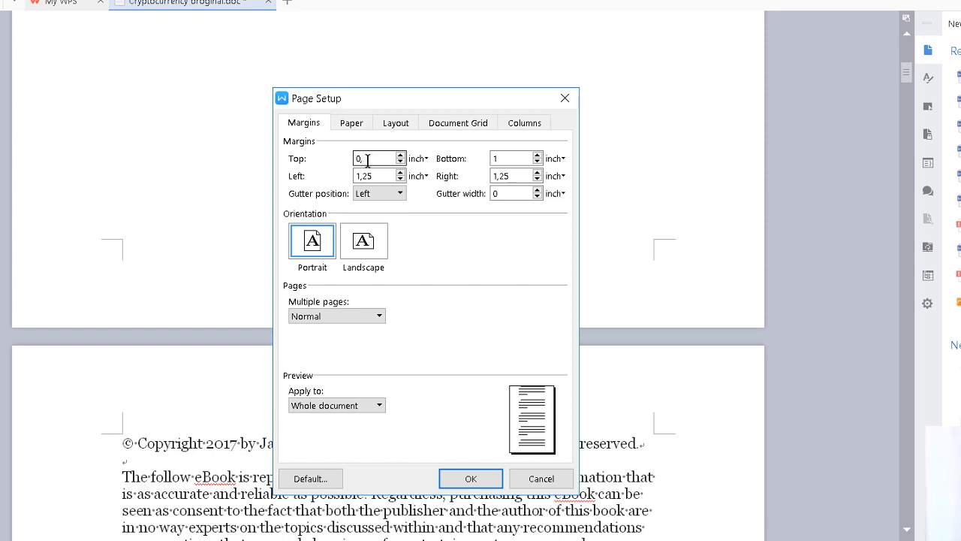
{"action": "type", "text": "57"}
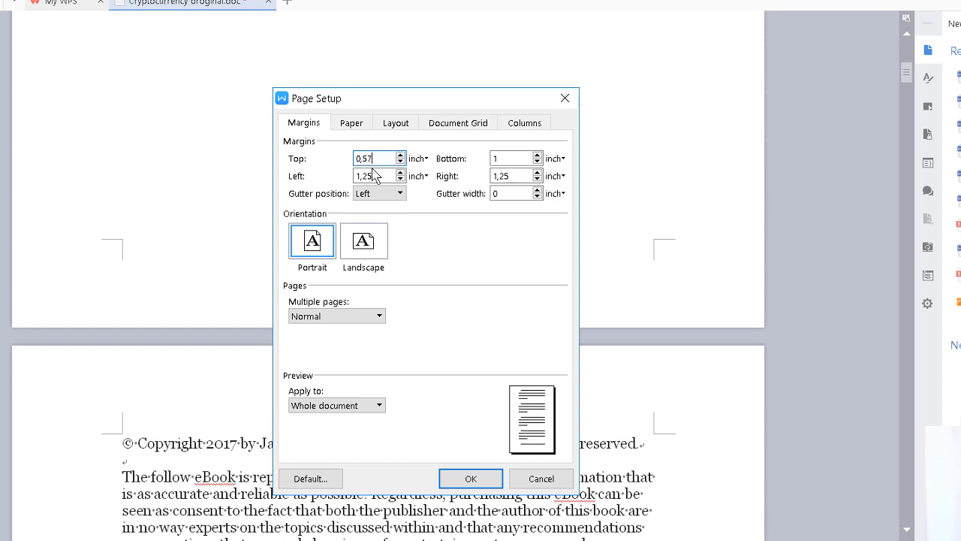
Set the document's left page margin to 0,91 inch in the page setup
{"action": "left_click", "coordinate": [371, 176]}
{"action": "key", "text": "BackSpace"}
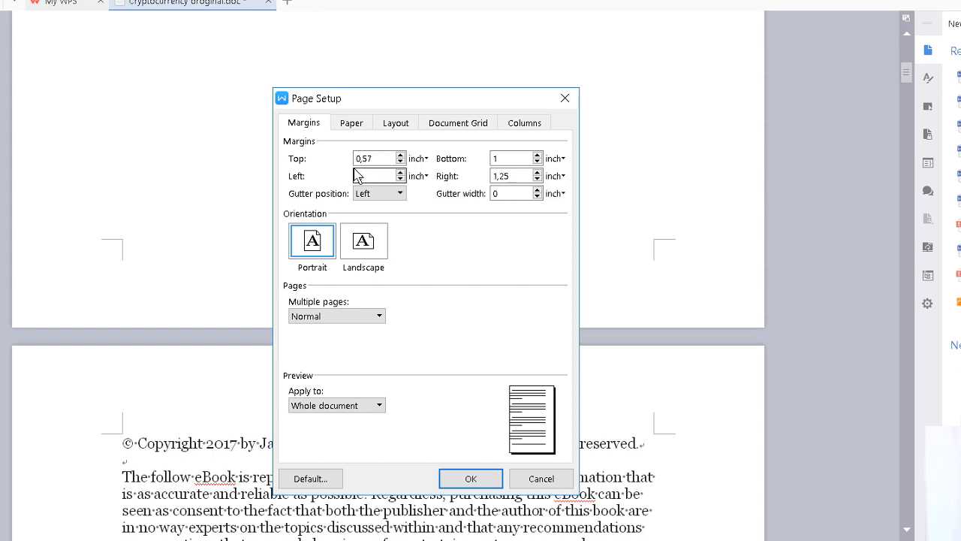
{"action": "type", "text": "0,90"}
{"action": "key", "text": "BackSpace"}
{"action": "type", "text": "1"}
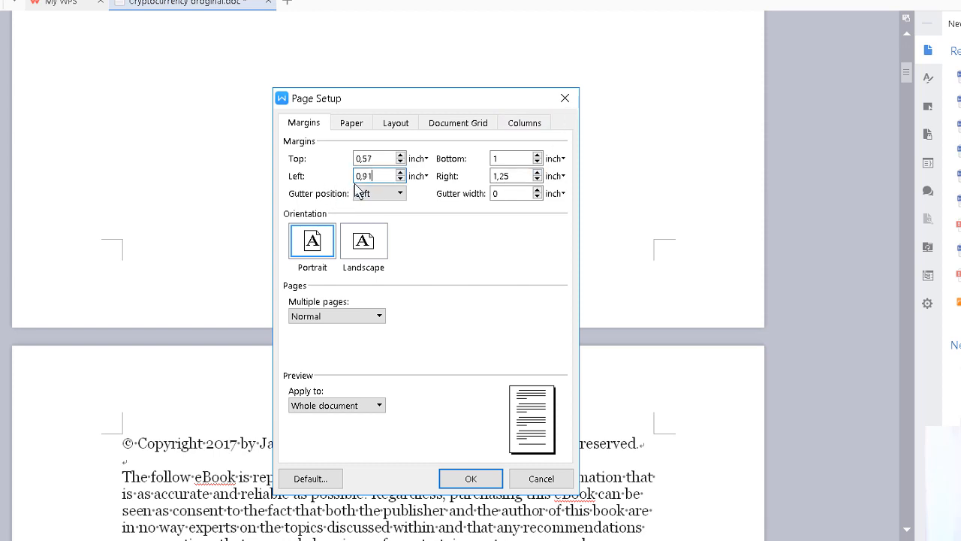
Set the bottom and right page margins to 0,57 inch each
{"action": "double_click", "coordinate": [499, 157]}
{"action": "type", "text": "0,"}
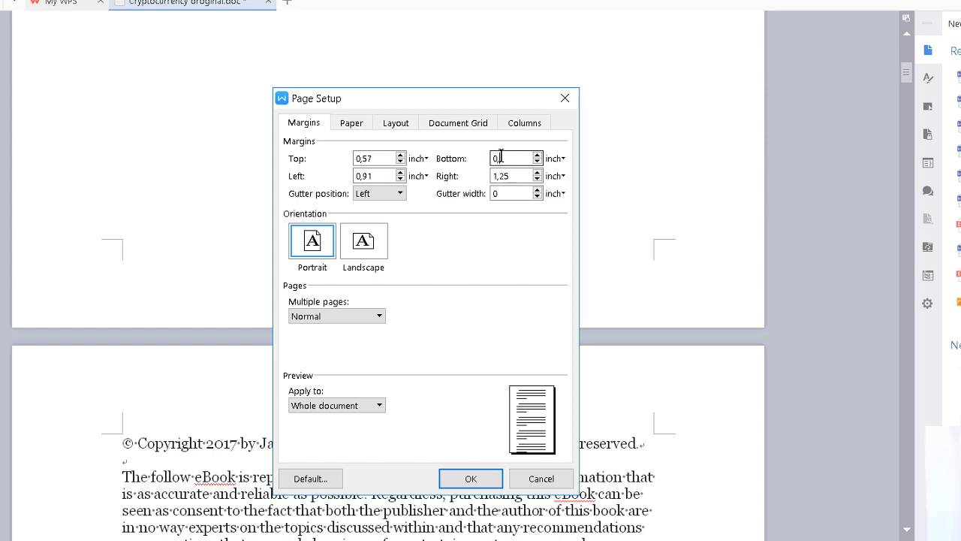
{"action": "type", "text": "57"}
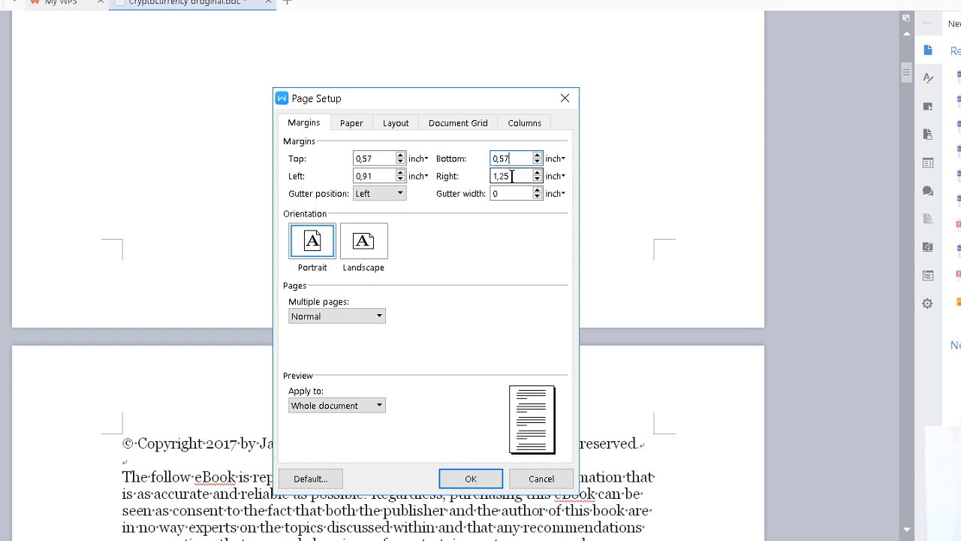
{"action": "double_click", "coordinate": [515, 176]}
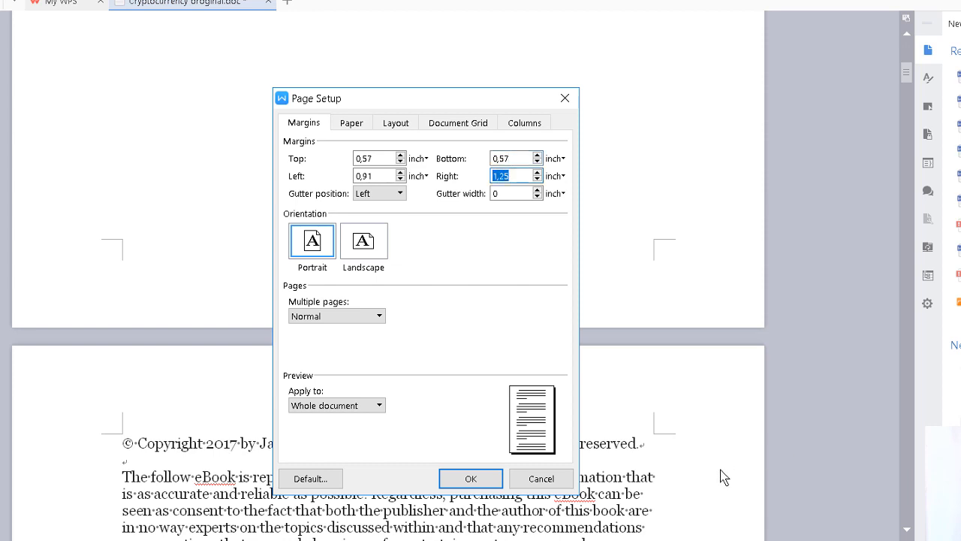
{"action": "type", "text": "0,57"}
Check the remaining page setup options and apply the paper size and margins to the whole document
{"action": "left_click", "coordinate": [309, 408]}
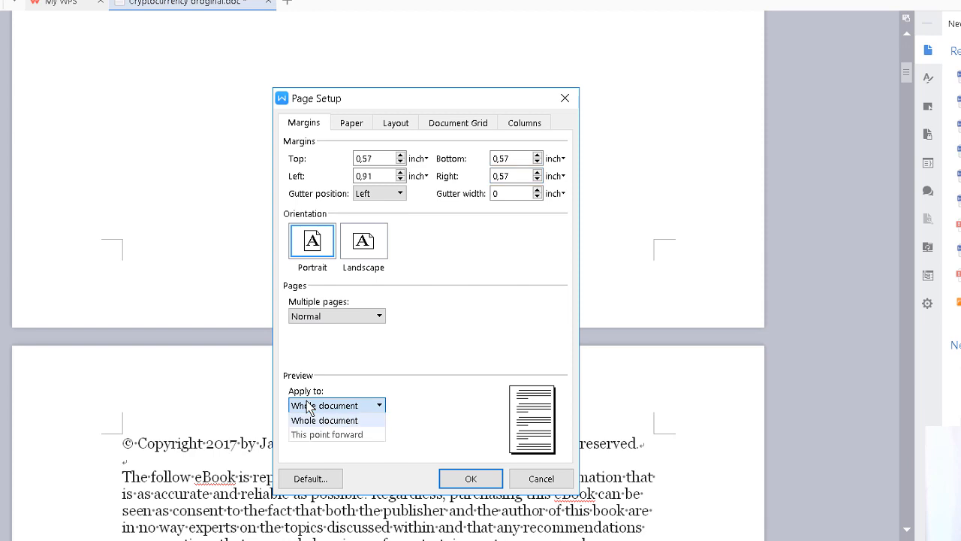
{"action": "left_click", "coordinate": [487, 369]}
{"action": "left_click", "coordinate": [346, 124]}
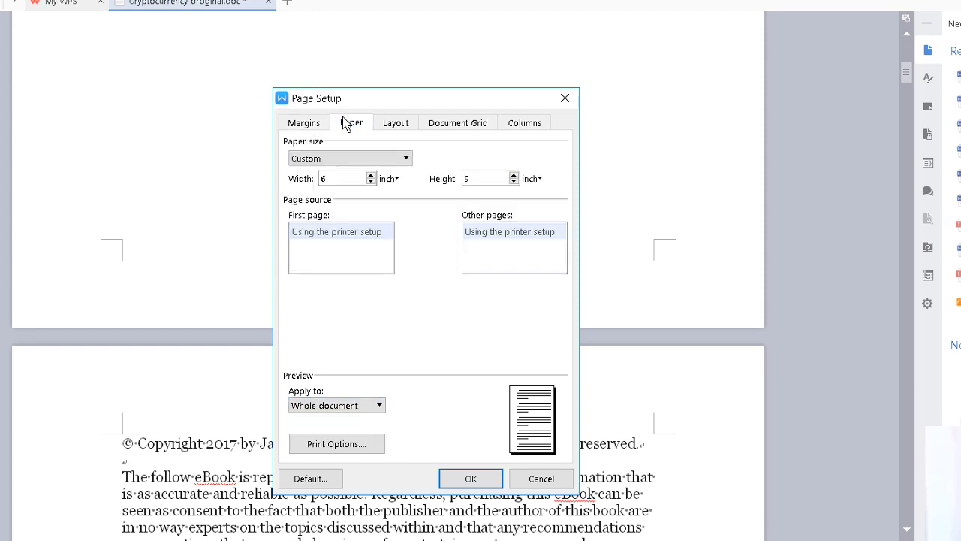
{"action": "left_click", "coordinate": [395, 123]}
{"action": "left_click", "coordinate": [448, 124]}
{"action": "left_click", "coordinate": [527, 127]}
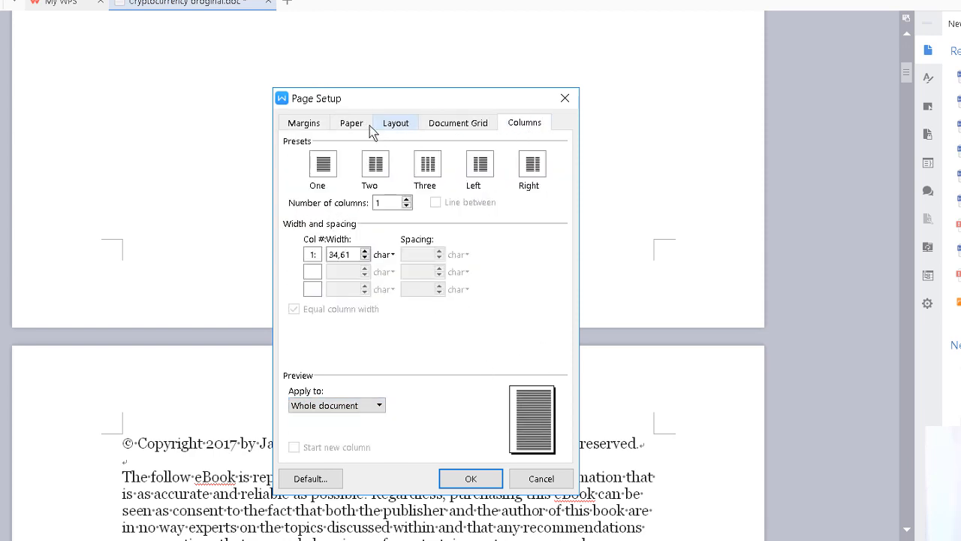
{"action": "left_click", "coordinate": [356, 126]}
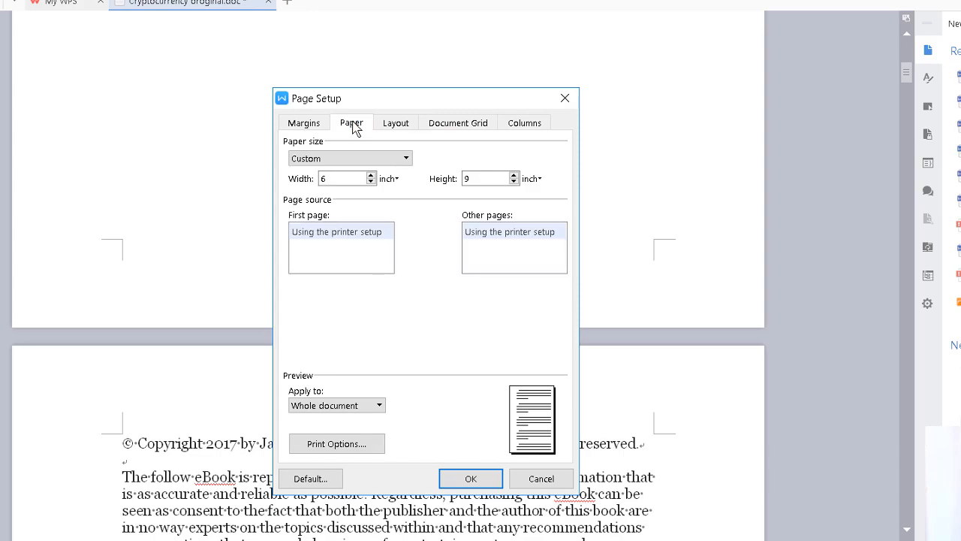
{"action": "left_click", "coordinate": [471, 479]}
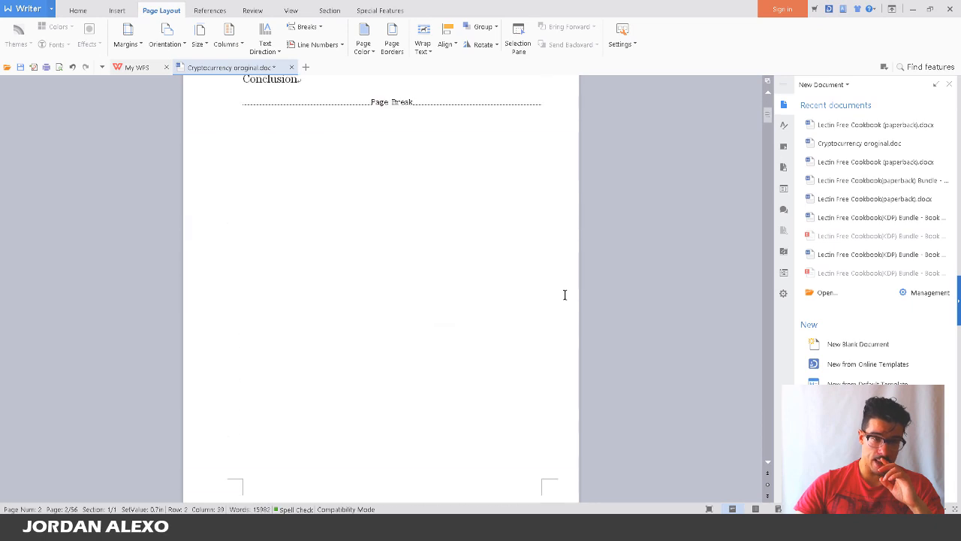
Examine how the title page, contents, copyright text, introduction and first chapter break across the resized pages
{"action": "scroll", "coordinate": [565, 295], "scroll_direction": "up", "scroll_amount": 3}
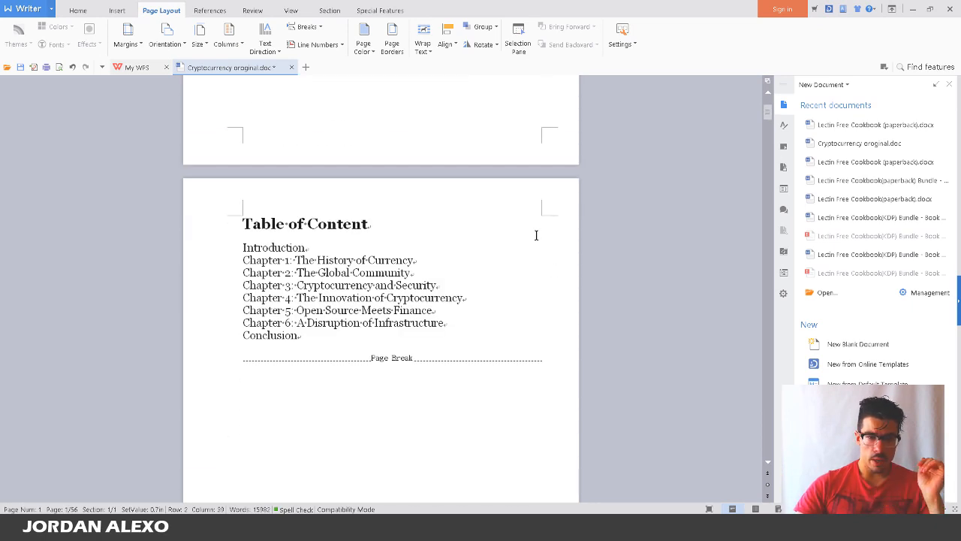
{"action": "scroll", "coordinate": [536, 235], "scroll_direction": "down", "scroll_amount": 12}
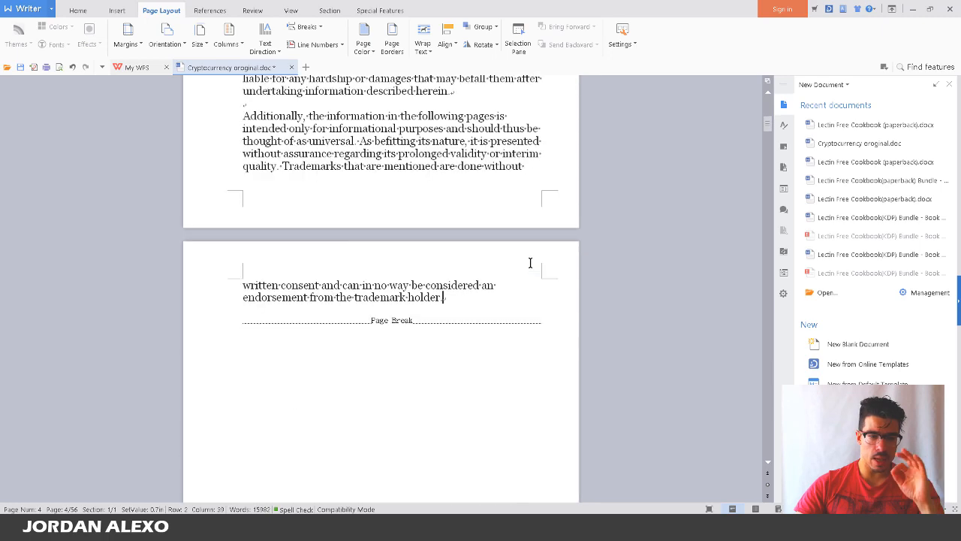
{"action": "scroll", "coordinate": [530, 263], "scroll_direction": "down", "scroll_amount": 8}
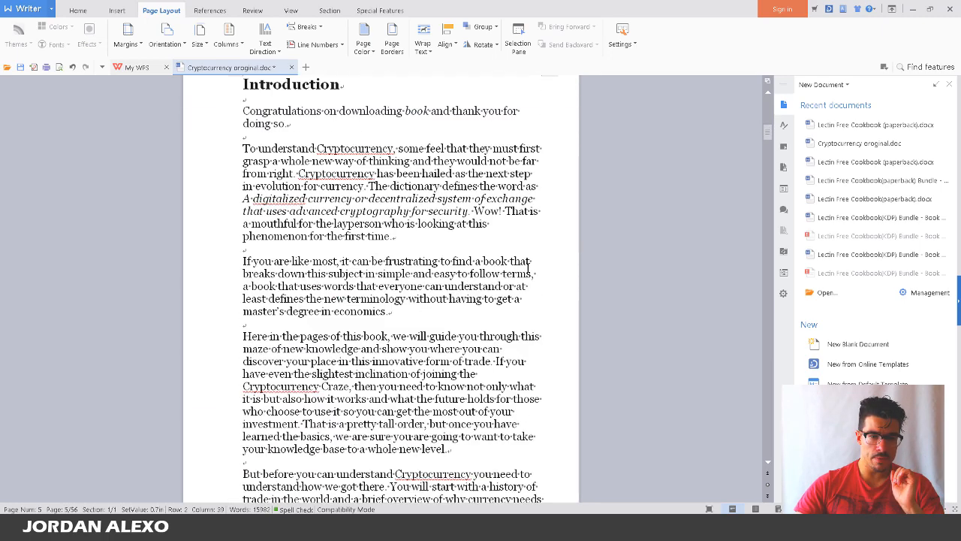
{"action": "scroll", "coordinate": [530, 267], "scroll_direction": "down", "scroll_amount": 15}
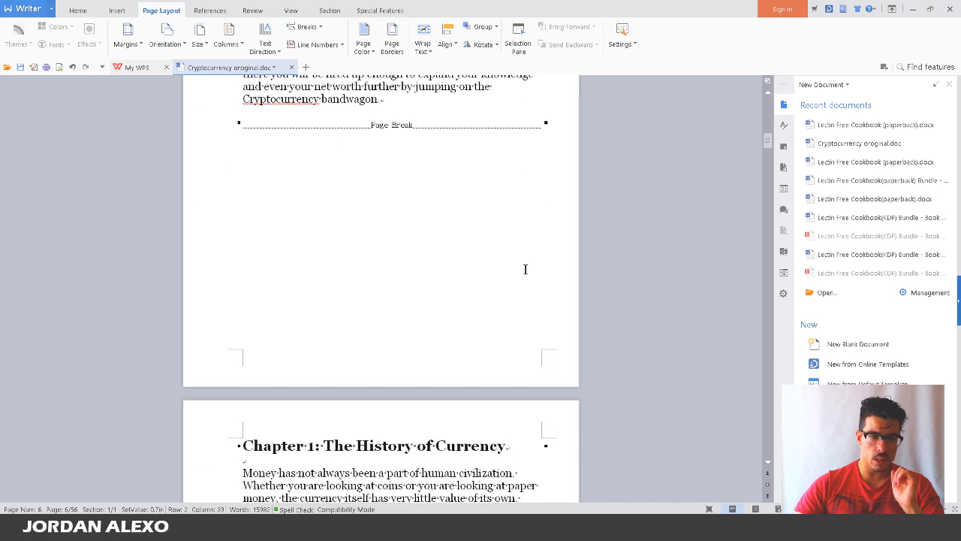
{"action": "scroll", "coordinate": [526, 266], "scroll_direction": "up", "scroll_amount": 15}
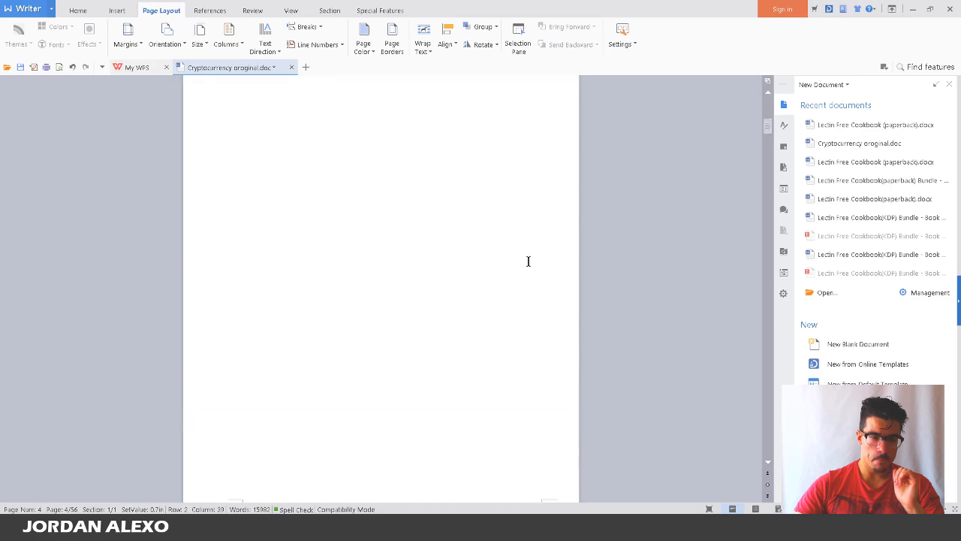
{"action": "scroll", "coordinate": [529, 259], "scroll_direction": "up", "scroll_amount": 15}
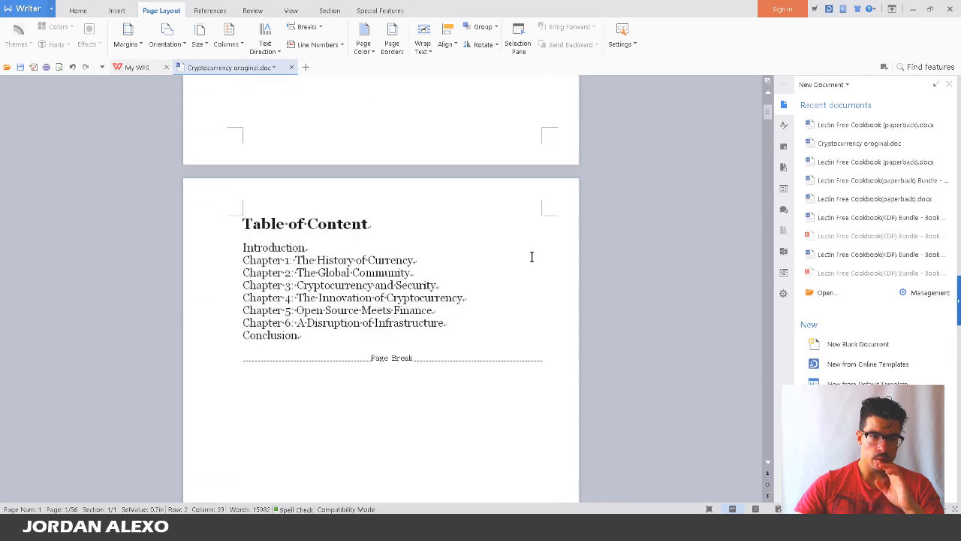
{"action": "scroll", "coordinate": [532, 257], "scroll_direction": "up", "scroll_amount": 10}
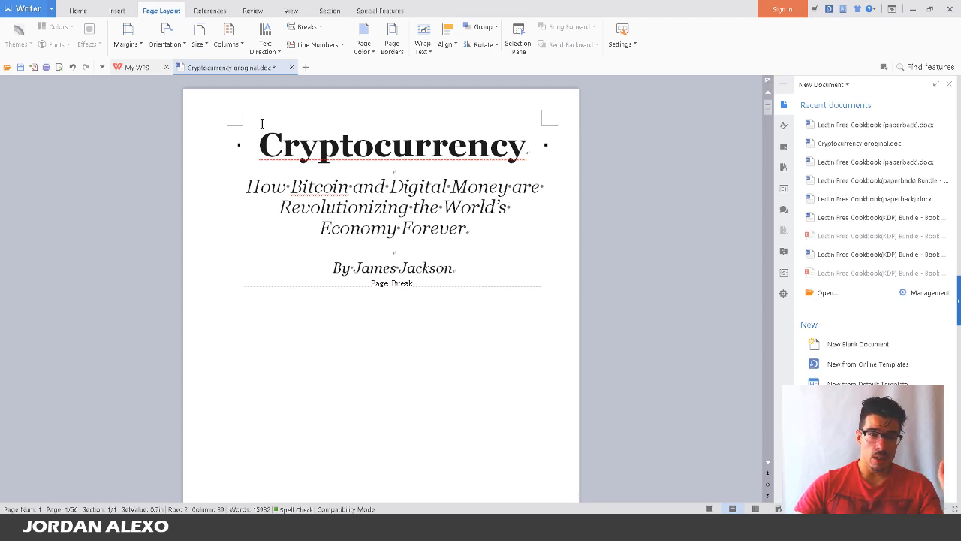
Set the font size of the "Cryptocurrency" title on the first page to 26
{"action": "left_click_drag", "start_coordinate": [262, 124], "coordinate": [583, 329]}
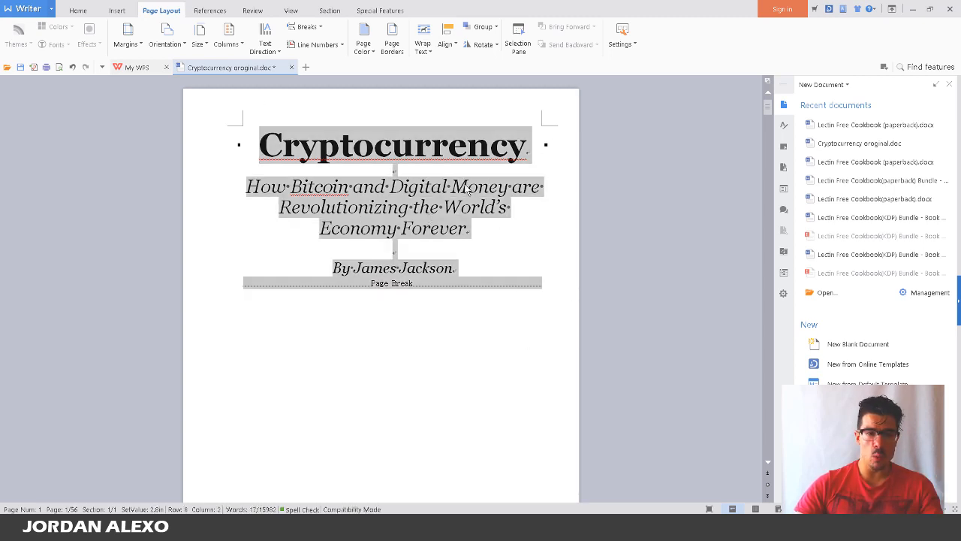
{"action": "left_click_drag", "start_coordinate": [542, 147], "coordinate": [274, 170]}
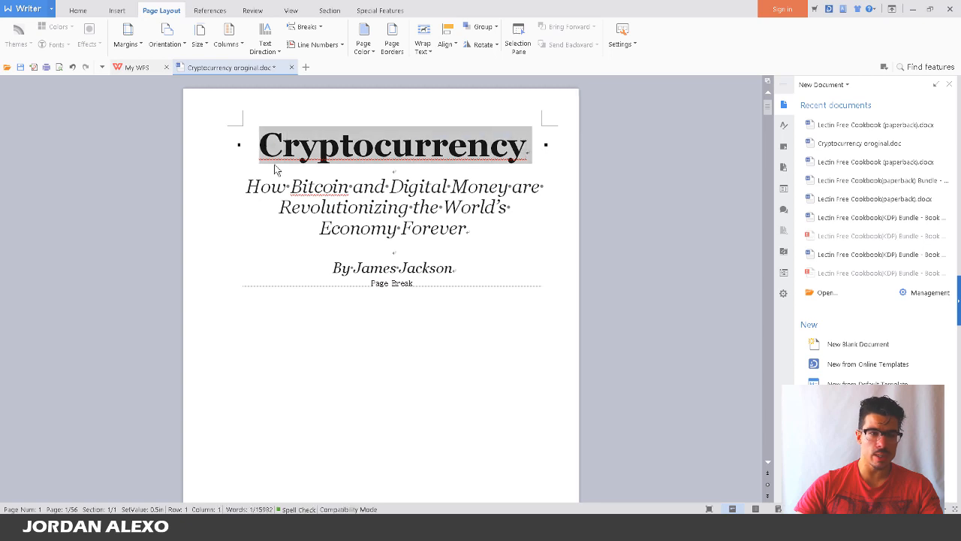
{"action": "left_click", "coordinate": [78, 11]}
{"action": "left_click", "coordinate": [202, 29]}
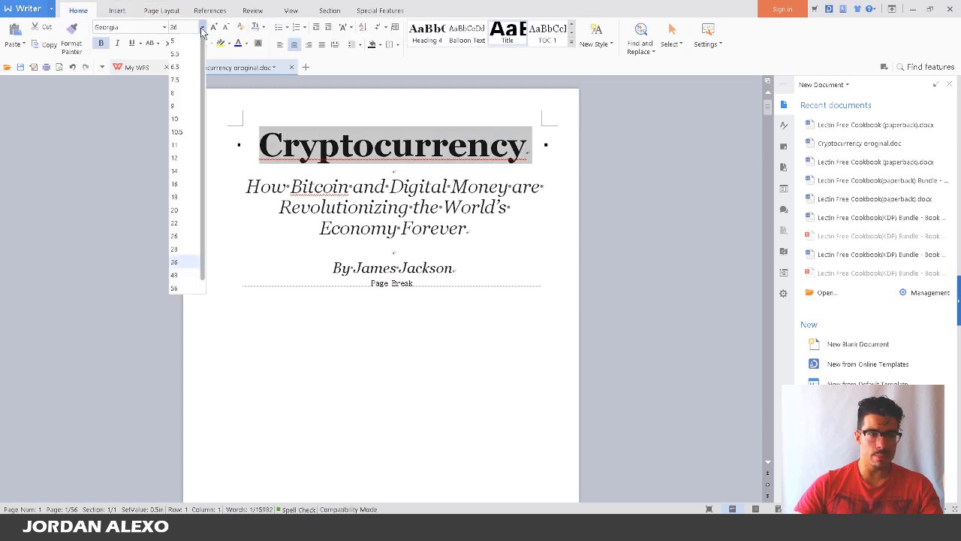
{"action": "left_click", "coordinate": [180, 235]}
Set the font size of the italic subtitle on the title page to 16
{"action": "left_click", "coordinate": [370, 218]}
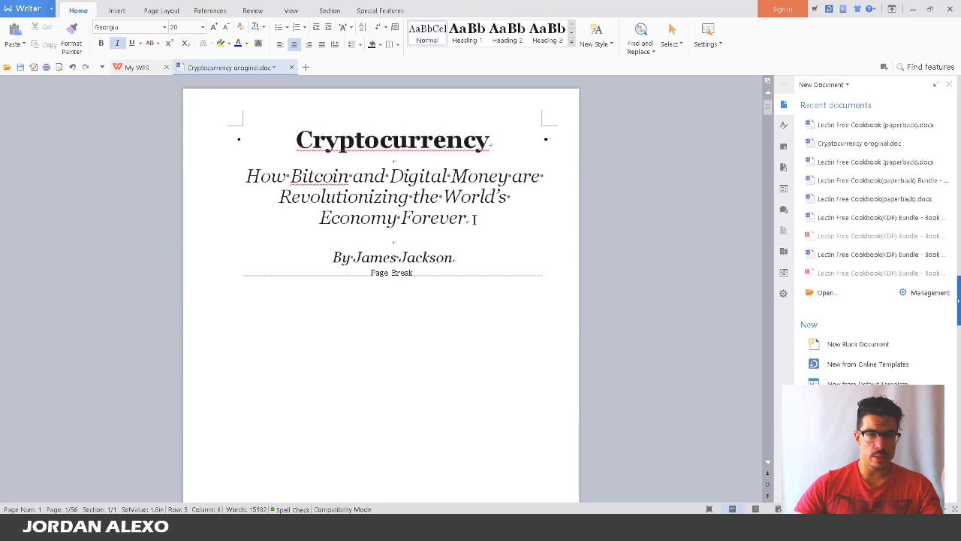
{"action": "left_click_drag", "start_coordinate": [475, 220], "coordinate": [131, 159]}
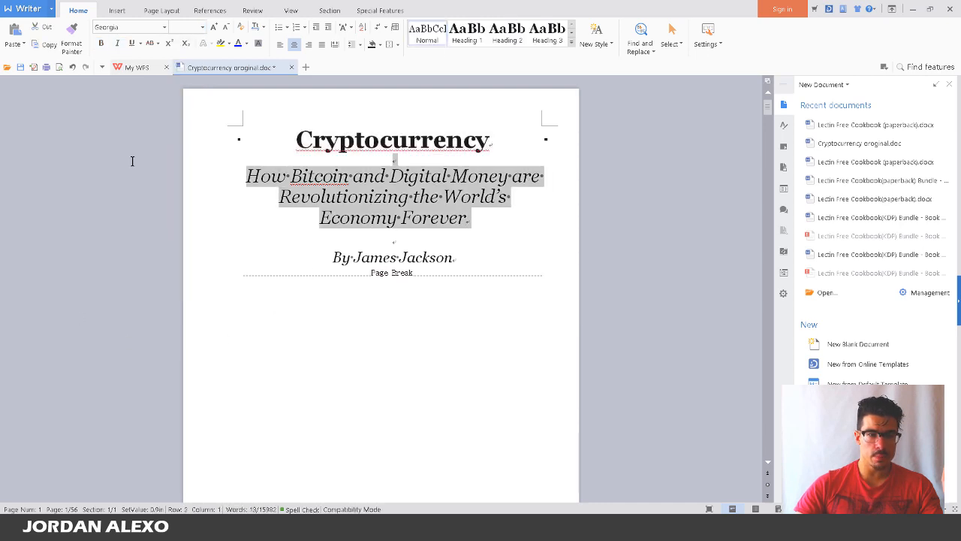
{"action": "left_click", "coordinate": [164, 27]}
{"action": "left_click", "coordinate": [203, 27]}
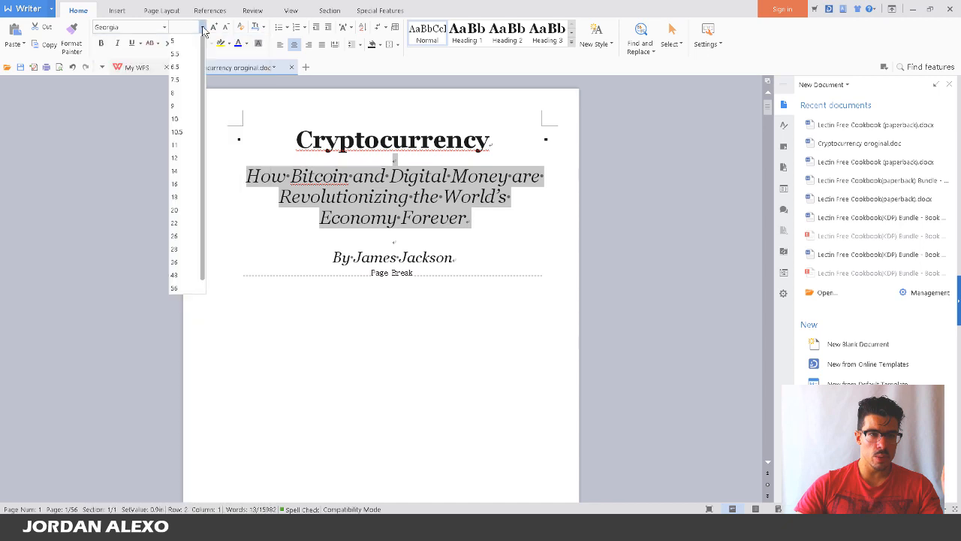
{"action": "left_click", "coordinate": [184, 185]}
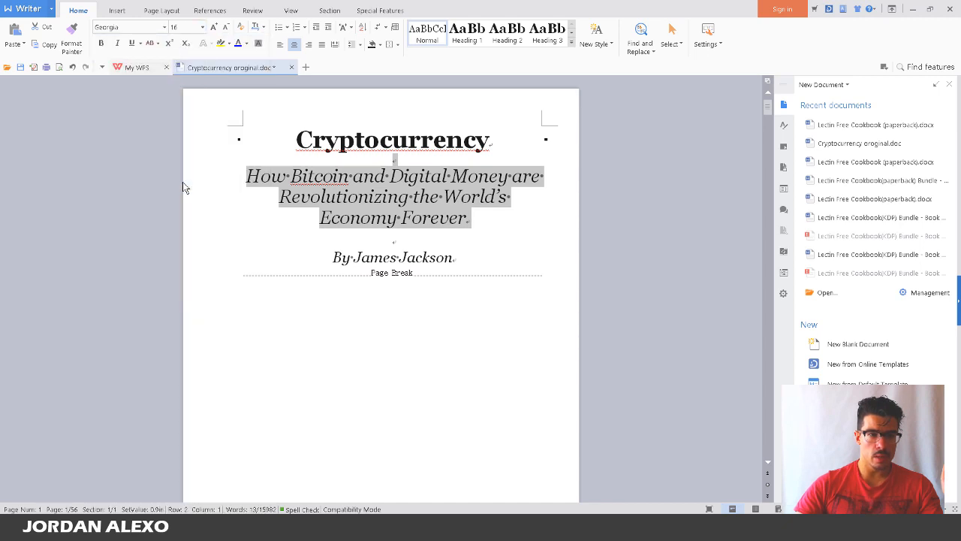
Set the font size of the author line on the title page to 12
{"action": "left_click", "coordinate": [483, 256]}
{"action": "left_click_drag", "start_coordinate": [483, 256], "coordinate": [268, 251]}
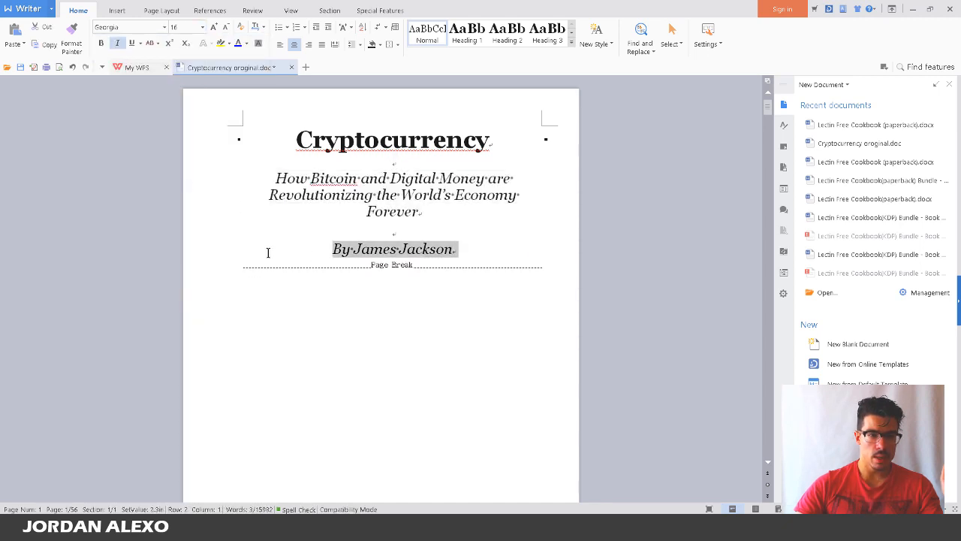
{"action": "left_click", "coordinate": [202, 27]}
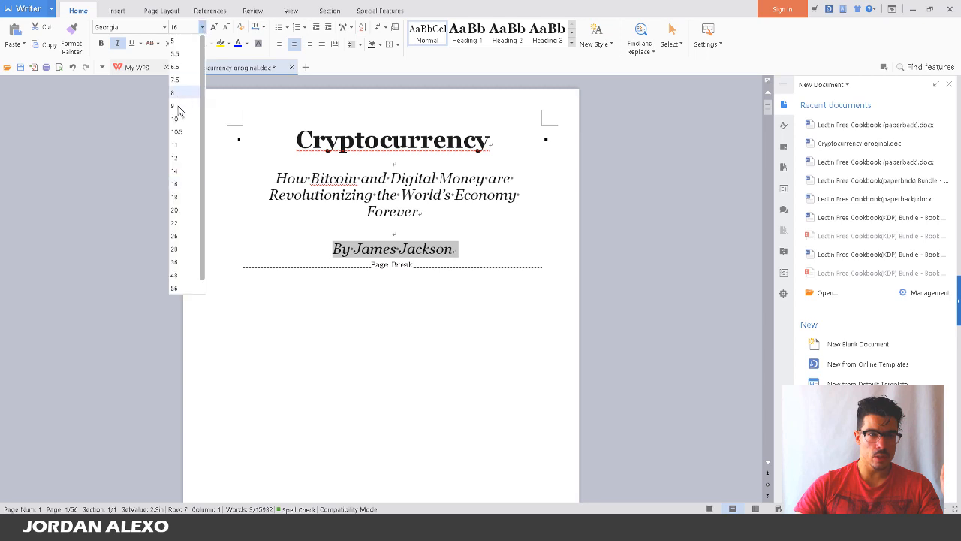
{"action": "left_click", "coordinate": [178, 158]}
{"action": "left_click", "coordinate": [426, 211]}
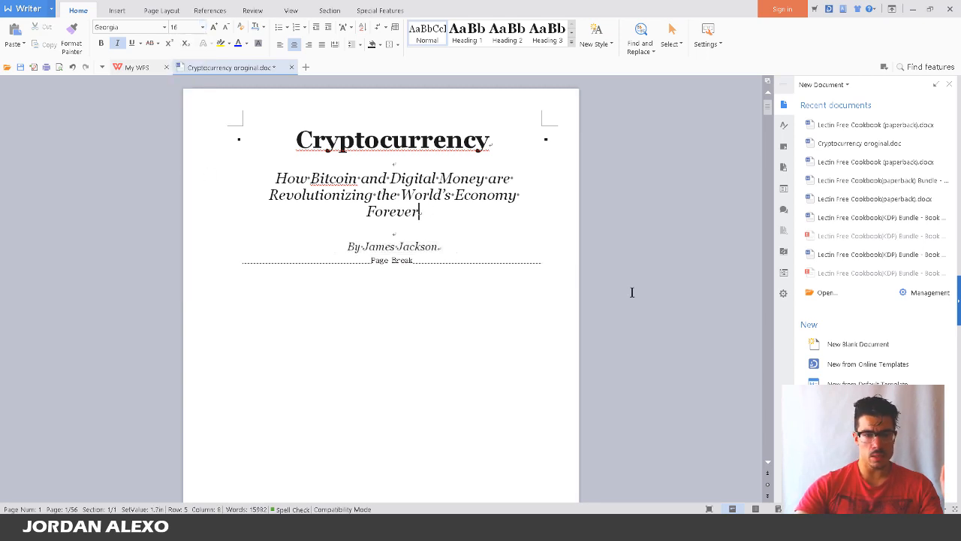
Insert four blank lines above the "Cryptocurrency" title to move the title block down the page
{"action": "left_click", "coordinate": [299, 140]}
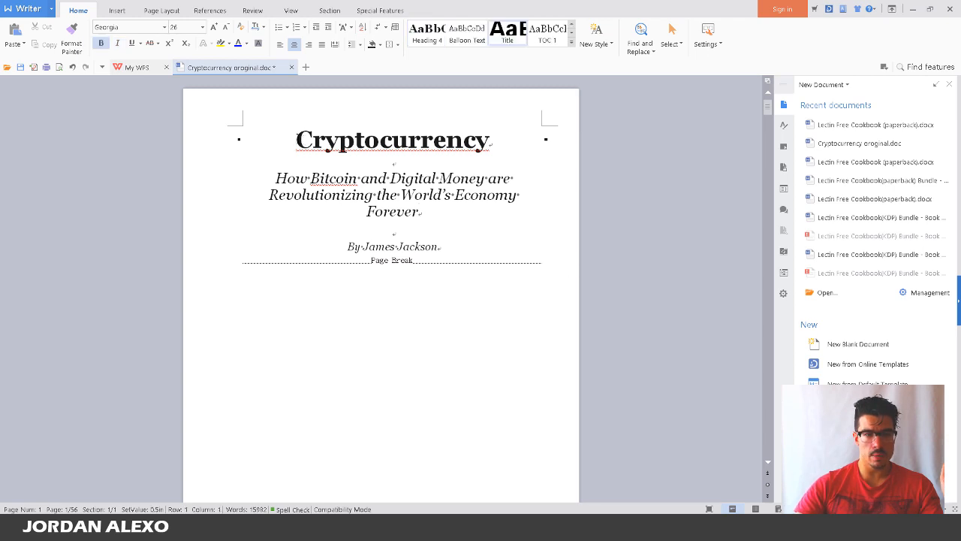
{"action": "key", "text": "Return"}
{"action": "key", "text": "Return"}
{"action": "key", "text": "Return"}
{"action": "key", "text": "Return"}
{"action": "left_click", "coordinate": [416, 139]}
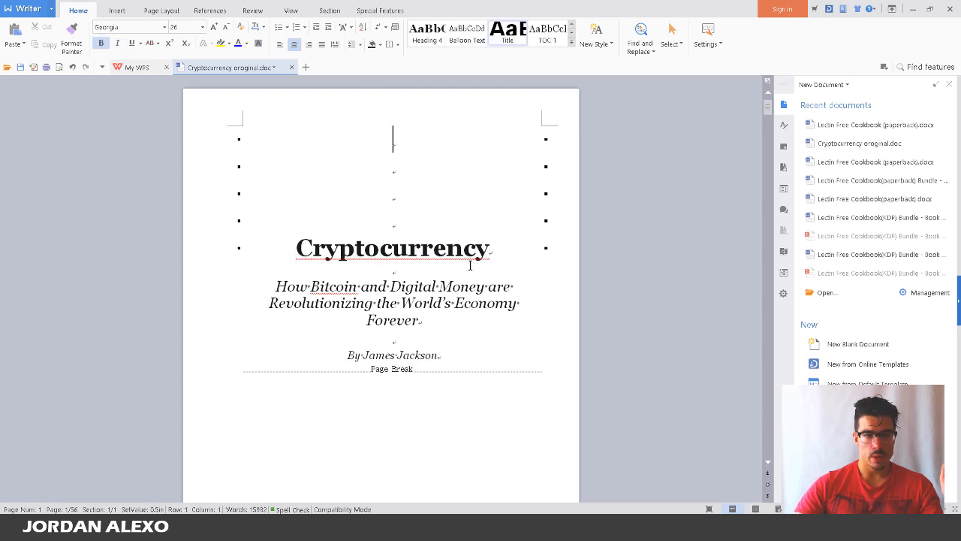
Try adding two more blank lines between the subtitle and the author line, and remove them again
{"action": "scroll", "coordinate": [511, 264], "scroll_direction": "down", "scroll_amount": 3}
{"action": "scroll", "coordinate": [511, 263], "scroll_direction": "down", "scroll_amount": 5}
{"action": "scroll", "coordinate": [510, 264], "scroll_direction": "up", "scroll_amount": 3}
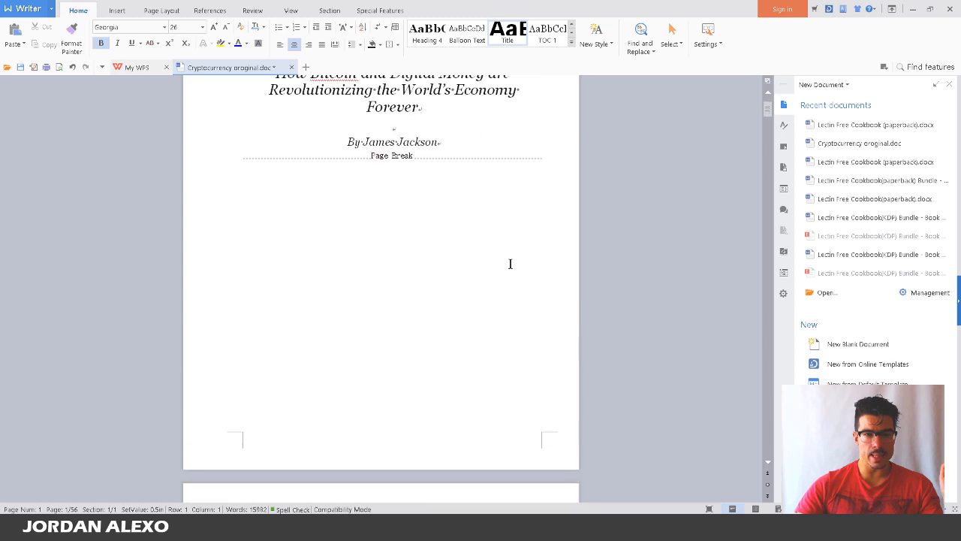
{"action": "scroll", "coordinate": [510, 264], "scroll_direction": "up", "scroll_amount": 3}
{"action": "left_click", "coordinate": [518, 248]}
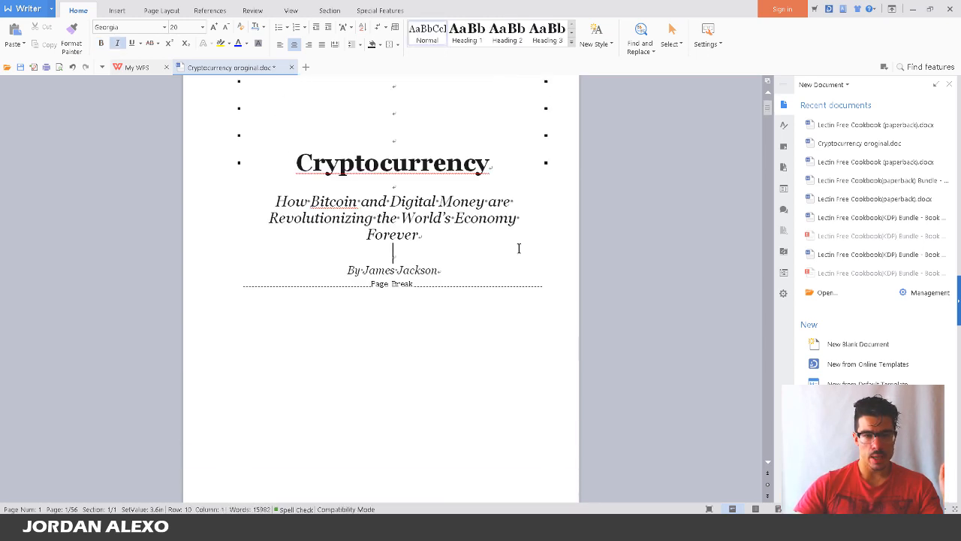
{"action": "key", "text": "Return"}
{"action": "key", "text": "Return"}
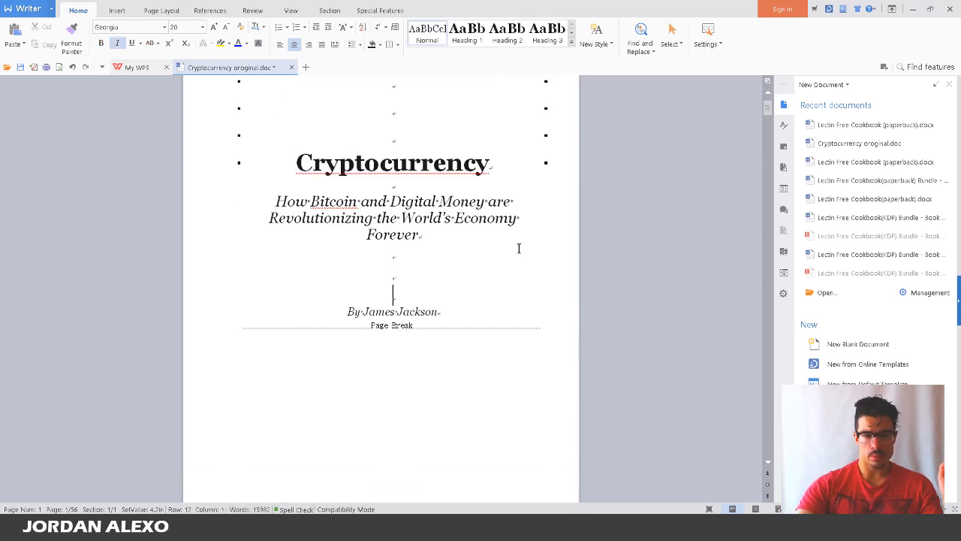
{"action": "key", "text": "BackSpace"}
{"action": "key", "text": "BackSpace"}
{"action": "key", "text": "BackSpace"}
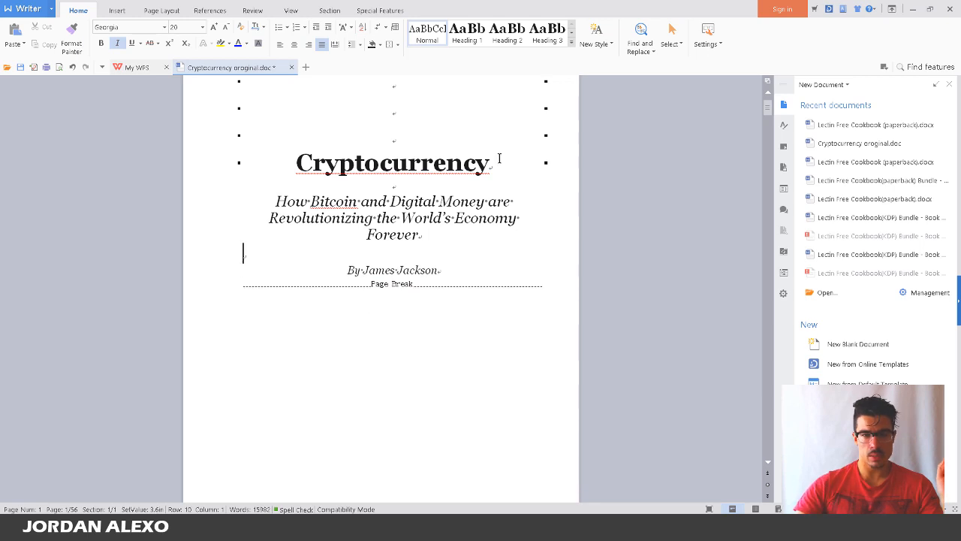
{"action": "left_click", "coordinate": [485, 111]}
{"action": "scroll", "coordinate": [481, 152], "scroll_direction": "up", "scroll_amount": 2}
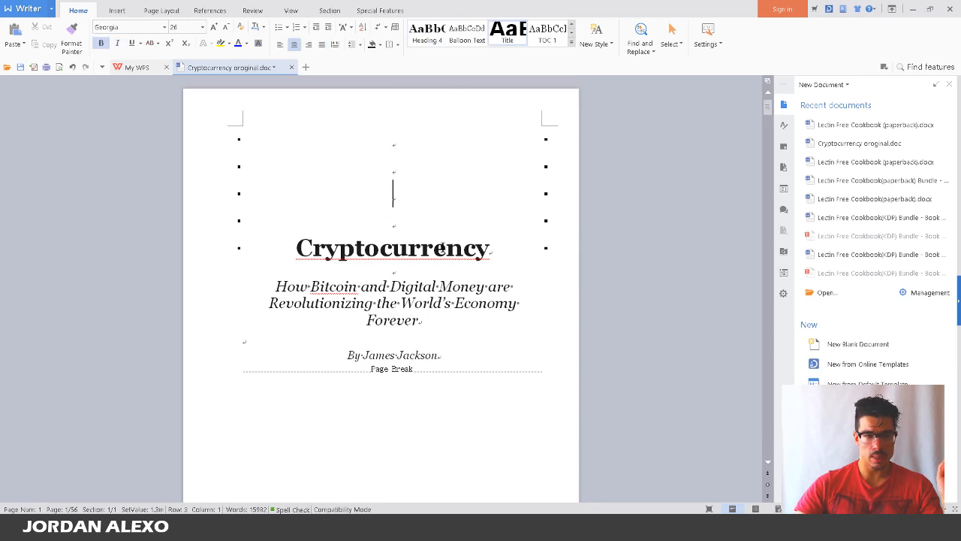
{"action": "left_click", "coordinate": [415, 137]}
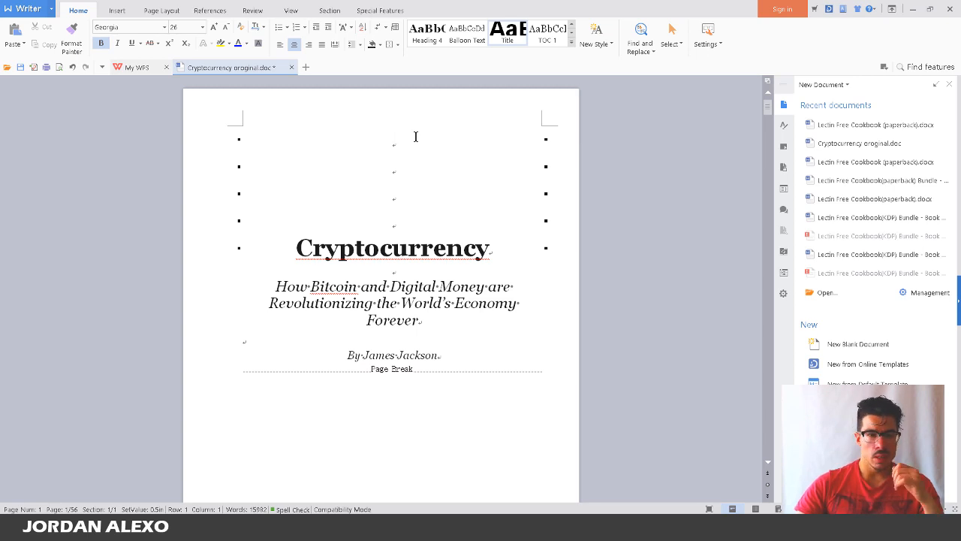
Review the layout of the title page and the table of contents page down to the copyright page
{"action": "scroll", "coordinate": [418, 206], "scroll_direction": "down", "scroll_amount": 2}
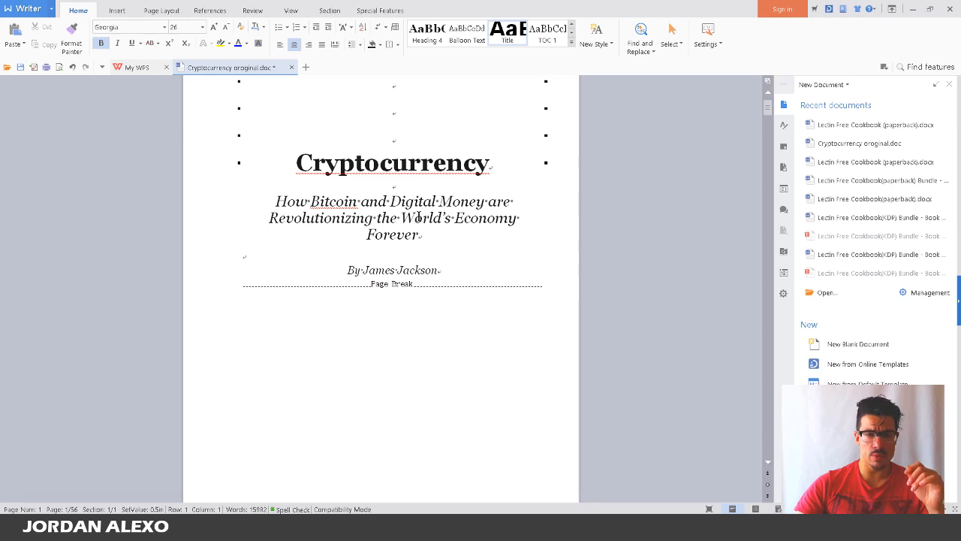
{"action": "scroll", "coordinate": [418, 218], "scroll_direction": "down", "scroll_amount": 3}
{"action": "scroll", "coordinate": [407, 214], "scroll_direction": "down", "scroll_amount": 8}
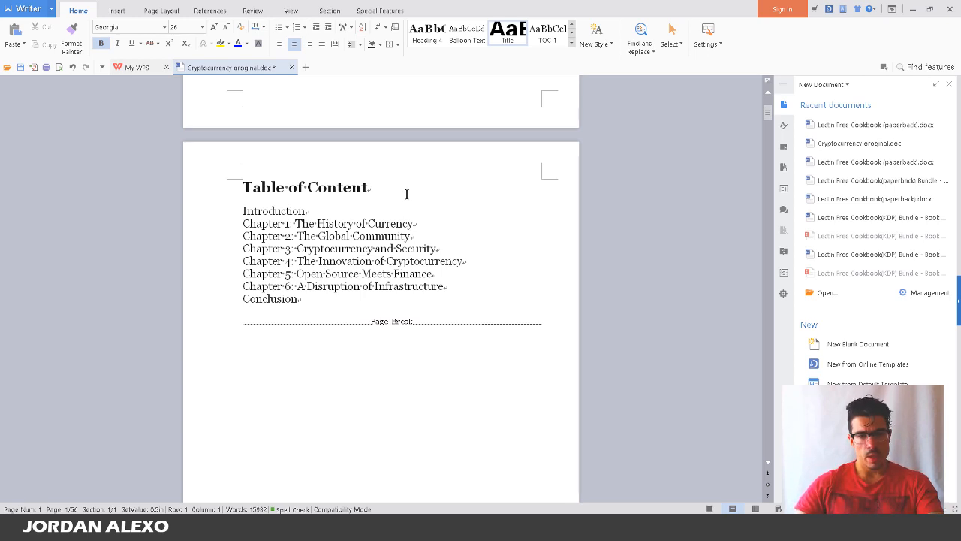
{"action": "scroll", "coordinate": [408, 195], "scroll_direction": "up", "scroll_amount": 10}
{"action": "scroll", "coordinate": [434, 364], "scroll_direction": "down", "scroll_amount": 10}
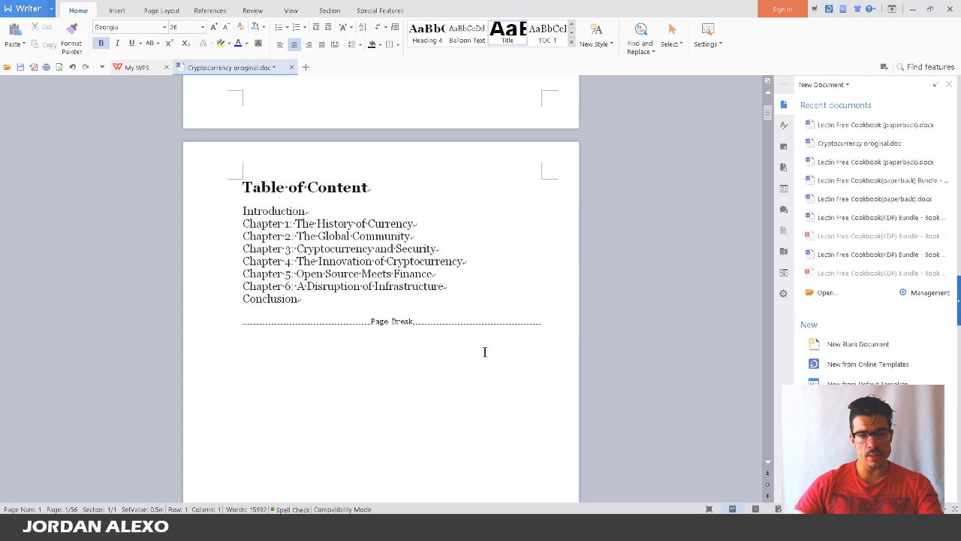
{"action": "left_click", "coordinate": [317, 236]}
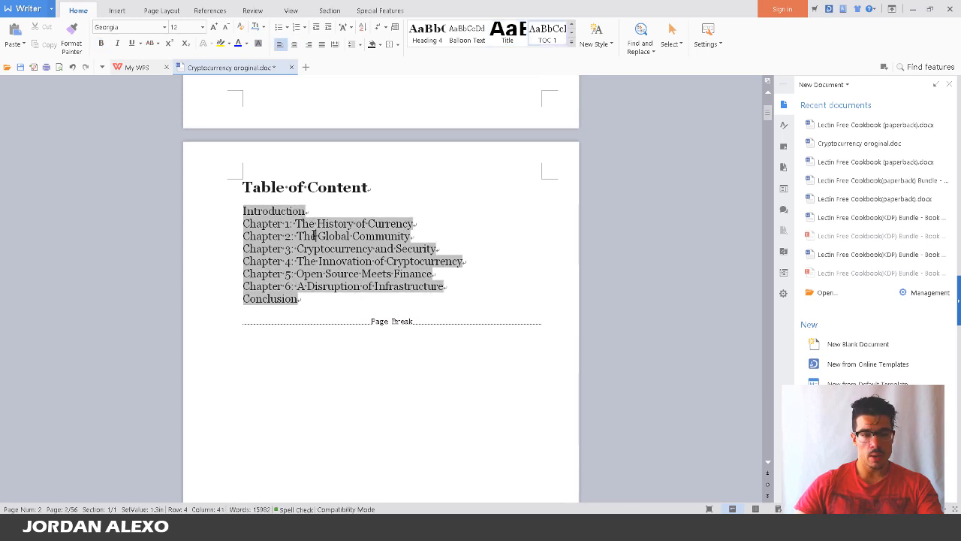
{"action": "scroll", "coordinate": [414, 322], "scroll_direction": "down", "scroll_amount": 5}
{"action": "scroll", "coordinate": [414, 322], "scroll_direction": "down", "scroll_amount": 5}
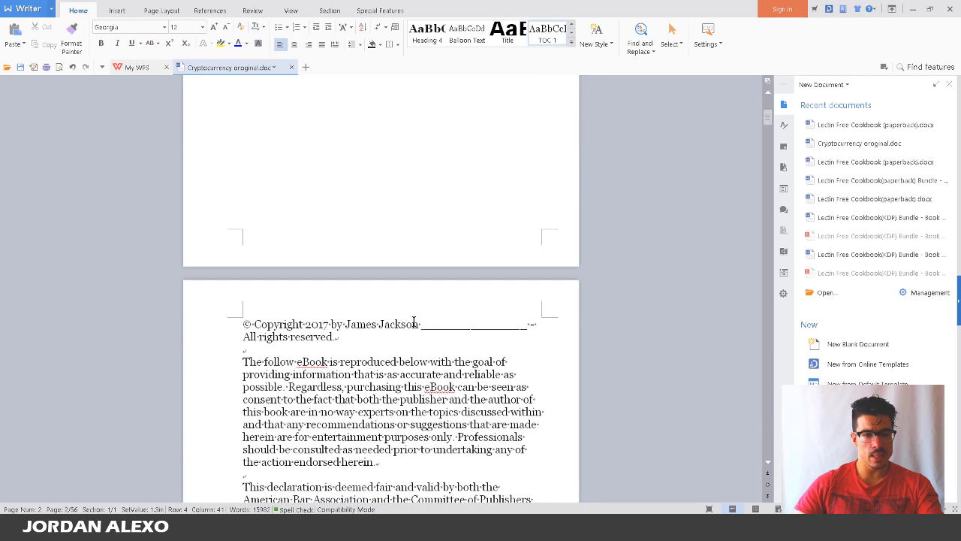
Examine the copyright page's paragraphs, their font and the overflow onto the following page
{"action": "left_click", "coordinate": [414, 321]}
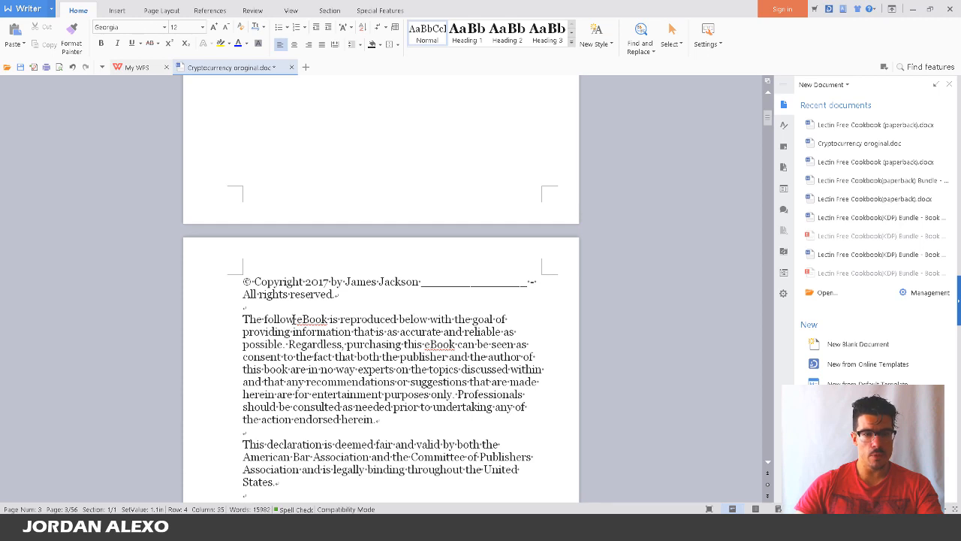
{"action": "left_click_drag", "start_coordinate": [246, 319], "coordinate": [446, 407]}
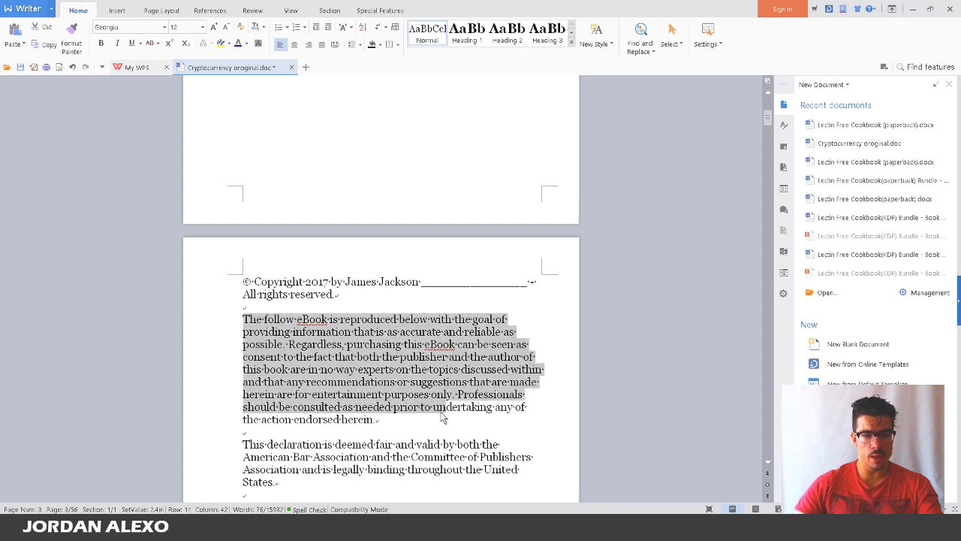
{"action": "left_click", "coordinate": [376, 419]}
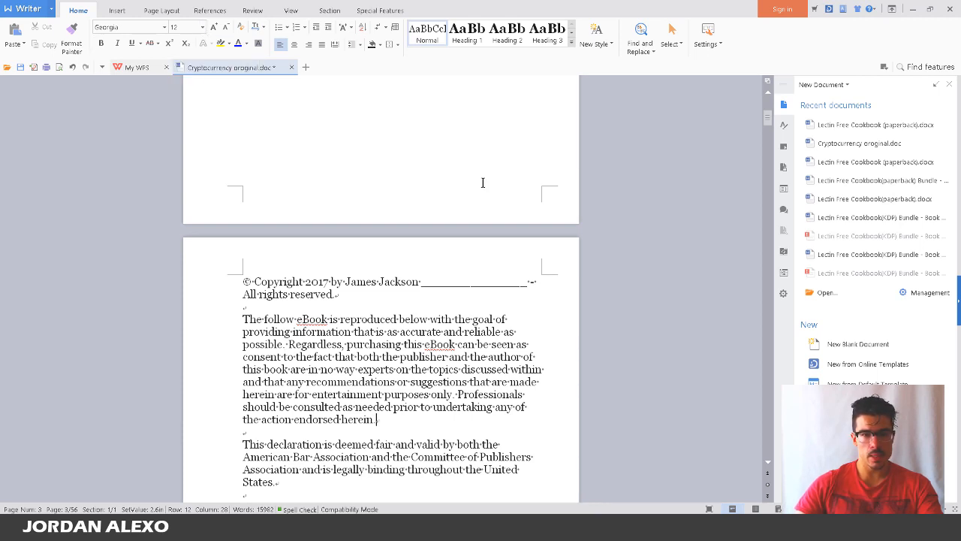
{"action": "scroll", "coordinate": [480, 244], "scroll_direction": "down", "scroll_amount": 1}
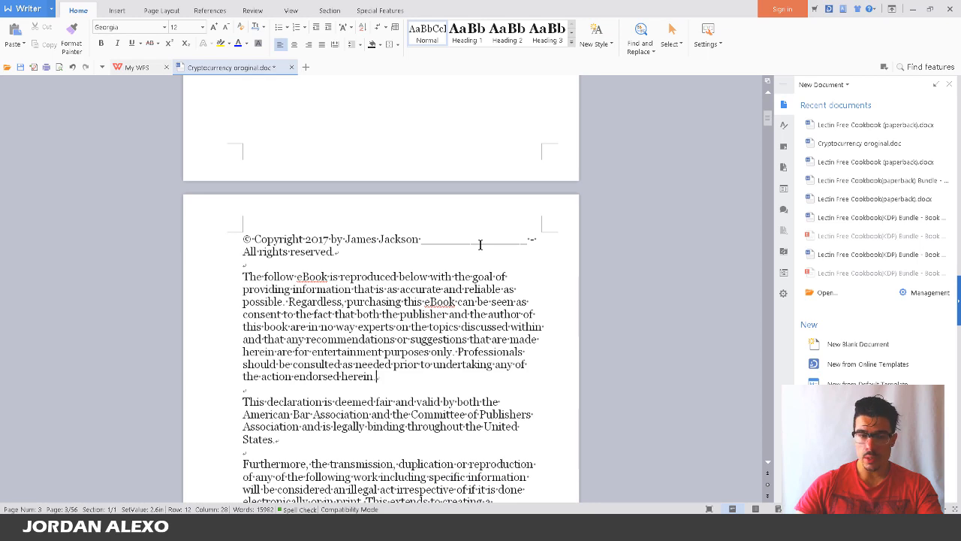
{"action": "scroll", "coordinate": [481, 244], "scroll_direction": "down", "scroll_amount": 3}
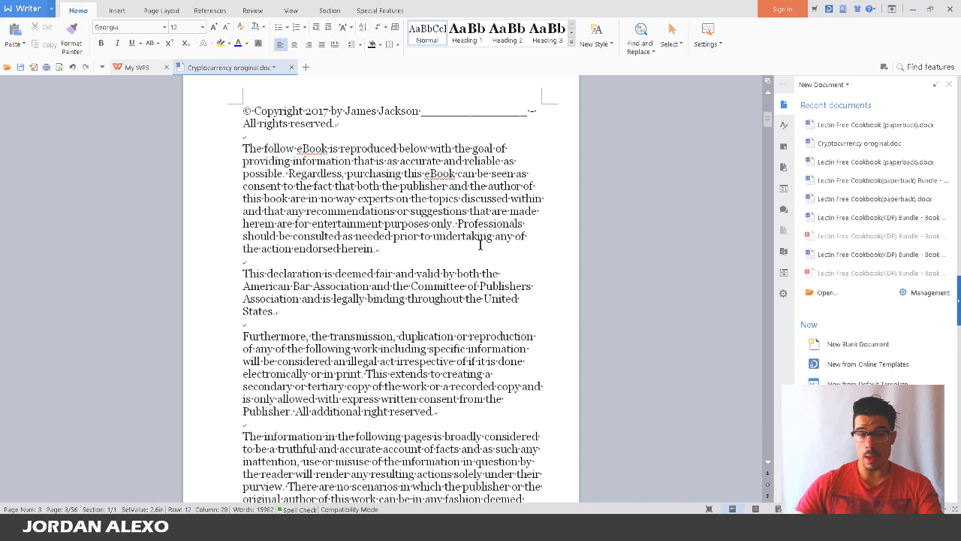
{"action": "left_click", "coordinate": [481, 244]}
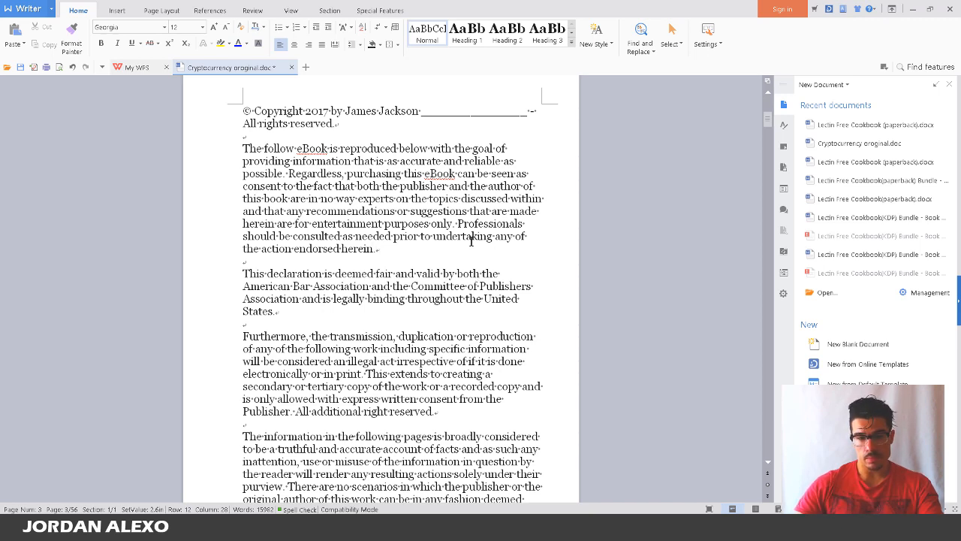
{"action": "scroll", "coordinate": [406, 171], "scroll_direction": "down", "scroll_amount": 10}
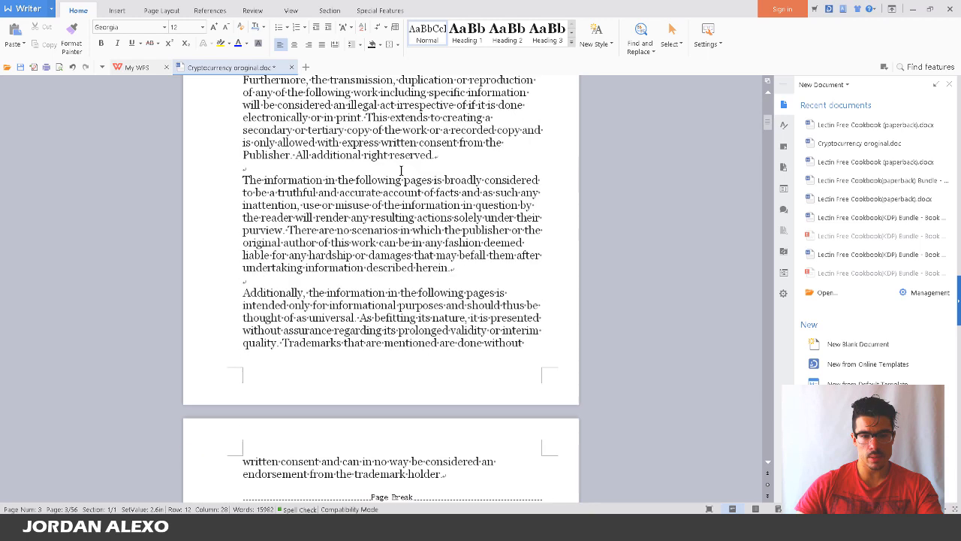
{"action": "left_click", "coordinate": [165, 27]}
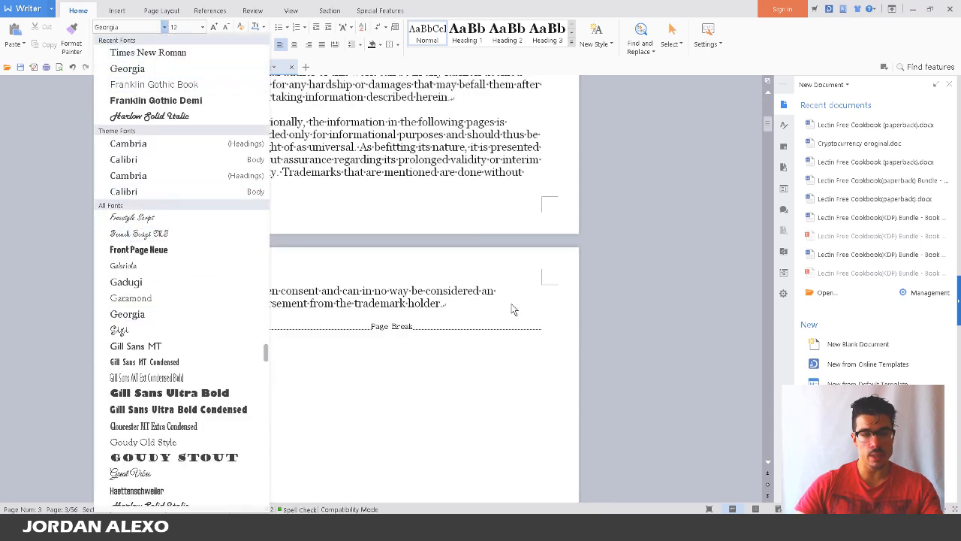
{"action": "left_click", "coordinate": [483, 290]}
{"action": "scroll", "coordinate": [486, 279], "scroll_direction": "down", "scroll_amount": 3}
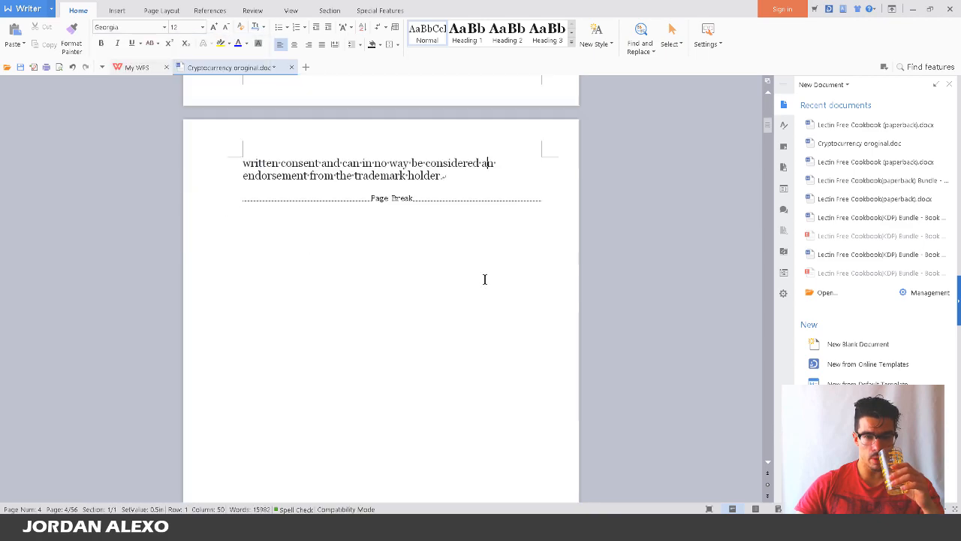
{"action": "scroll", "coordinate": [484, 275], "scroll_direction": "up", "scroll_amount": 4}
{"action": "scroll", "coordinate": [484, 275], "scroll_direction": "up", "scroll_amount": 6}
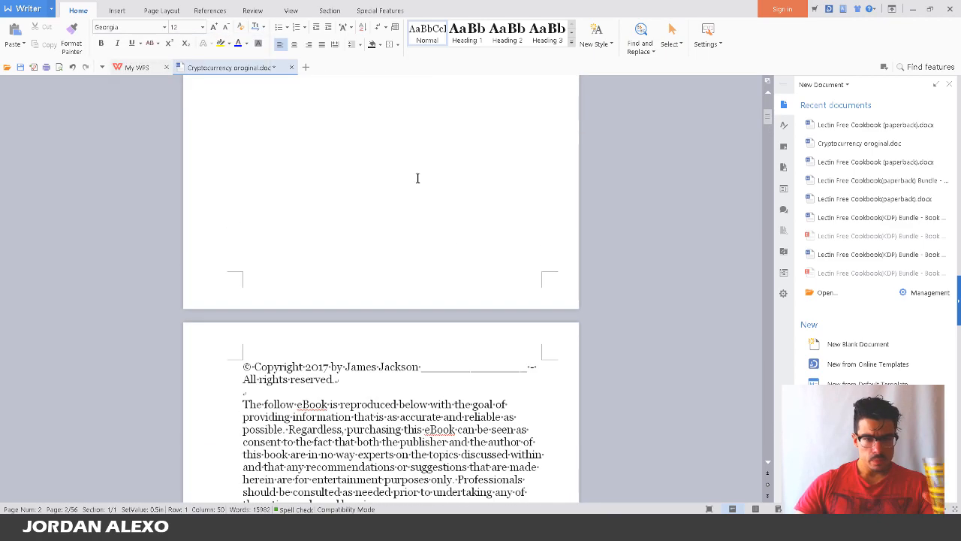
{"action": "scroll", "coordinate": [418, 176], "scroll_direction": "down", "scroll_amount": 3}
{"action": "scroll", "coordinate": [411, 194], "scroll_direction": "down", "scroll_amount": 3}
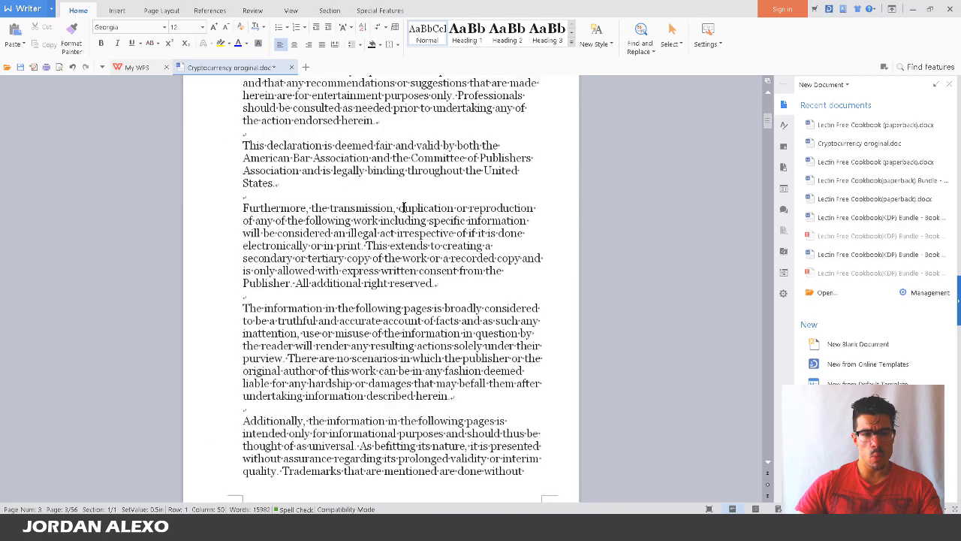
{"action": "scroll", "coordinate": [408, 193], "scroll_direction": "up", "scroll_amount": 10}
{"action": "scroll", "coordinate": [402, 212], "scroll_direction": "up", "scroll_amount": 10}
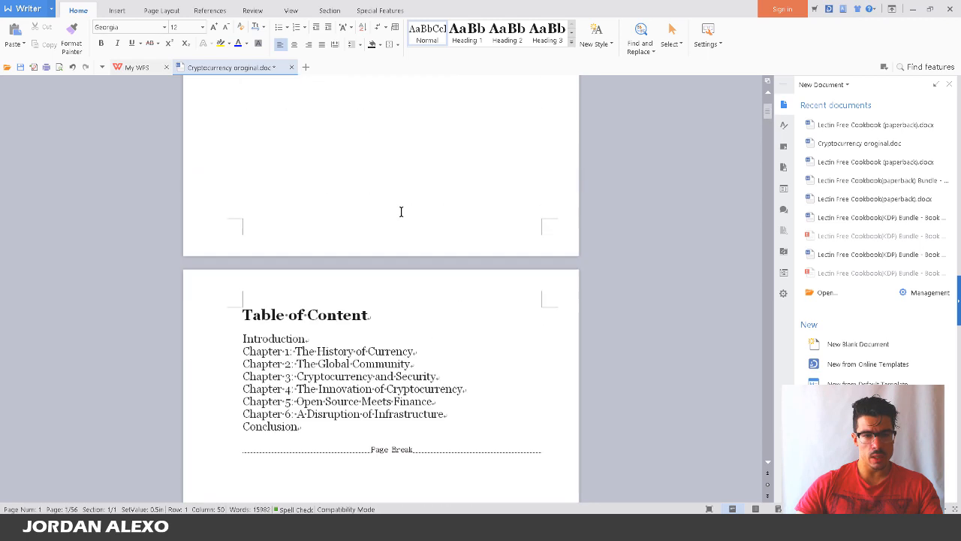
Examine the opening pages side by side in a multi-page view, from the title page through the Introduction
{"action": "scroll", "coordinate": [401, 211], "scroll_direction": "down", "scroll_amount": 3}
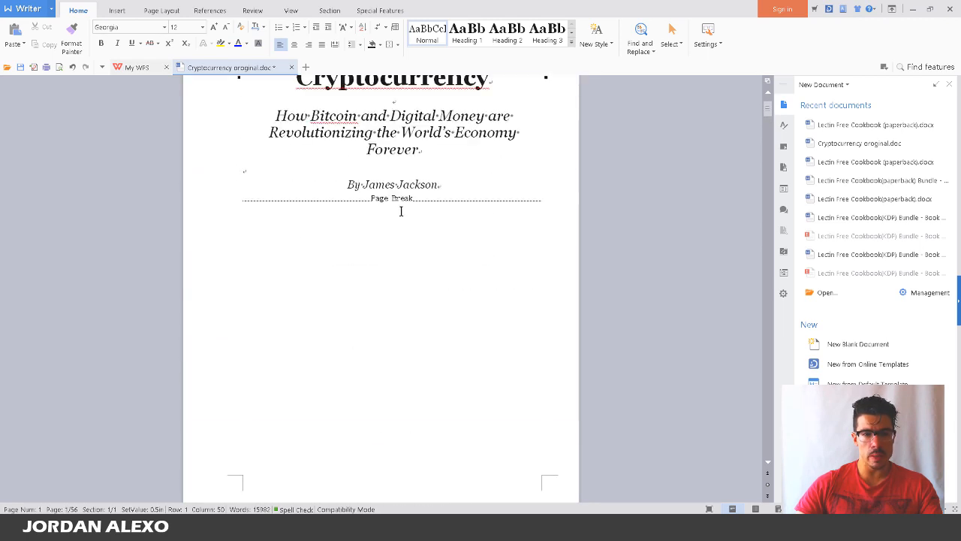
{"action": "scroll", "coordinate": [401, 211], "scroll_direction": "down", "scroll_amount": 2}
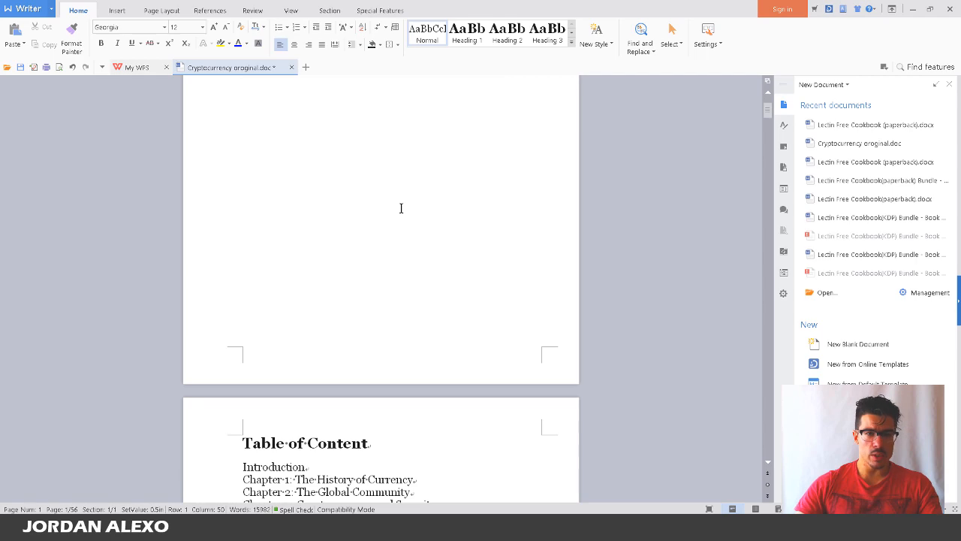
{"action": "scroll", "coordinate": [400, 214], "scroll_direction": "down", "scroll_amount": 2}
{"action": "scroll", "coordinate": [399, 226], "scroll_direction": "down", "scroll_amount": 1}
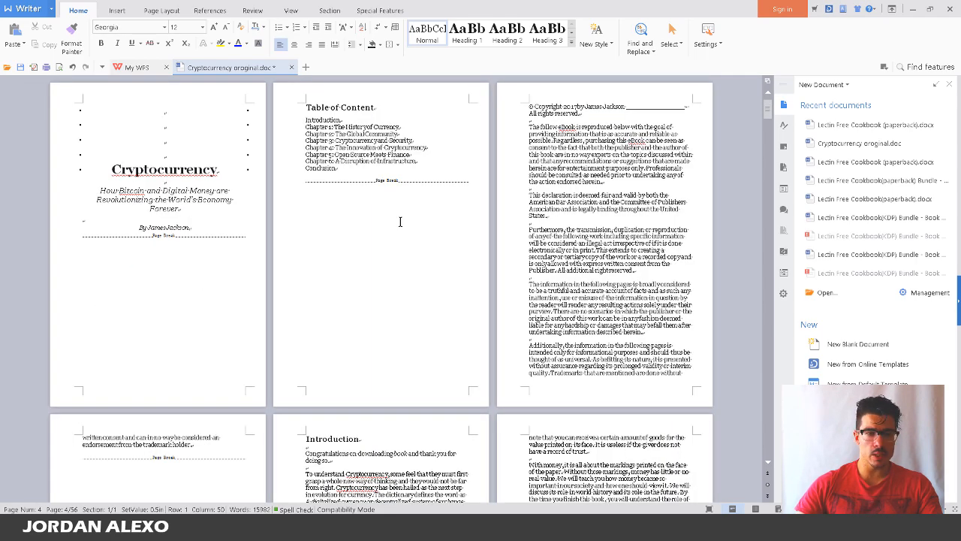
{"action": "scroll", "coordinate": [399, 224], "scroll_direction": "down", "scroll_amount": 1}
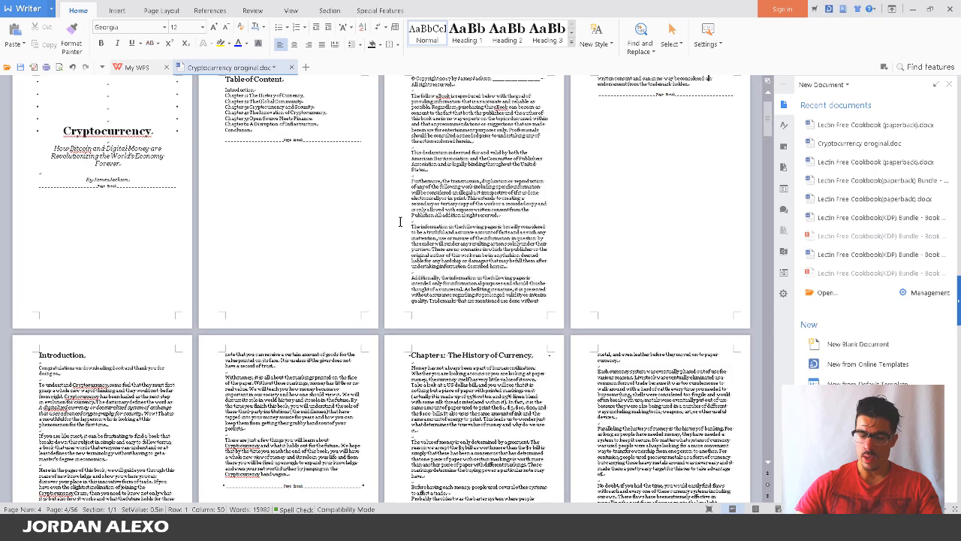
{"action": "scroll", "coordinate": [400, 222], "scroll_direction": "up", "scroll_amount": 1}
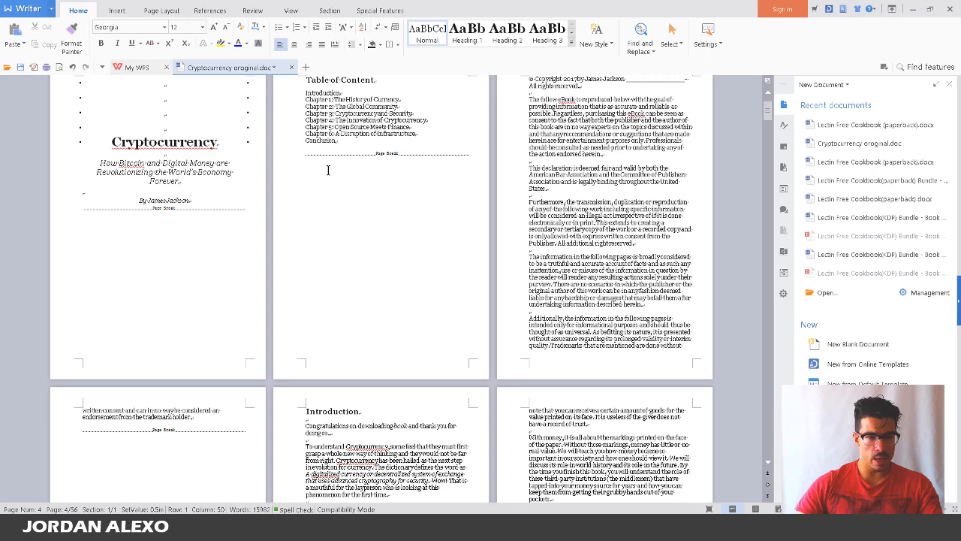
{"action": "scroll", "coordinate": [329, 169], "scroll_direction": "up", "scroll_amount": 1}
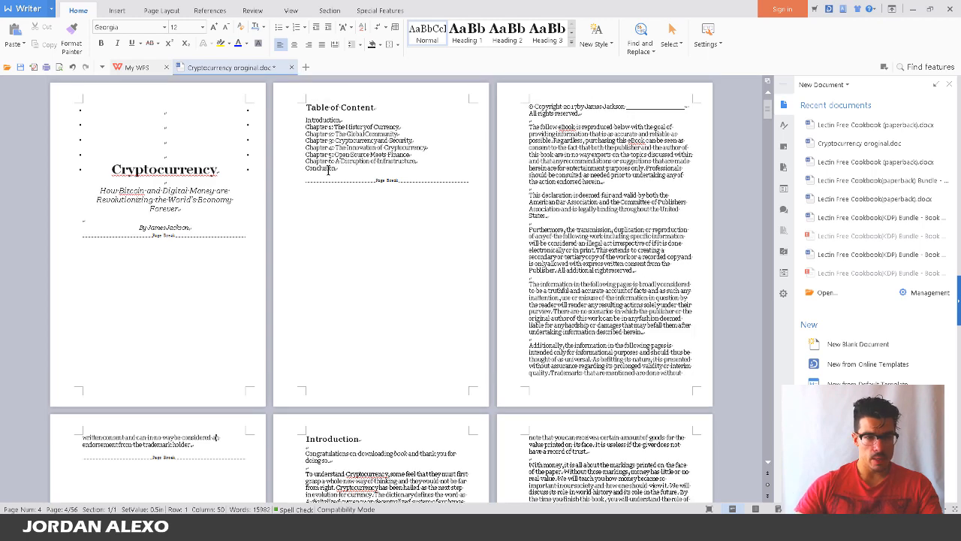
{"action": "scroll", "coordinate": [328, 170], "scroll_direction": "down", "scroll_amount": 3}
{"action": "scroll", "coordinate": [324, 171], "scroll_direction": "up", "scroll_amount": 3}
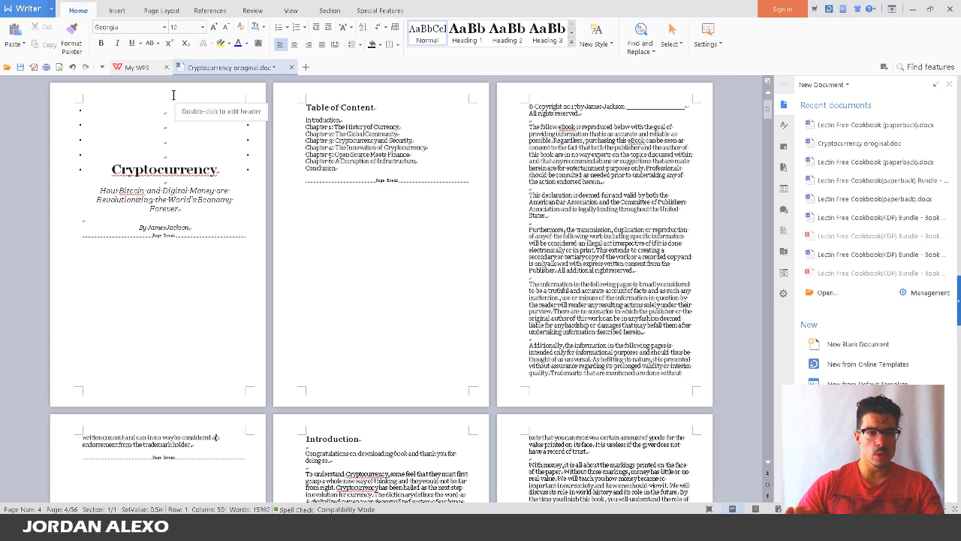
{"action": "left_click_drag", "start_coordinate": [166, 108], "coordinate": [168, 309]}
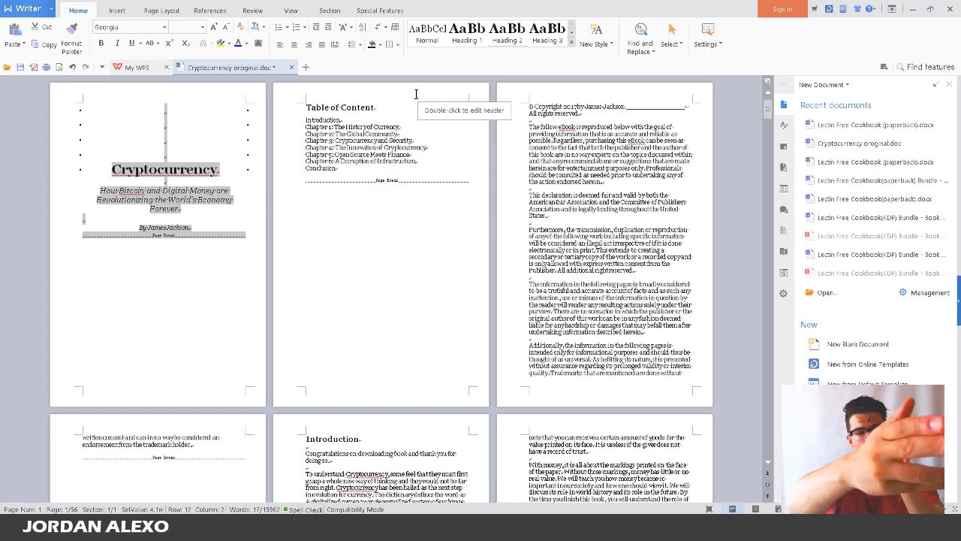
{"action": "left_click", "coordinate": [188, 211]}
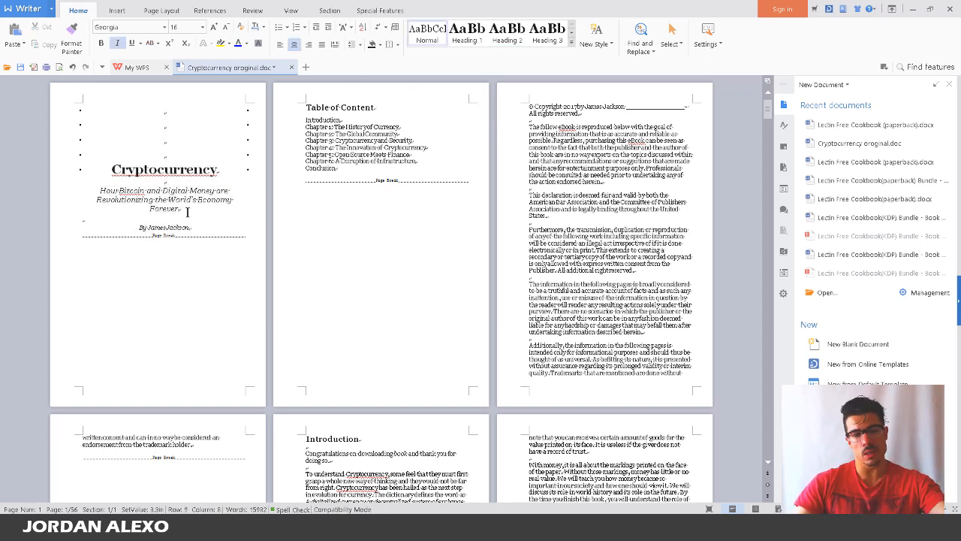
Insert a page break after the author line to leave a blank page behind the title page, and centre the "Table of Content" heading
{"action": "left_click", "coordinate": [225, 223]}
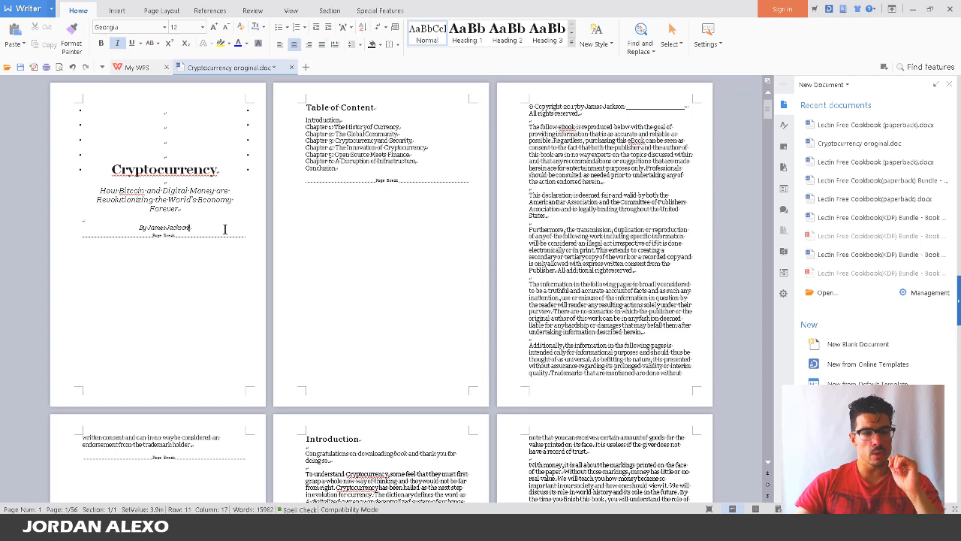
{"action": "left_click", "coordinate": [116, 11]}
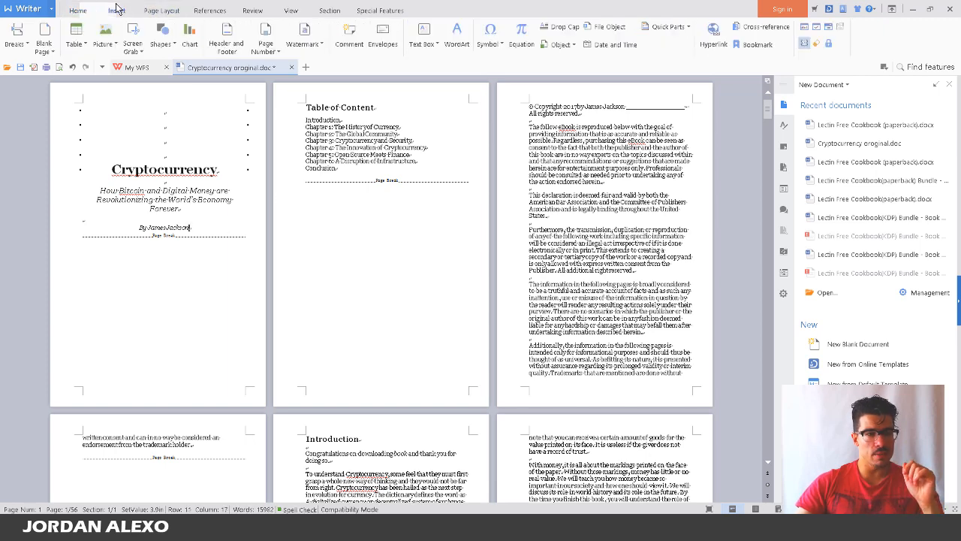
{"action": "left_click", "coordinate": [26, 45]}
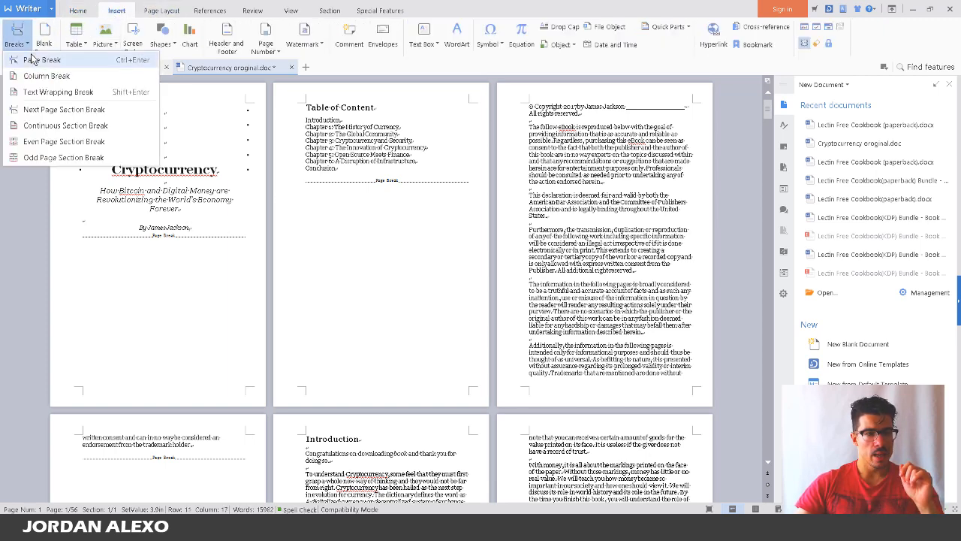
{"action": "left_click", "coordinate": [33, 59]}
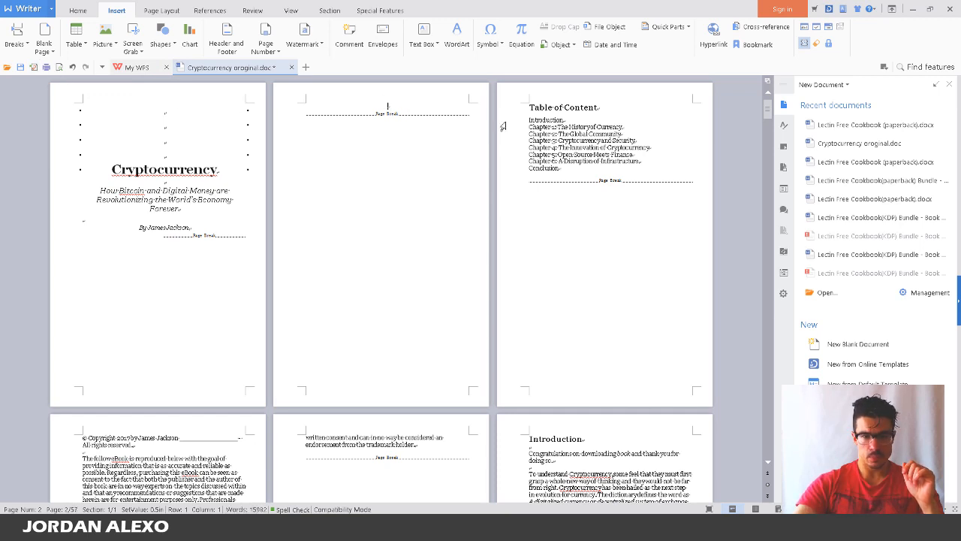
{"action": "key", "text": "ctrl+e"}
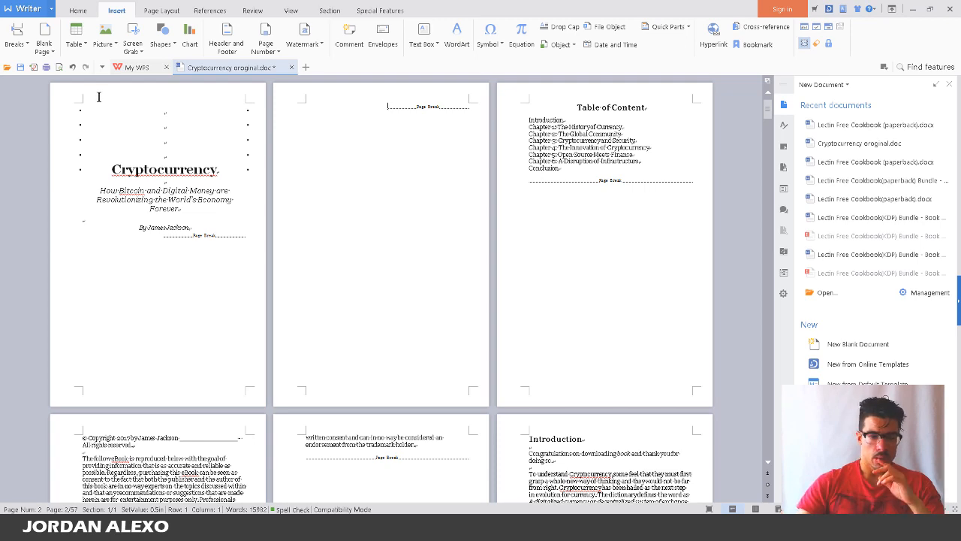
Insert a page break below the Conclusion entry of the table of contents to leave a blank page before the copyright page
{"action": "scroll", "coordinate": [102, 86], "scroll_direction": "down", "scroll_amount": 5}
{"action": "scroll", "coordinate": [100, 86], "scroll_direction": "up", "scroll_amount": 5}
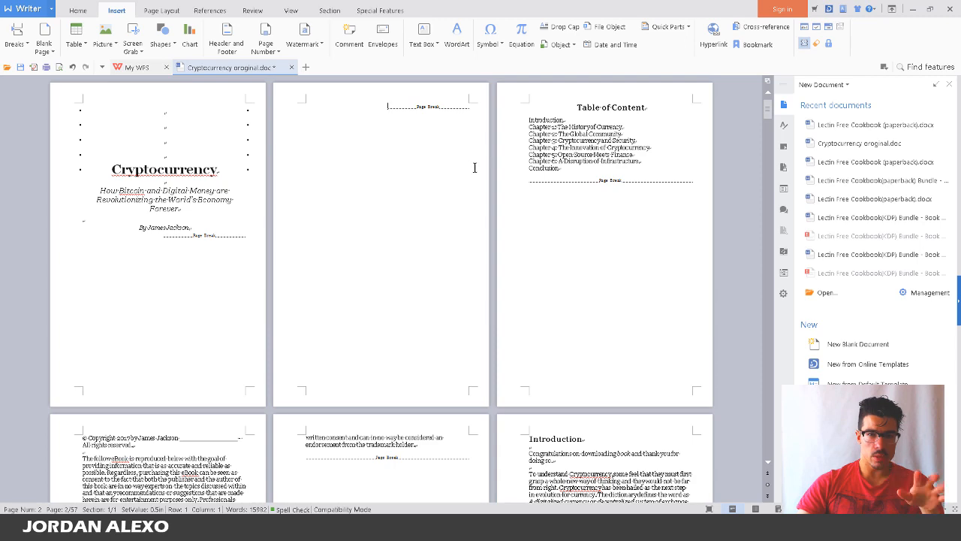
{"action": "scroll", "coordinate": [575, 153], "scroll_direction": "down", "scroll_amount": 1}
{"action": "scroll", "coordinate": [575, 153], "scroll_direction": "down", "scroll_amount": 2}
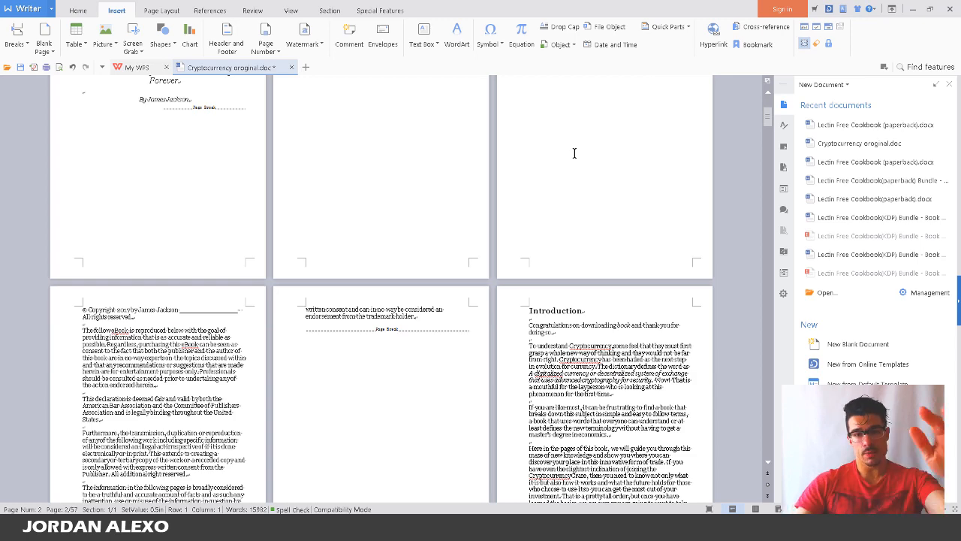
{"action": "scroll", "coordinate": [574, 153], "scroll_direction": "up", "scroll_amount": 3}
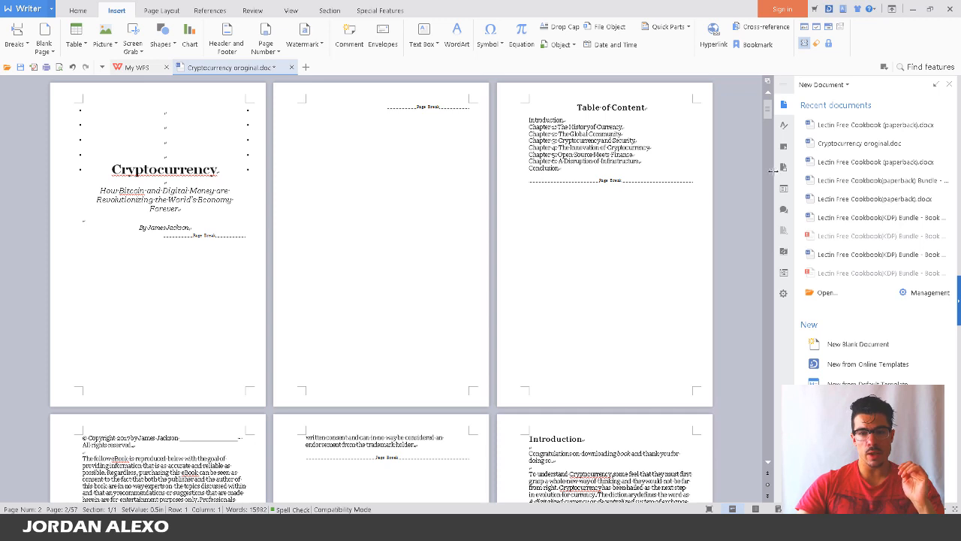
{"action": "left_click", "coordinate": [664, 174]}
{"action": "left_click", "coordinate": [697, 184]}
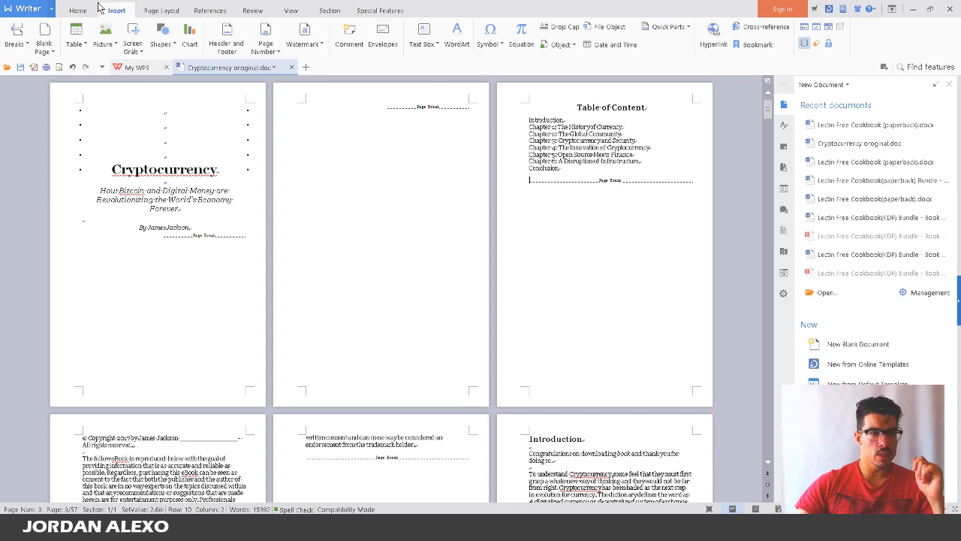
{"action": "left_click", "coordinate": [27, 47]}
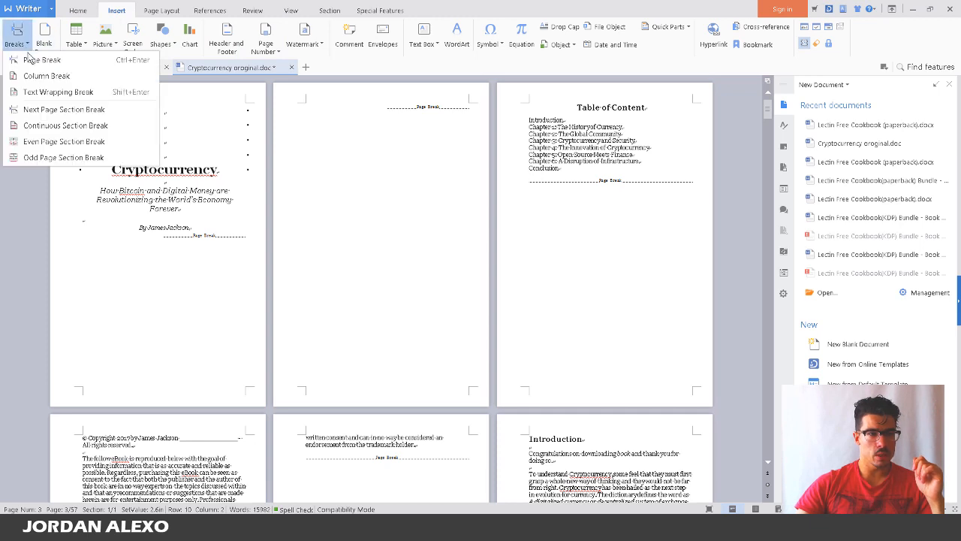
{"action": "left_click", "coordinate": [33, 60]}
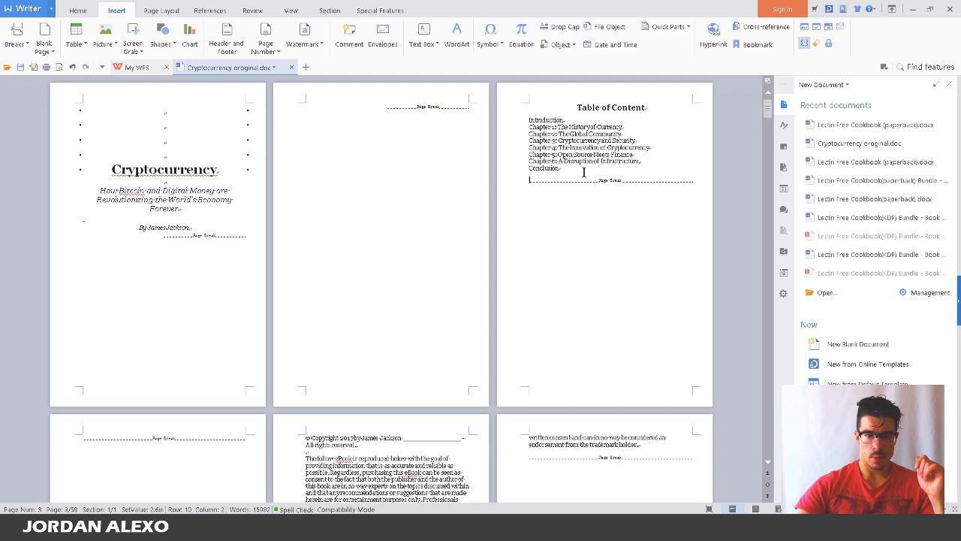
Review the order of the front-matter pages and their blank pages, from the title page through the copyright page to Chapter 1
{"action": "scroll", "coordinate": [578, 150], "scroll_direction": "down", "scroll_amount": 3}
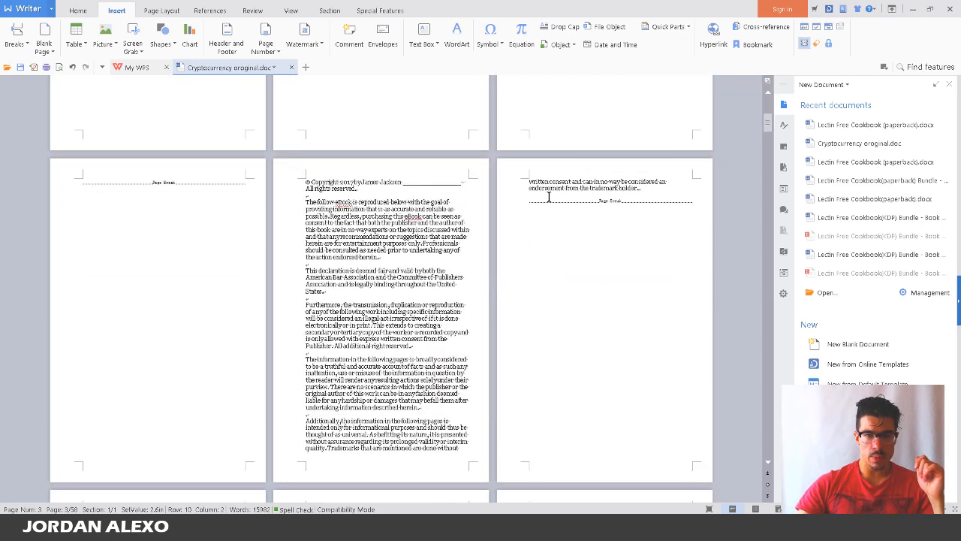
{"action": "scroll", "coordinate": [466, 225], "scroll_direction": "down", "scroll_amount": 2}
{"action": "scroll", "coordinate": [476, 214], "scroll_direction": "up", "scroll_amount": 2}
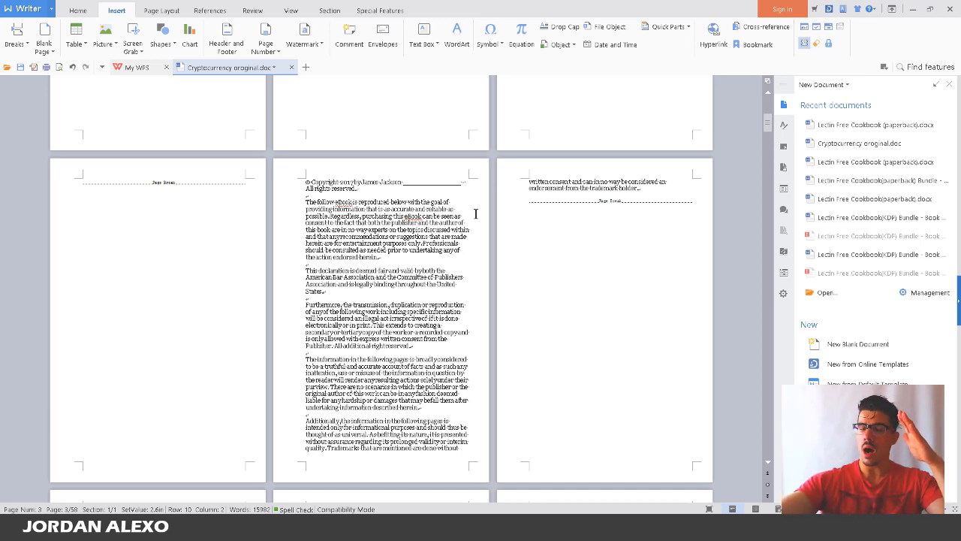
{"action": "scroll", "coordinate": [459, 218], "scroll_direction": "down", "scroll_amount": 8}
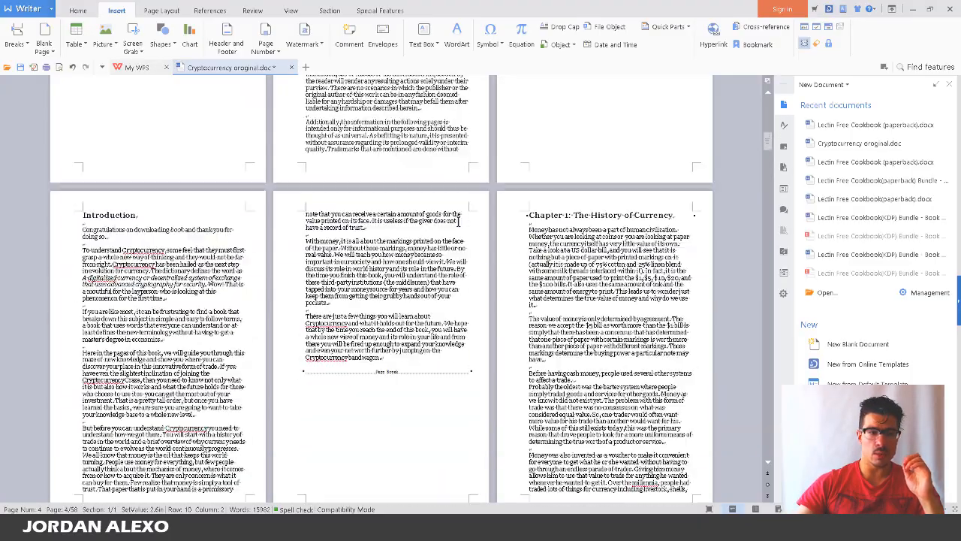
{"action": "scroll", "coordinate": [458, 219], "scroll_direction": "down", "scroll_amount": 4}
{"action": "scroll", "coordinate": [435, 210], "scroll_direction": "up", "scroll_amount": 12}
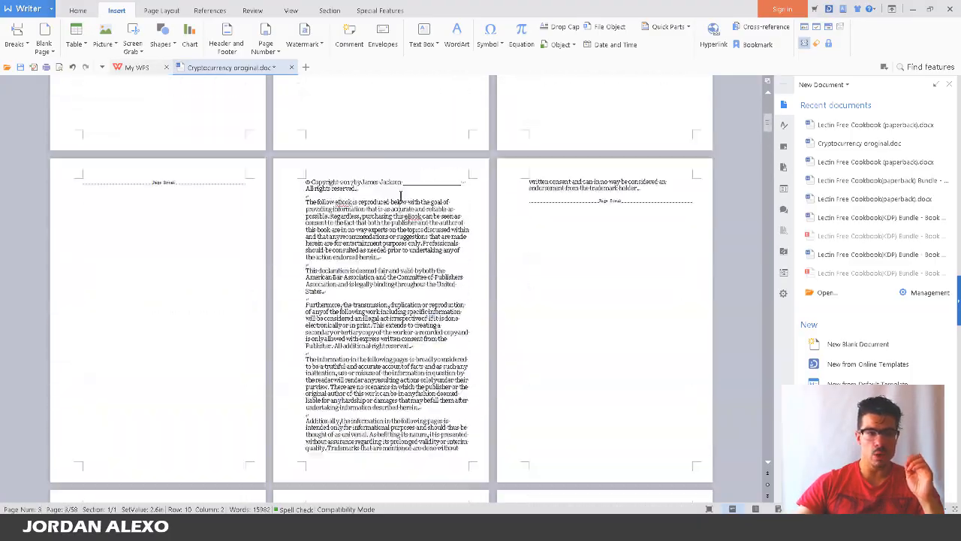
{"action": "scroll", "coordinate": [401, 196], "scroll_direction": "up", "scroll_amount": 4}
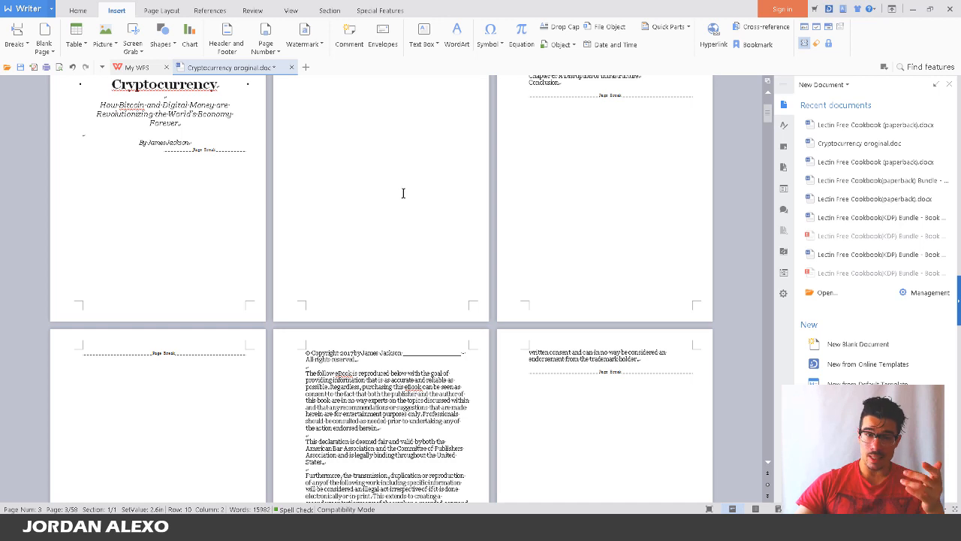
{"action": "scroll", "coordinate": [403, 193], "scroll_direction": "up", "scroll_amount": 2}
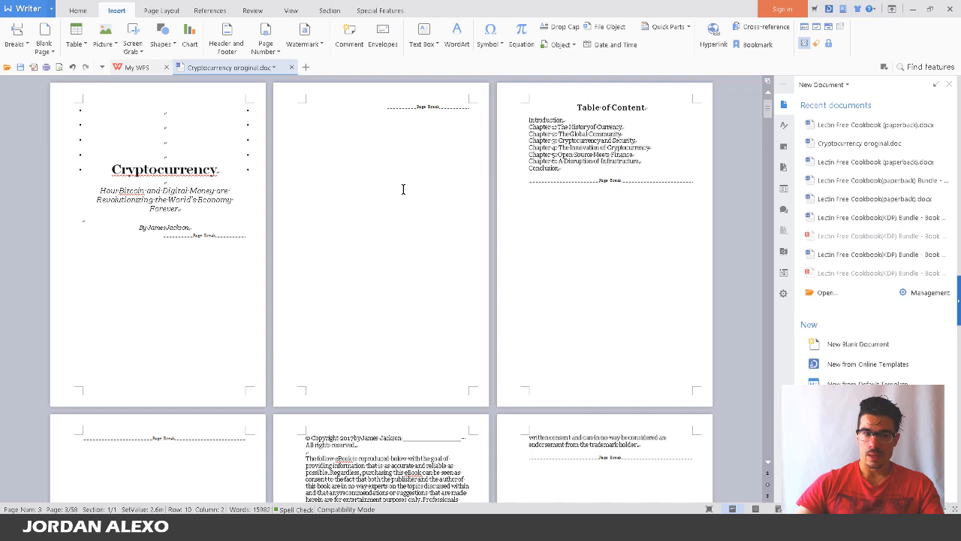
{"action": "scroll", "coordinate": [403, 190], "scroll_direction": "down", "scroll_amount": 1}
{"action": "scroll", "coordinate": [404, 189], "scroll_direction": "up", "scroll_amount": 1}
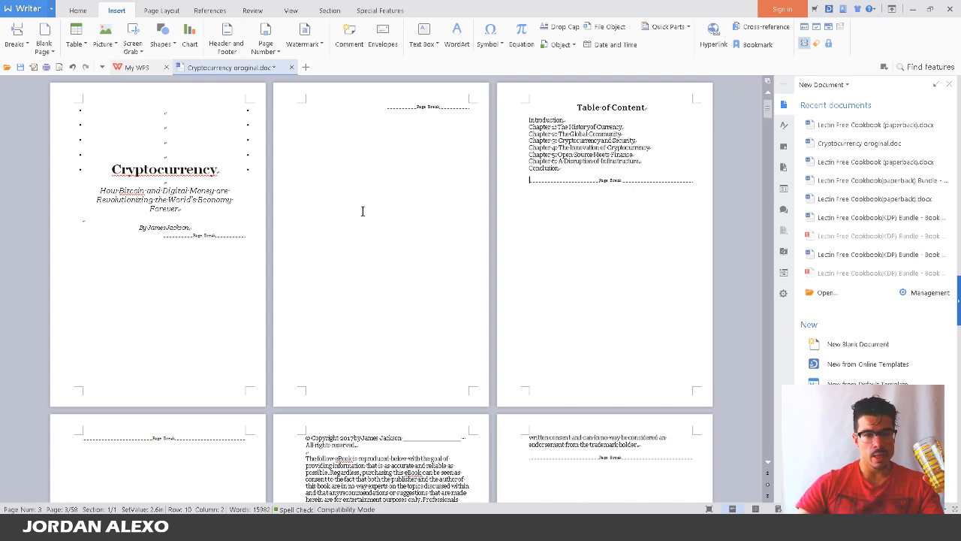
{"action": "scroll", "coordinate": [631, 186], "scroll_direction": "down", "scroll_amount": 1}
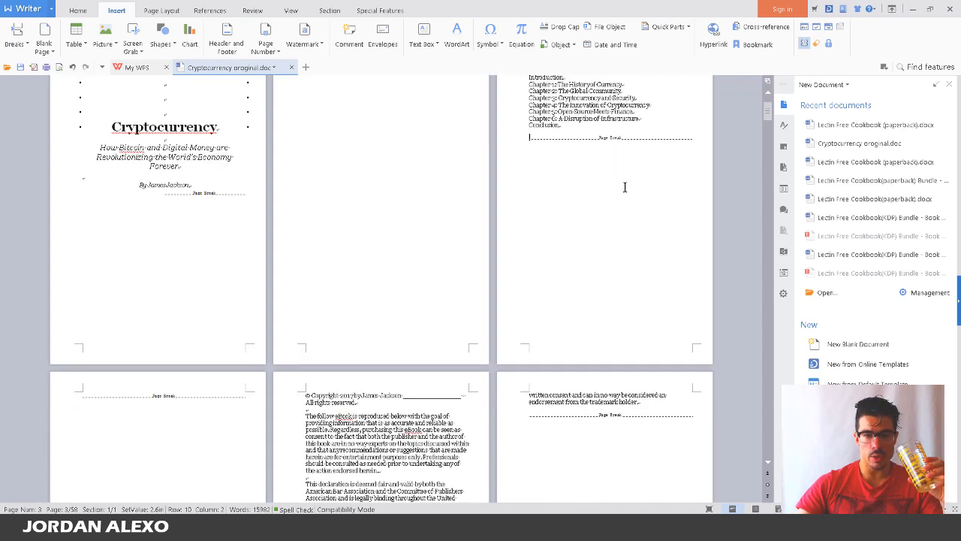
{"action": "scroll", "coordinate": [326, 171], "scroll_direction": "up", "scroll_amount": 1}
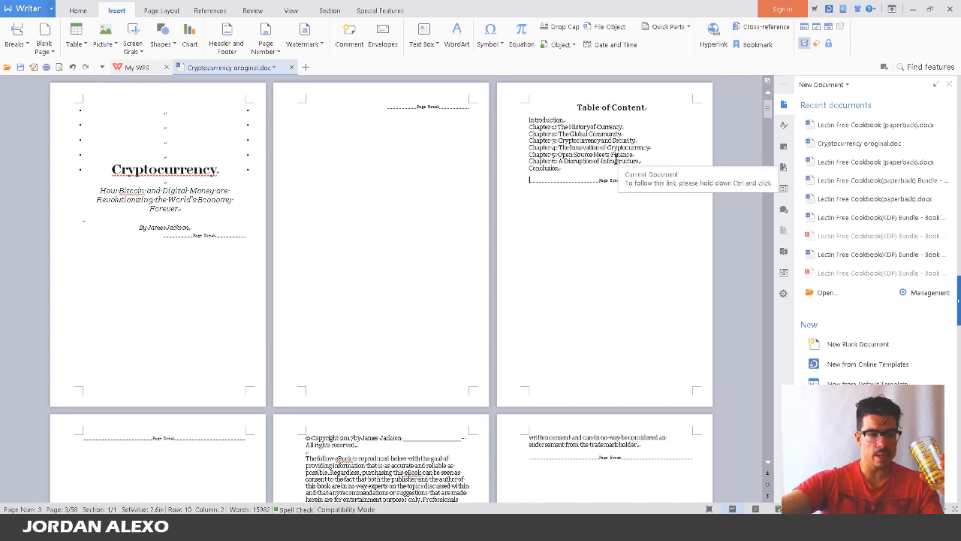
Look through the Introduction and Chapter 1 pages and select the Bitcoin coin picture just before Chapter 2
{"action": "scroll", "coordinate": [604, 172], "scroll_direction": "down", "scroll_amount": 3}
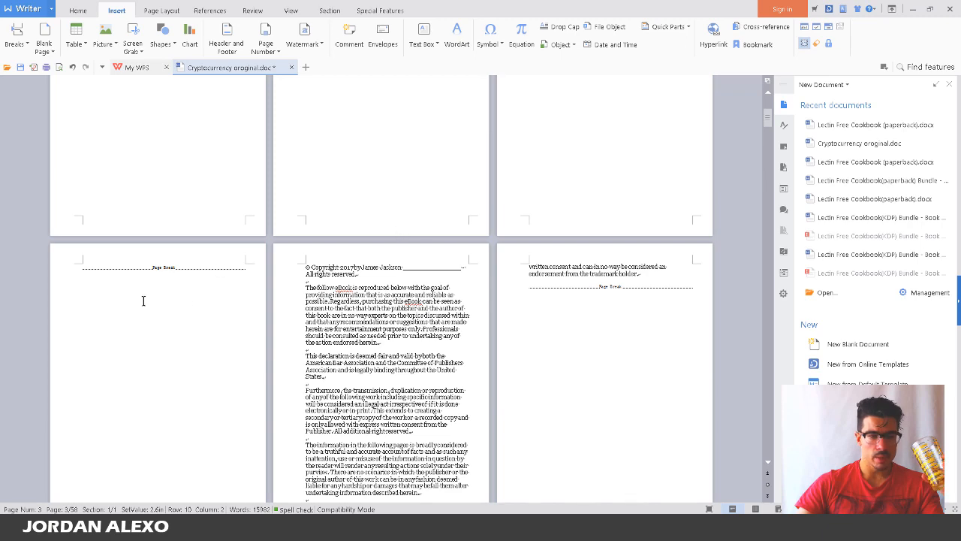
{"action": "scroll", "coordinate": [599, 230], "scroll_direction": "down", "scroll_amount": 3}
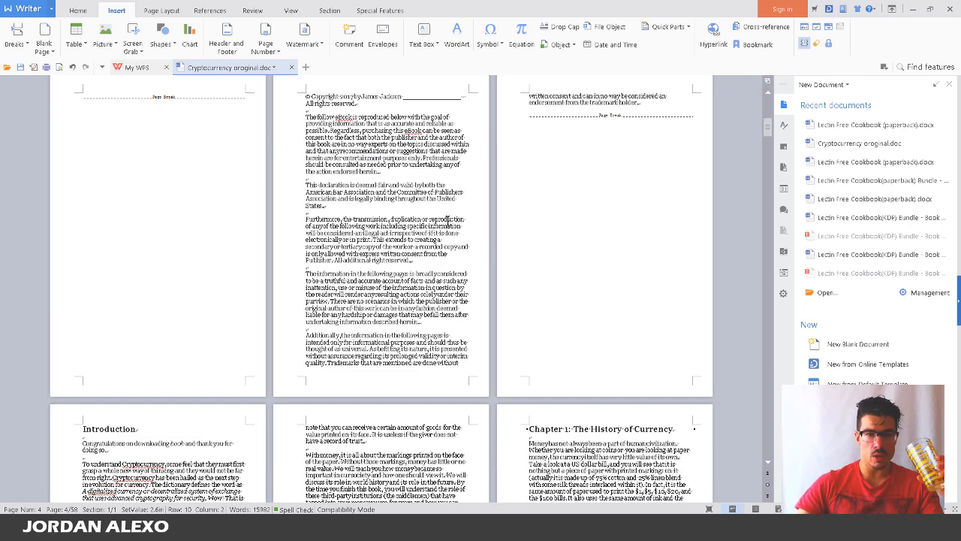
{"action": "scroll", "coordinate": [449, 221], "scroll_direction": "down", "scroll_amount": 2}
{"action": "scroll", "coordinate": [446, 223], "scroll_direction": "down", "scroll_amount": 2}
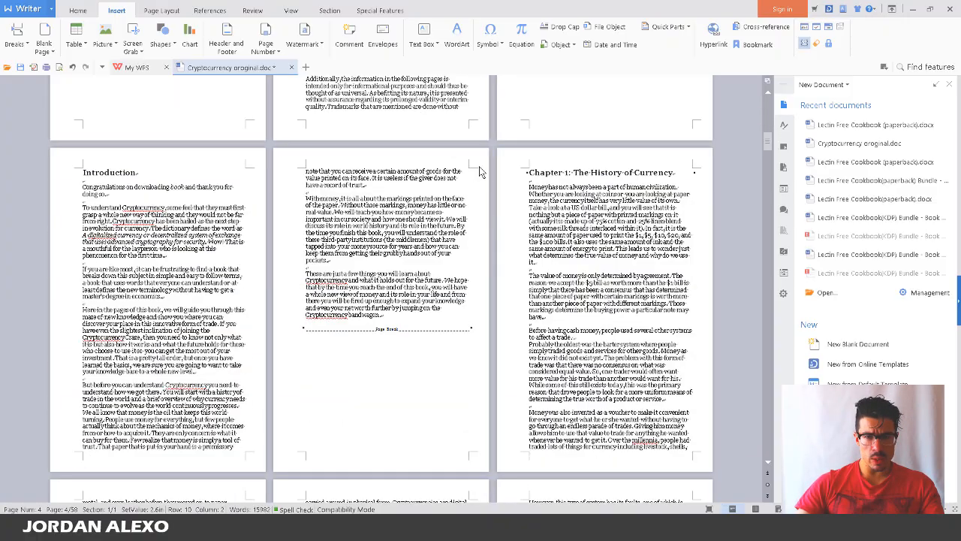
{"action": "scroll", "coordinate": [477, 181], "scroll_direction": "down", "scroll_amount": 7}
{"action": "scroll", "coordinate": [475, 201], "scroll_direction": "down", "scroll_amount": 10}
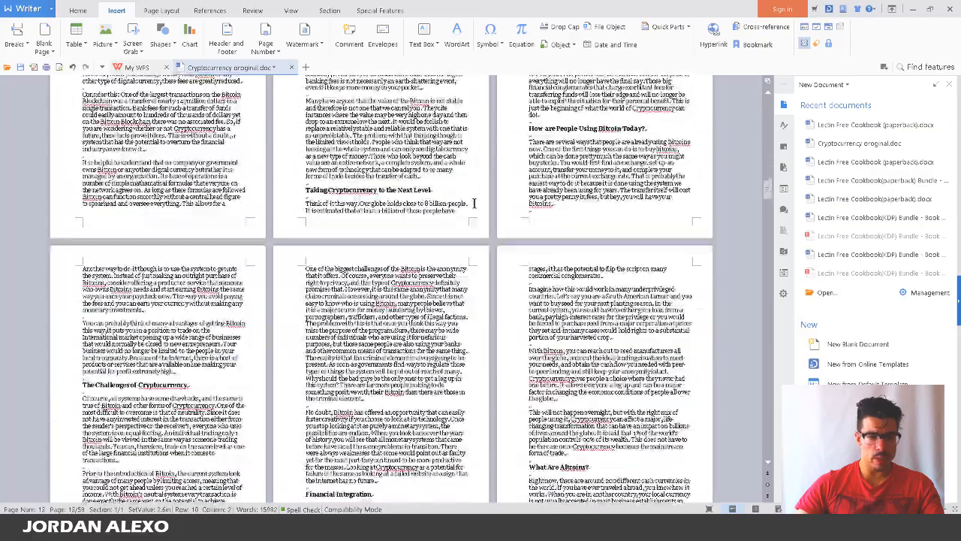
{"action": "scroll", "coordinate": [474, 203], "scroll_direction": "down", "scroll_amount": 5}
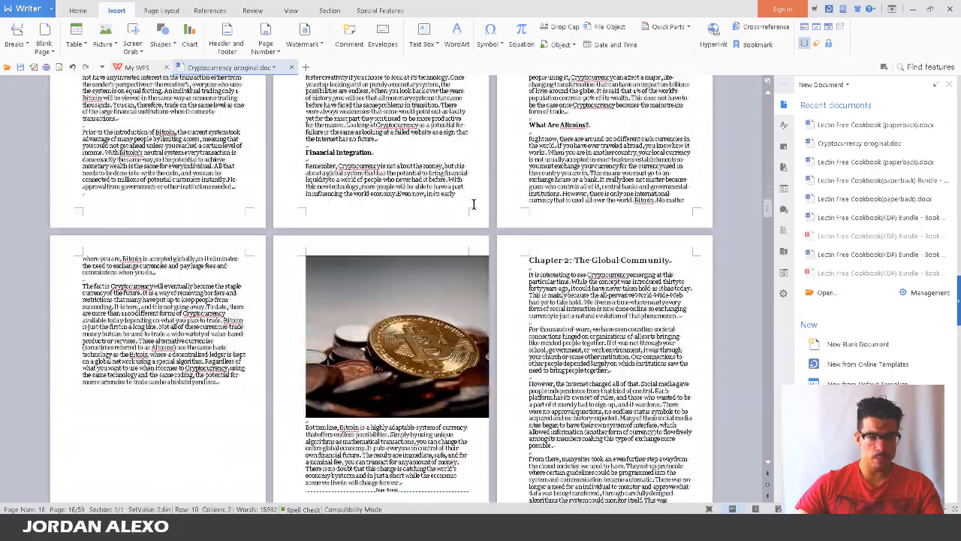
{"action": "left_click", "coordinate": [428, 315]}
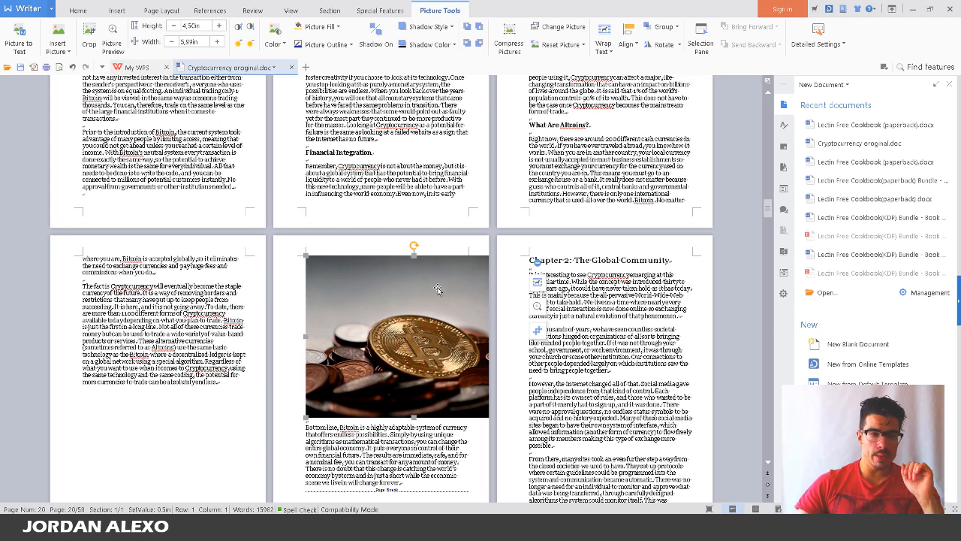
Switch to Photoshop, check the coin image's pixel dimensions and resolution in Image Size without changing them, and return to the Writer manuscript
{"action": "mouse_move", "coordinate": [325, 529]}
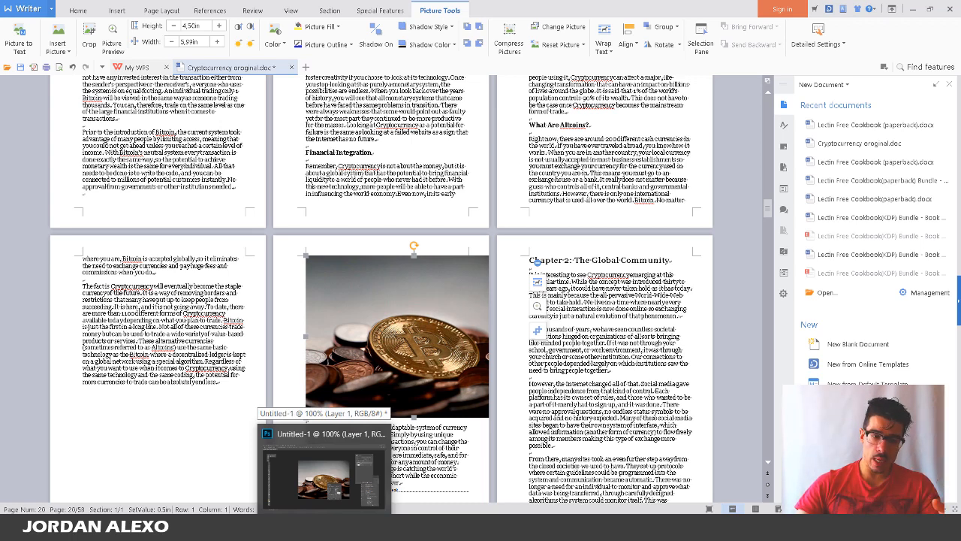
{"action": "left_click", "coordinate": [325, 469]}
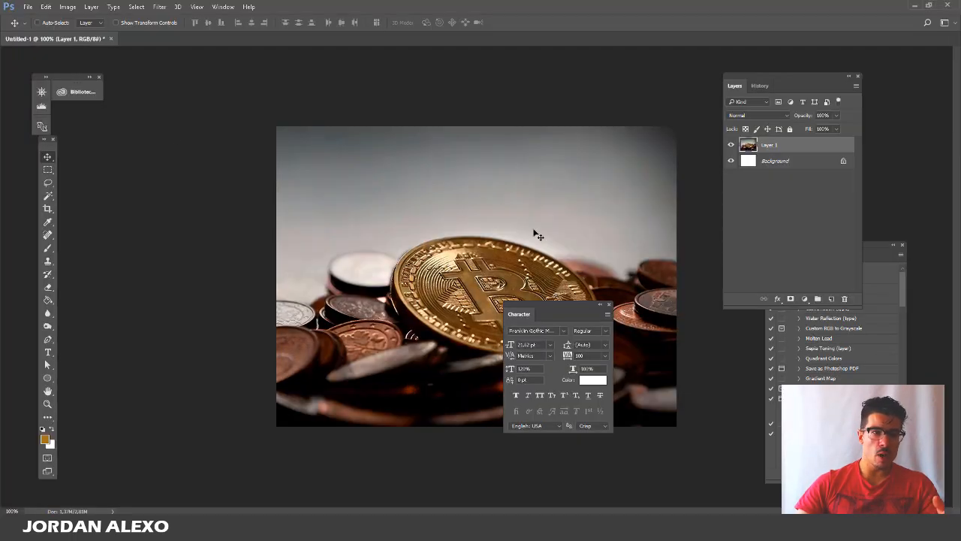
{"action": "left_click", "coordinate": [67, 7]}
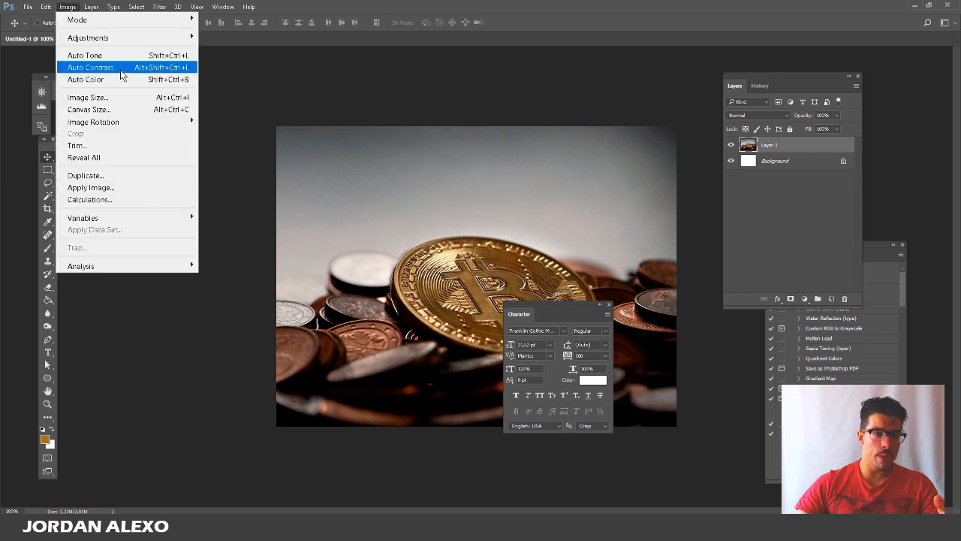
{"action": "left_click", "coordinate": [123, 97]}
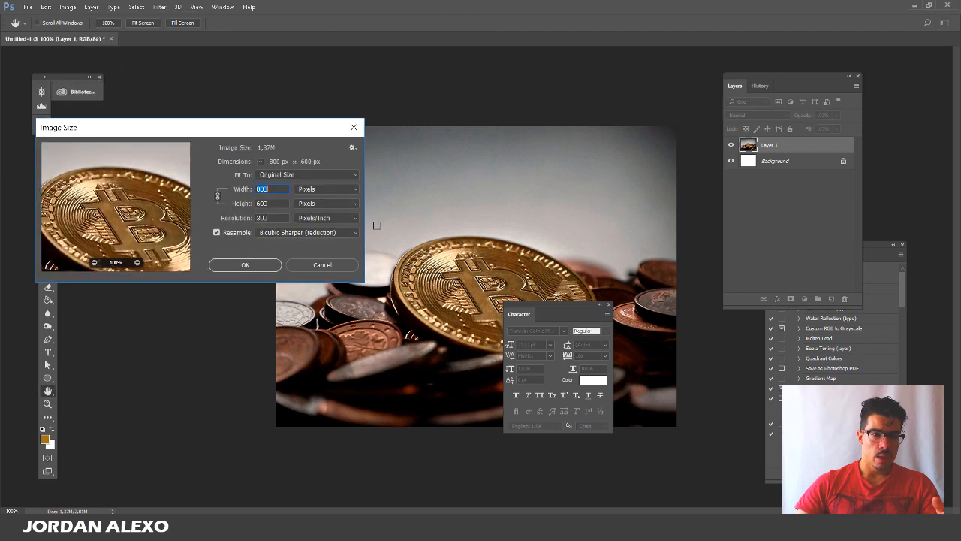
{"action": "left_click", "coordinate": [277, 217]}
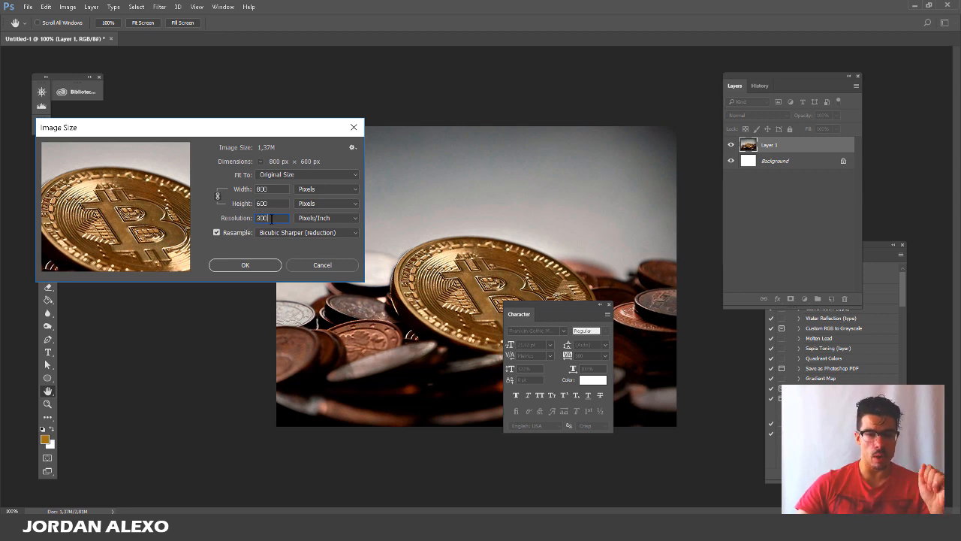
{"action": "left_click", "coordinate": [338, 260]}
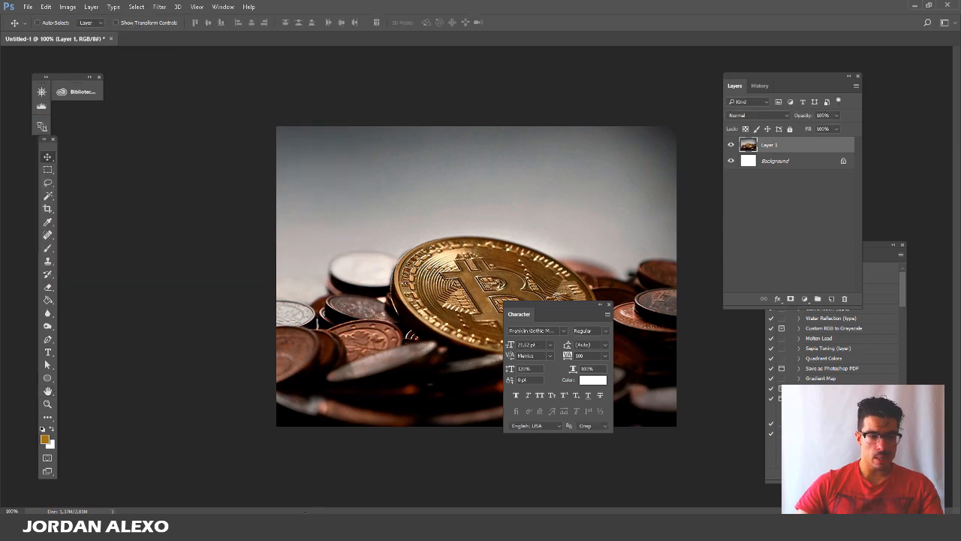
{"action": "left_click", "coordinate": [313, 501]}
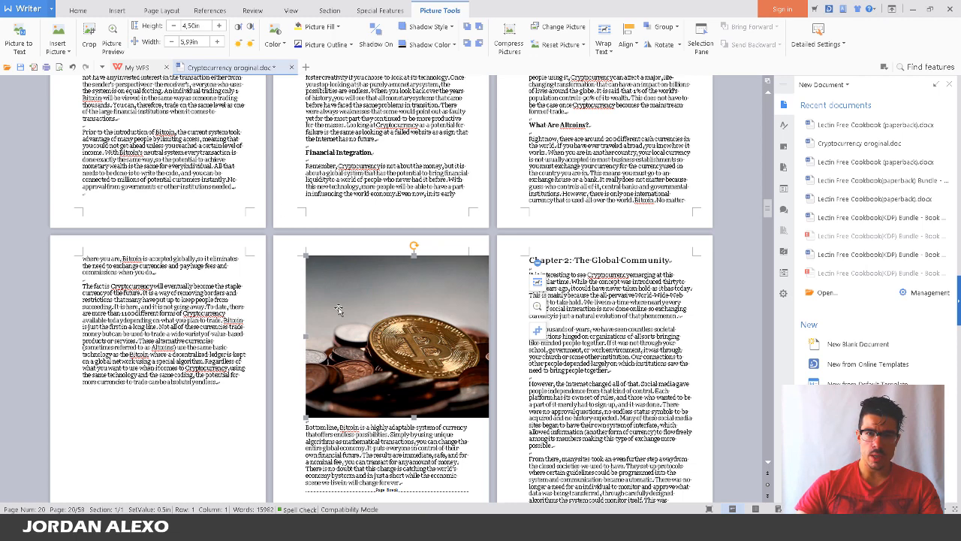
{"action": "left_click", "coordinate": [714, 250]}
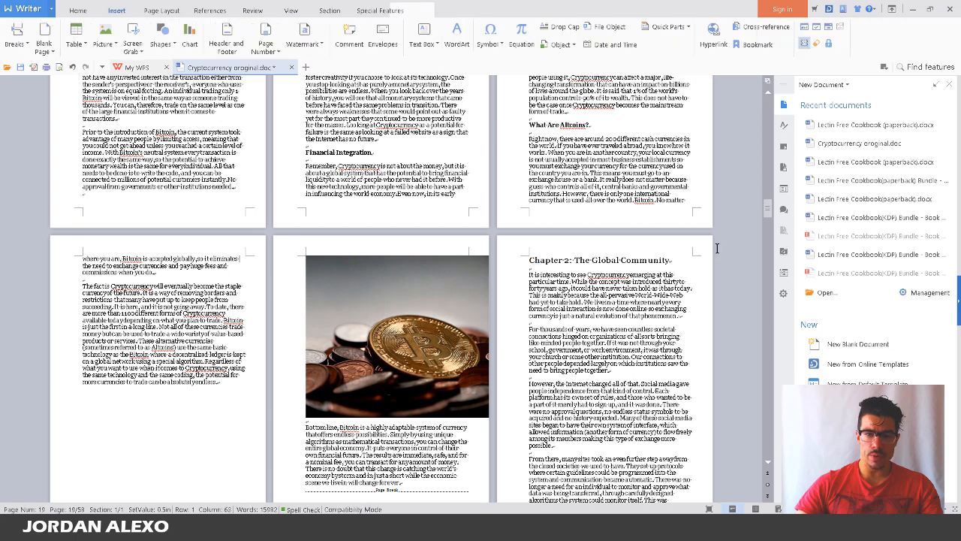
Examine the size and scale settings of the Bitcoin coin picture in its Format Object dialog
{"action": "left_click", "coordinate": [390, 347]}
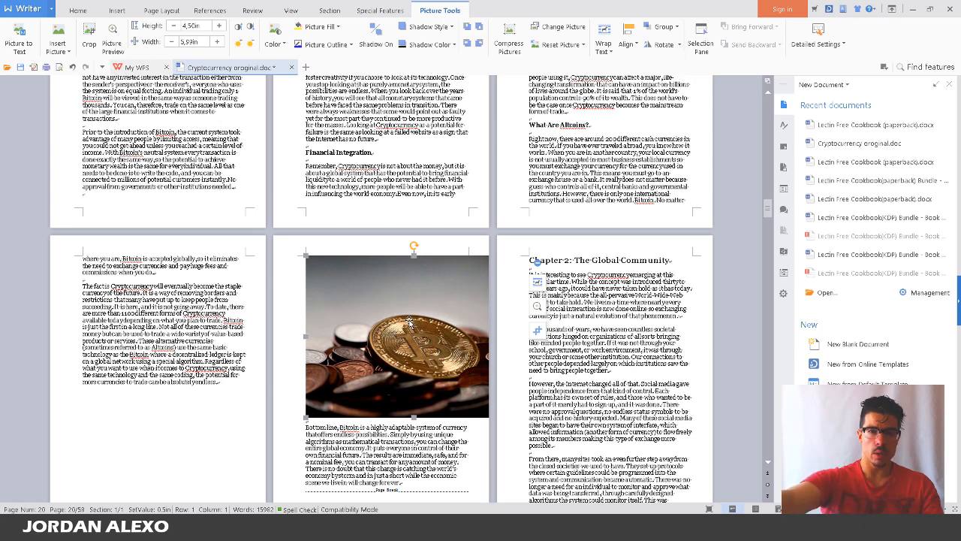
{"action": "left_click", "coordinate": [804, 46]}
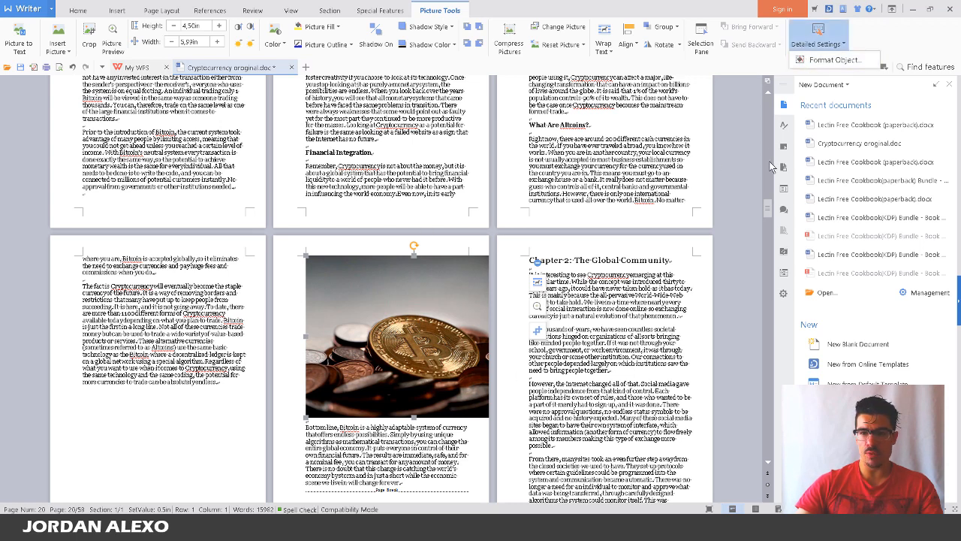
{"action": "left_click", "coordinate": [813, 60]}
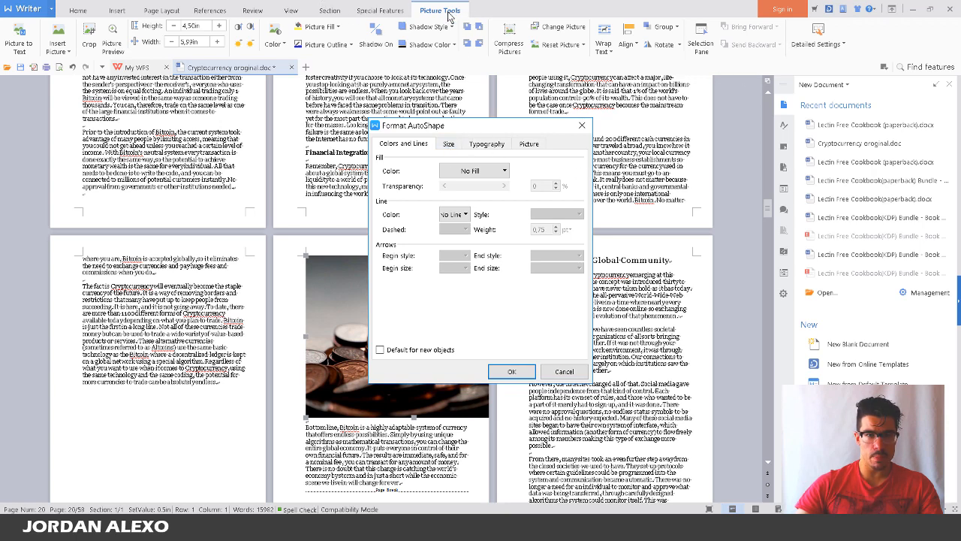
{"action": "left_click", "coordinate": [454, 145]}
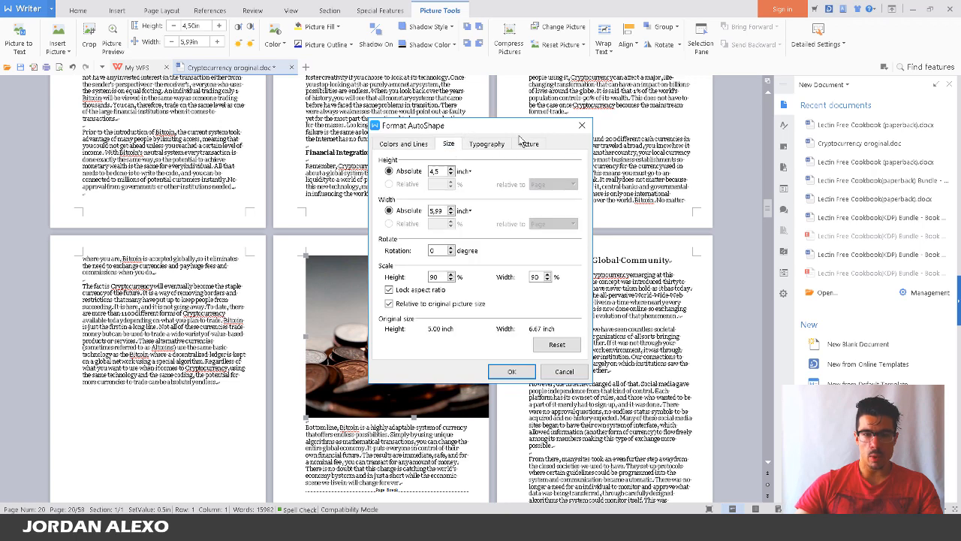
{"action": "left_click_drag", "start_coordinate": [518, 130], "coordinate": [609, 93]}
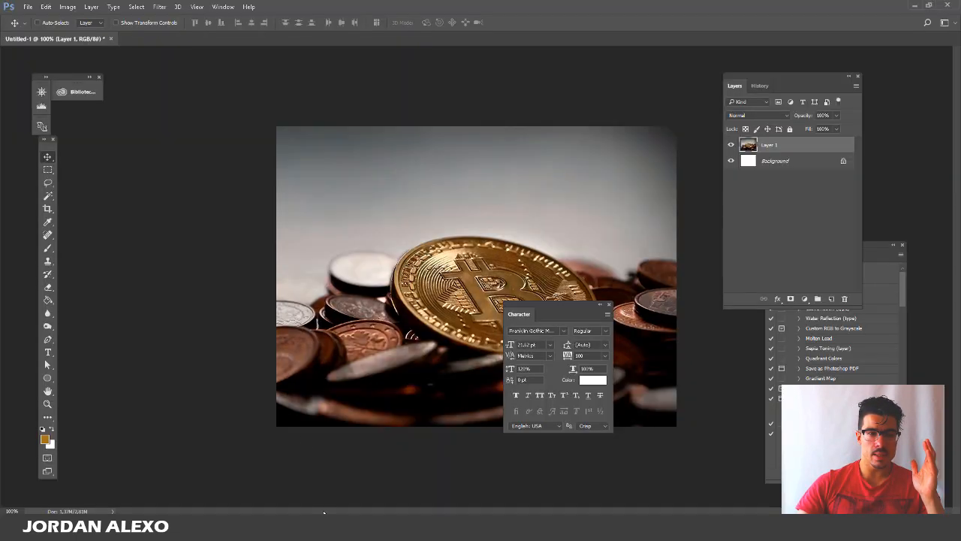
Recheck the coin image's pixel dimensions and resolution in Image Size, and switch back to the Writer manuscript
{"action": "left_click", "coordinate": [68, 7]}
{"action": "mouse_move", "coordinate": [68, 38]}
{"action": "left_click", "coordinate": [87, 98]}
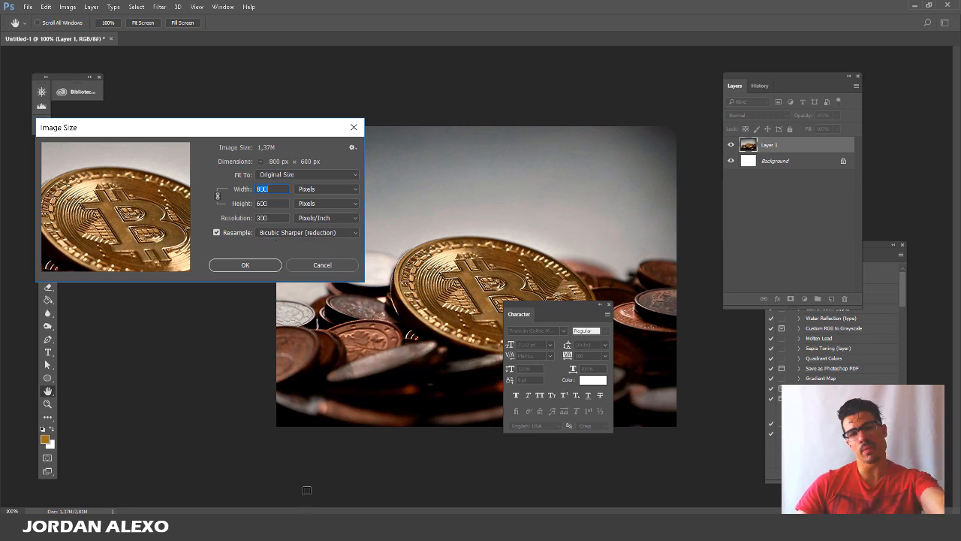
{"action": "key", "text": "Return"}
{"action": "key", "text": "v"}
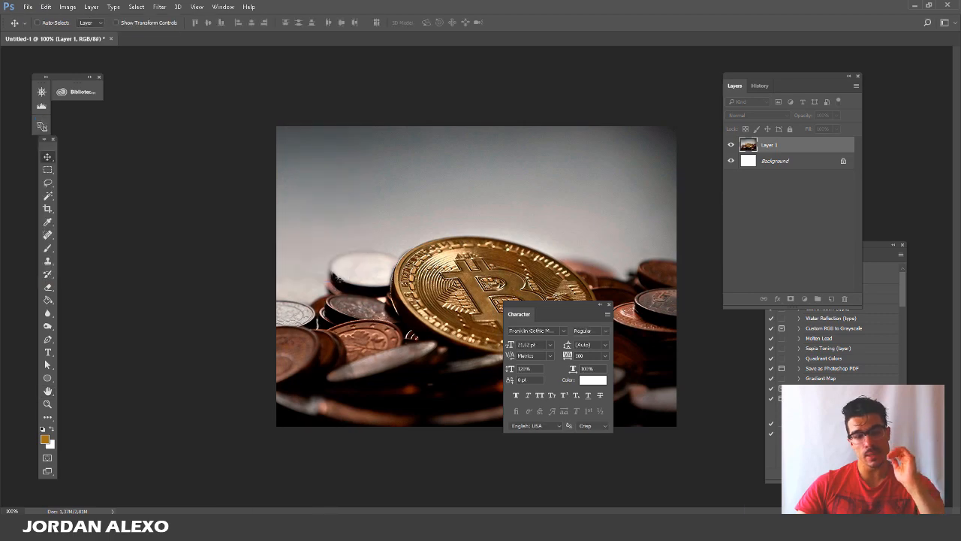
{"action": "mouse_move", "coordinate": [293, 527]}
{"action": "left_click", "coordinate": [252, 484]}
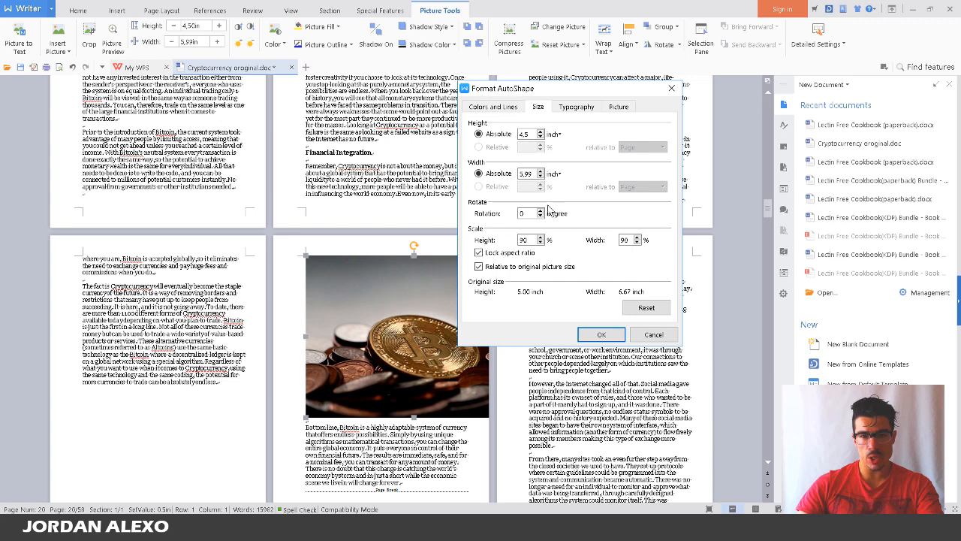
Scale the Bitcoin coin picture to 60% of its original size, keeping the aspect ratio locked
{"action": "left_click", "coordinate": [531, 239]}
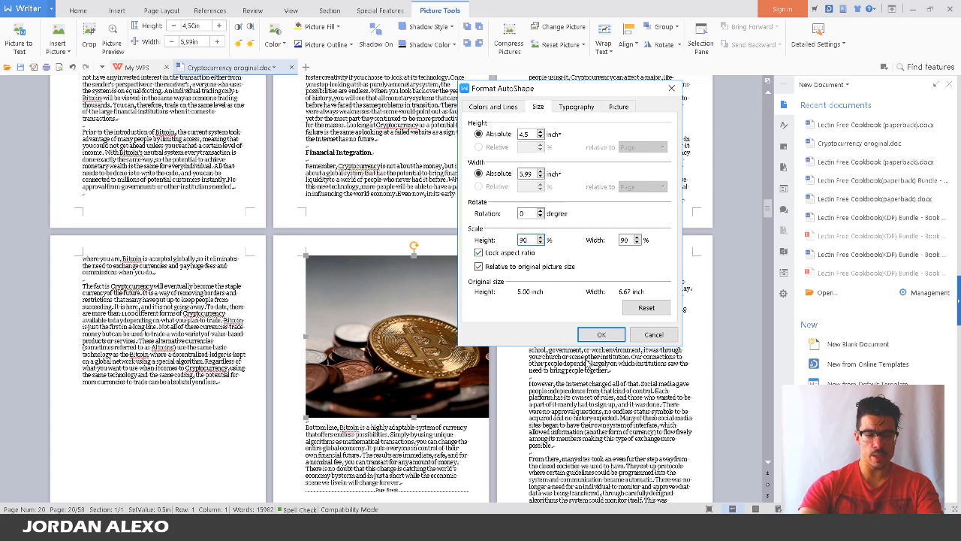
{"action": "key", "text": "BackSpace"}
{"action": "key", "text": "BackSpace"}
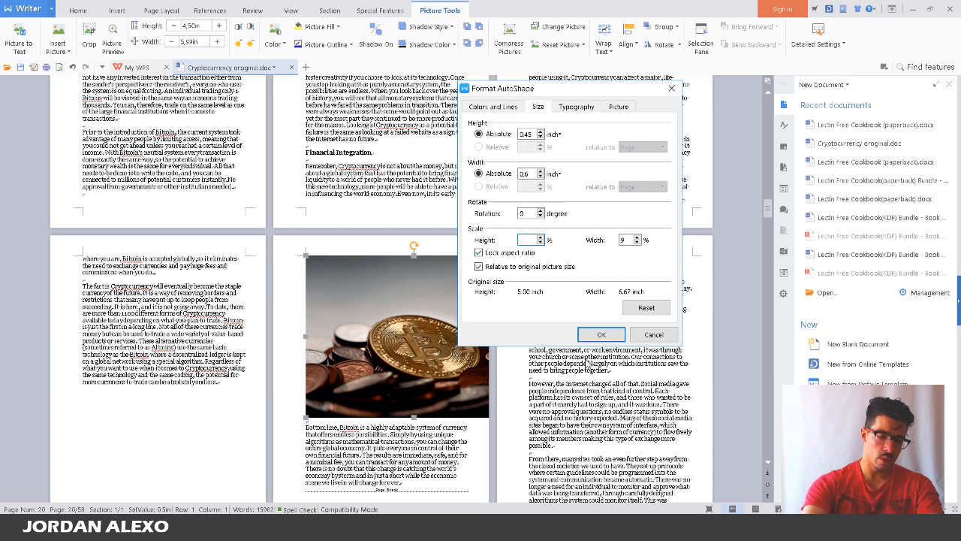
{"action": "type", "text": "60"}
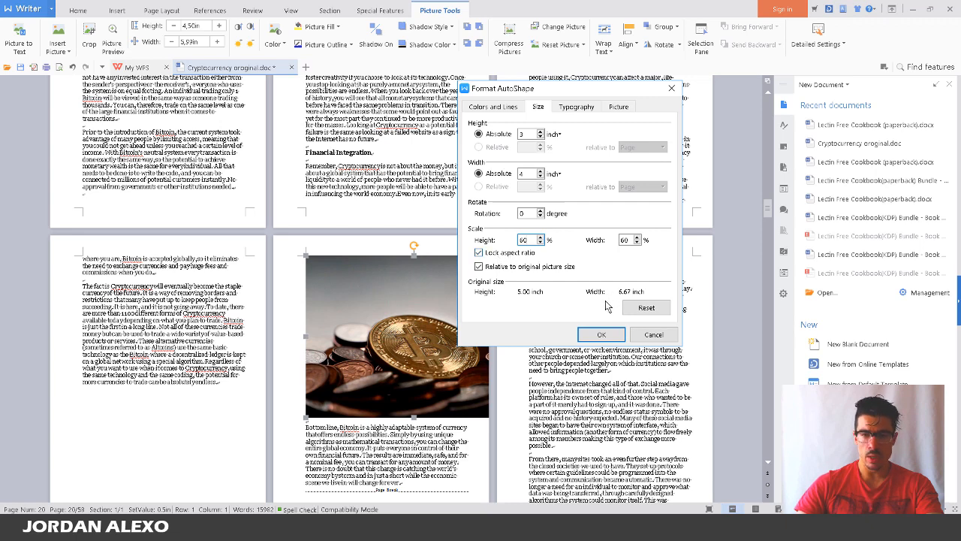
{"action": "left_click", "coordinate": [601, 334]}
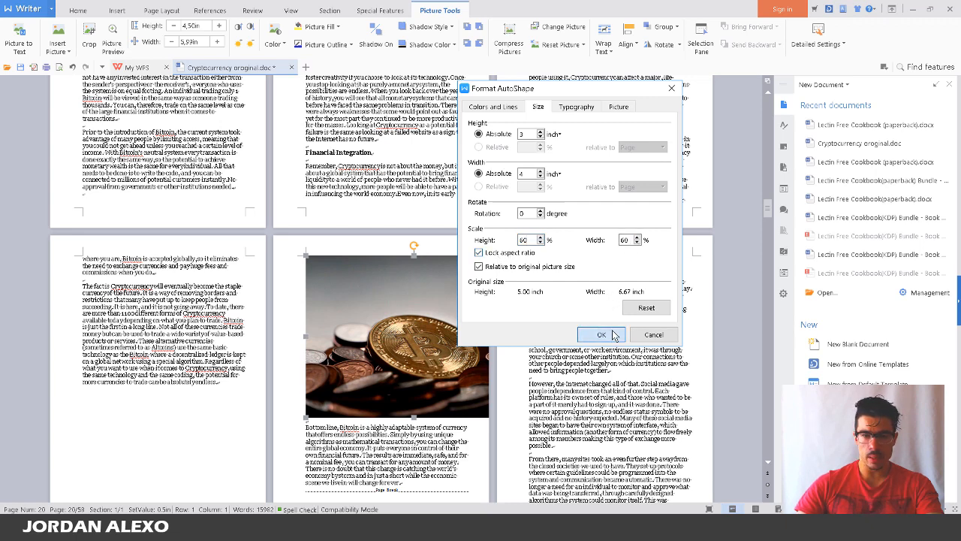
Insert an empty line between the paragraph ending "absolutely endless" and the Bitcoin coin picture
{"action": "scroll", "coordinate": [456, 279], "scroll_direction": "down", "scroll_amount": 3}
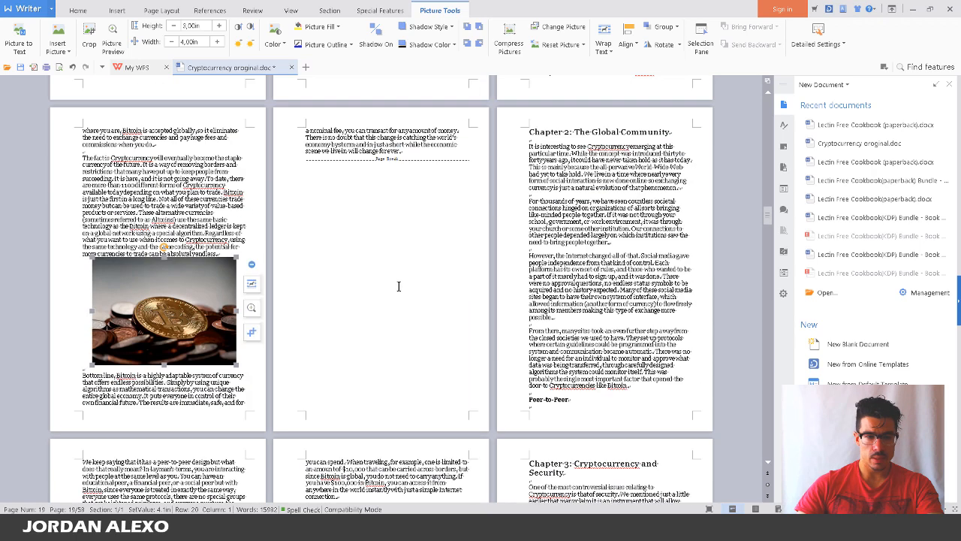
{"action": "left_click", "coordinate": [256, 258]}
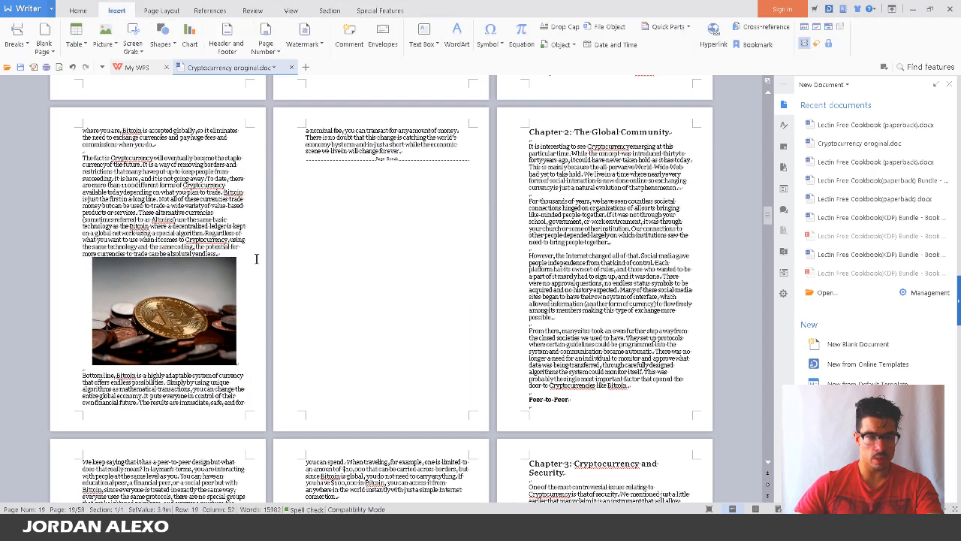
{"action": "key", "text": "Return"}
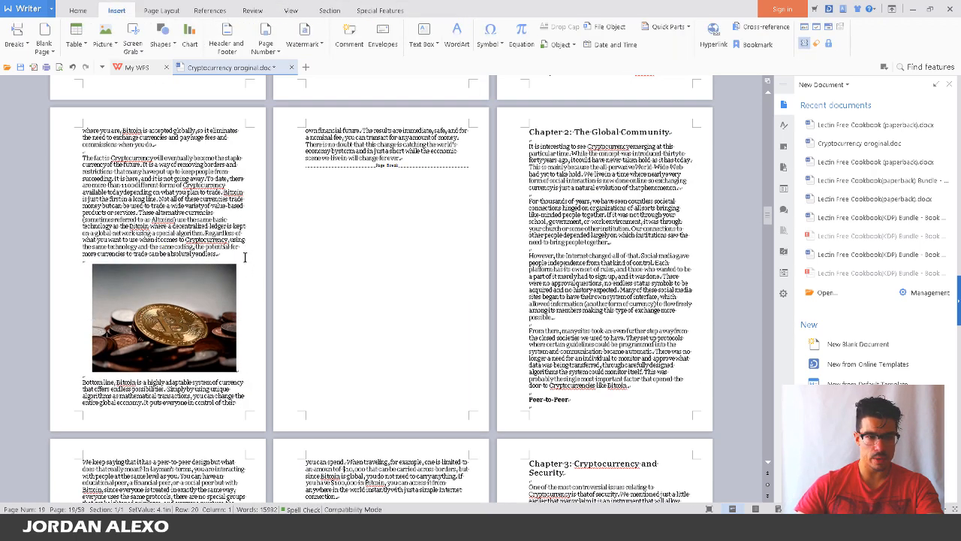
Move the Peer-to-Peer subheading in Chapter 2 onto the next page by adding two empty lines after the paragraph above it
{"action": "scroll", "coordinate": [211, 265], "scroll_direction": "down", "scroll_amount": 1}
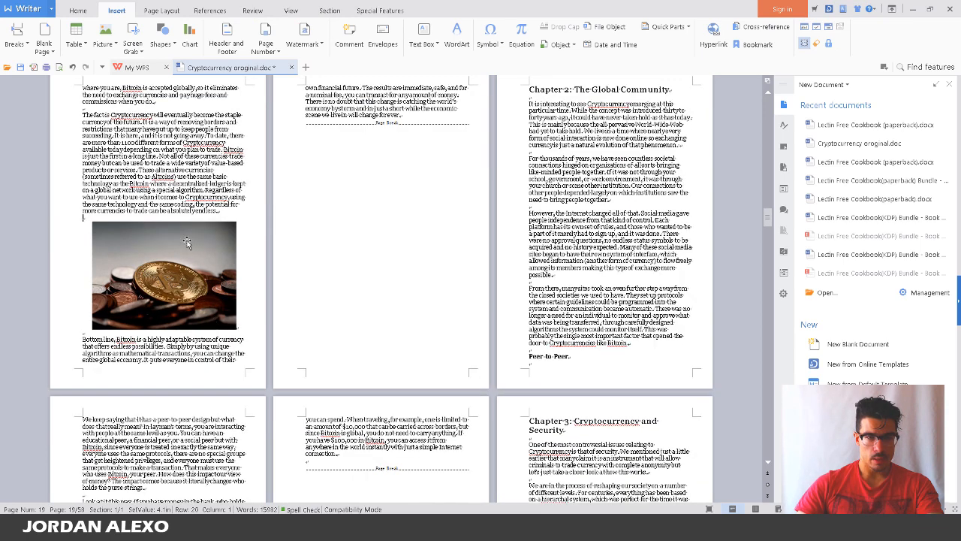
{"action": "scroll", "coordinate": [184, 238], "scroll_direction": "down", "scroll_amount": 1}
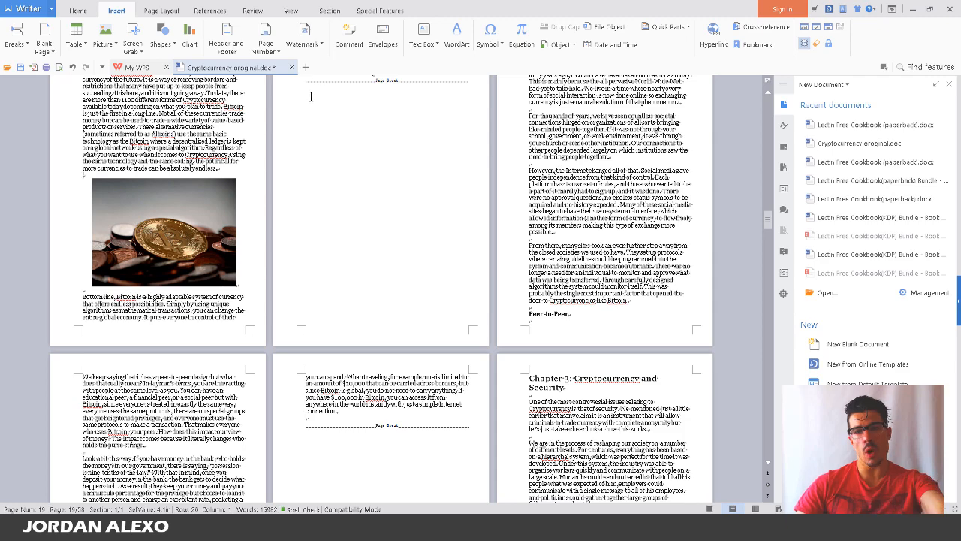
{"action": "scroll", "coordinate": [368, 117], "scroll_direction": "down", "scroll_amount": 3}
{"action": "scroll", "coordinate": [368, 117], "scroll_direction": "down", "scroll_amount": 4}
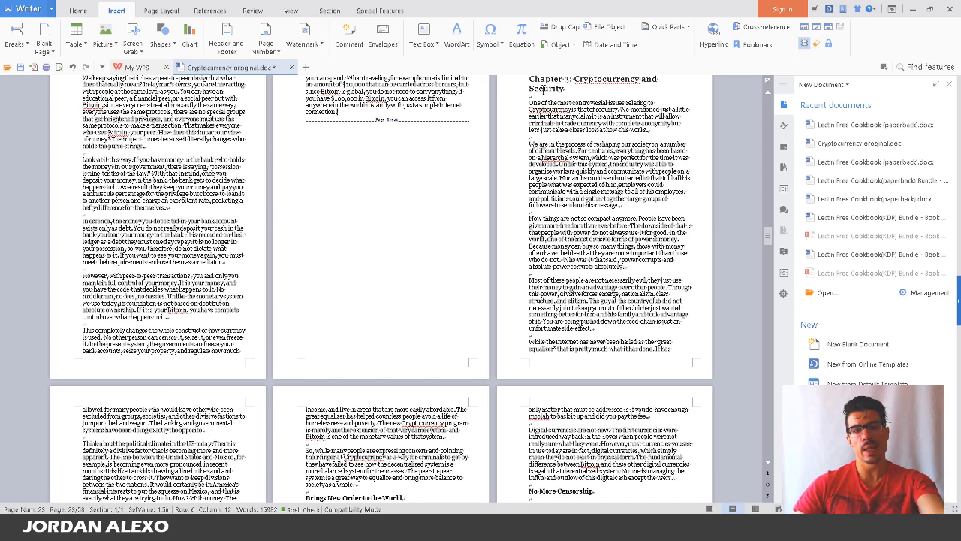
{"action": "scroll", "coordinate": [550, 146], "scroll_direction": "up", "scroll_amount": 10}
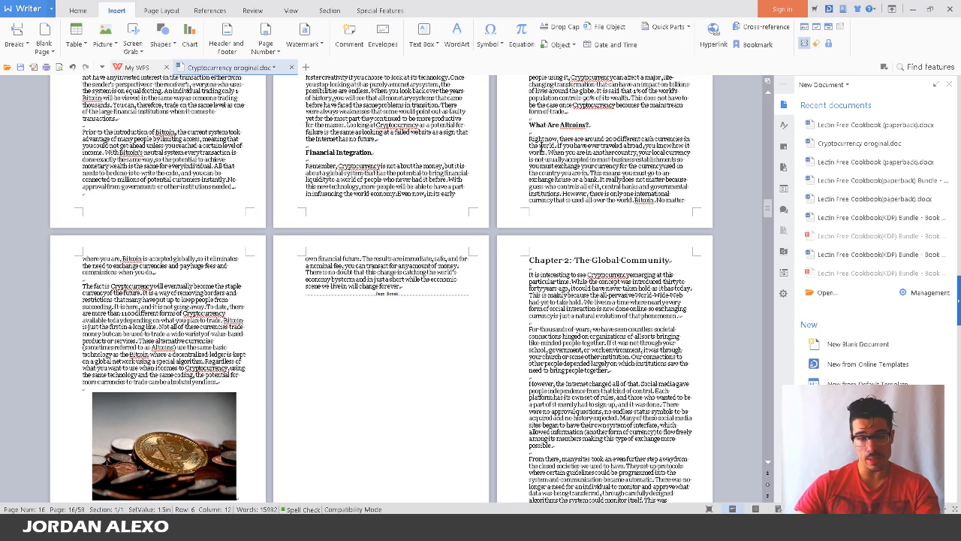
{"action": "scroll", "coordinate": [544, 156], "scroll_direction": "down", "scroll_amount": 6}
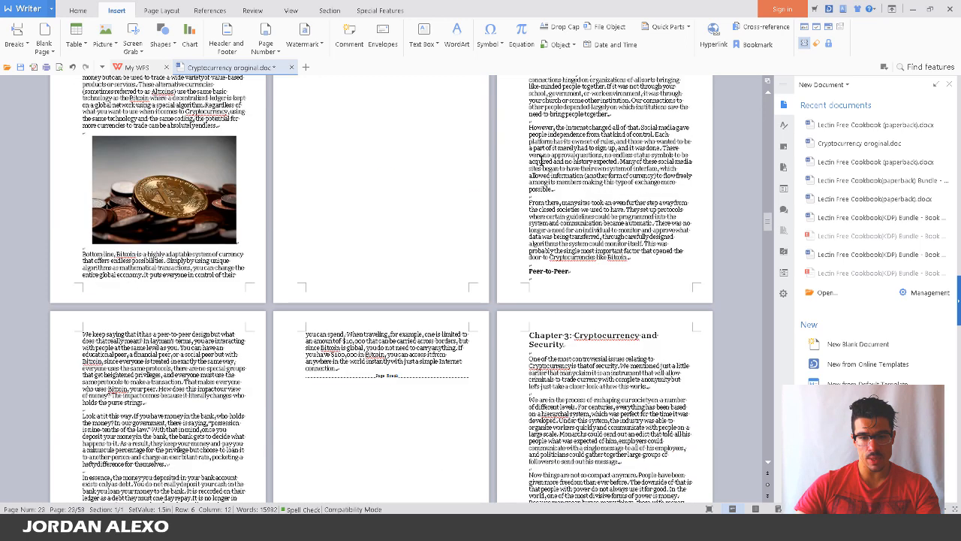
{"action": "left_click", "coordinate": [659, 264]}
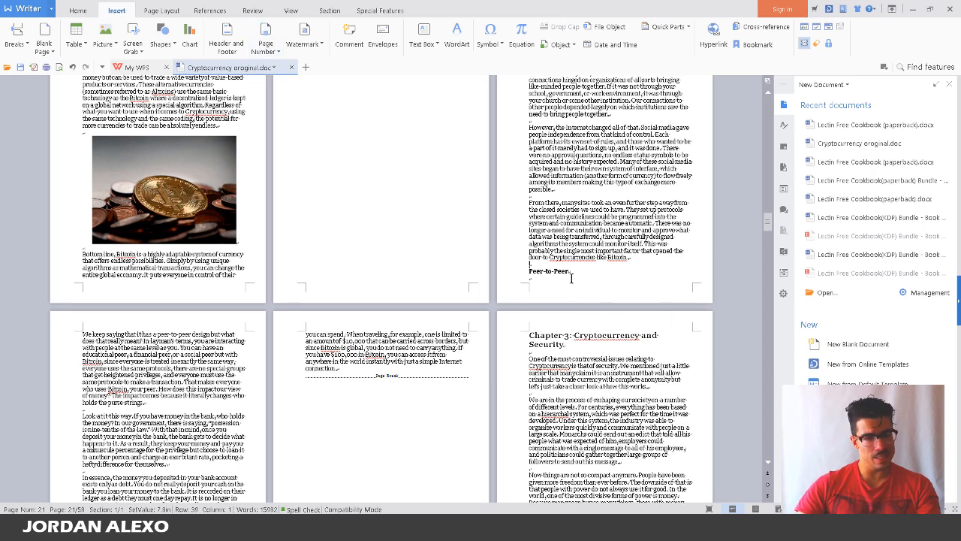
{"action": "left_click", "coordinate": [650, 258]}
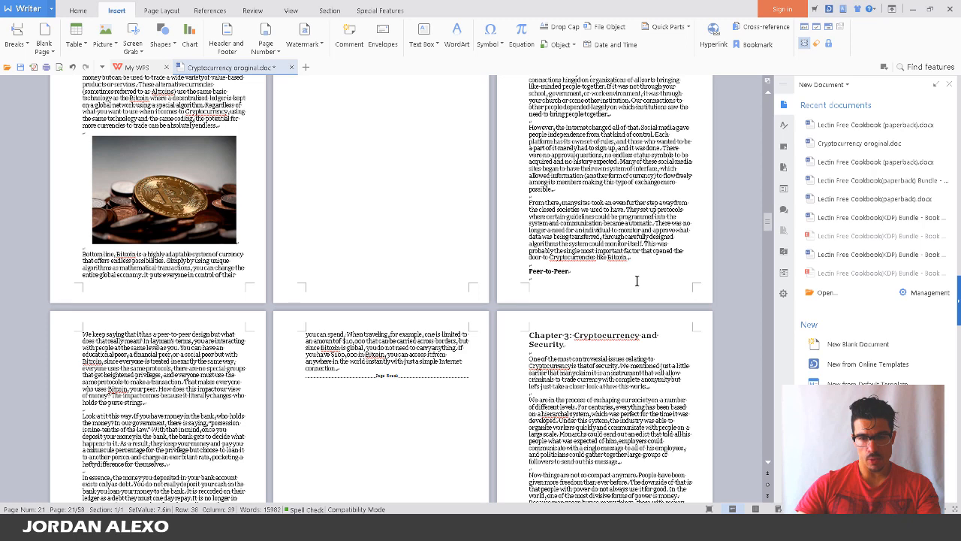
{"action": "scroll", "coordinate": [633, 107], "scroll_direction": "up", "scroll_amount": 3}
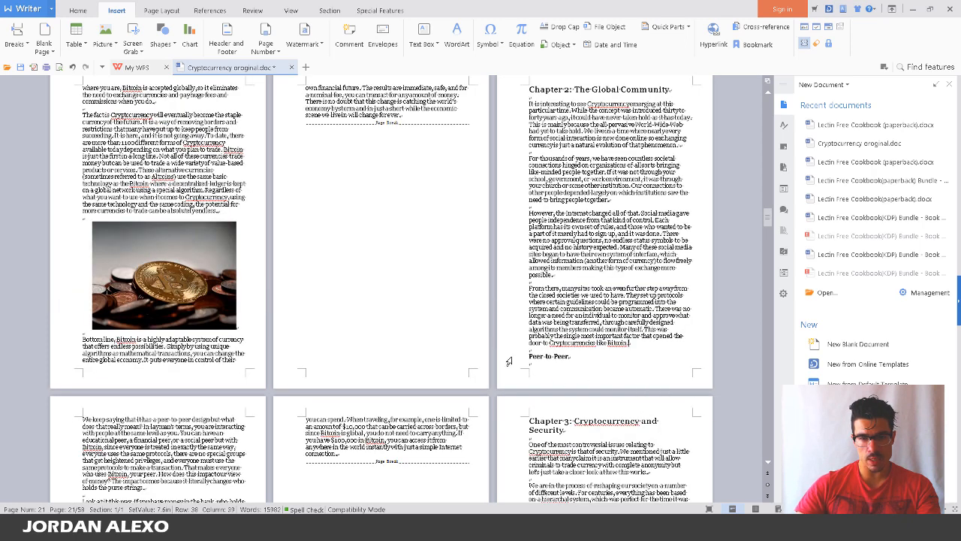
{"action": "key", "text": "Return"}
{"action": "key", "text": "Return"}
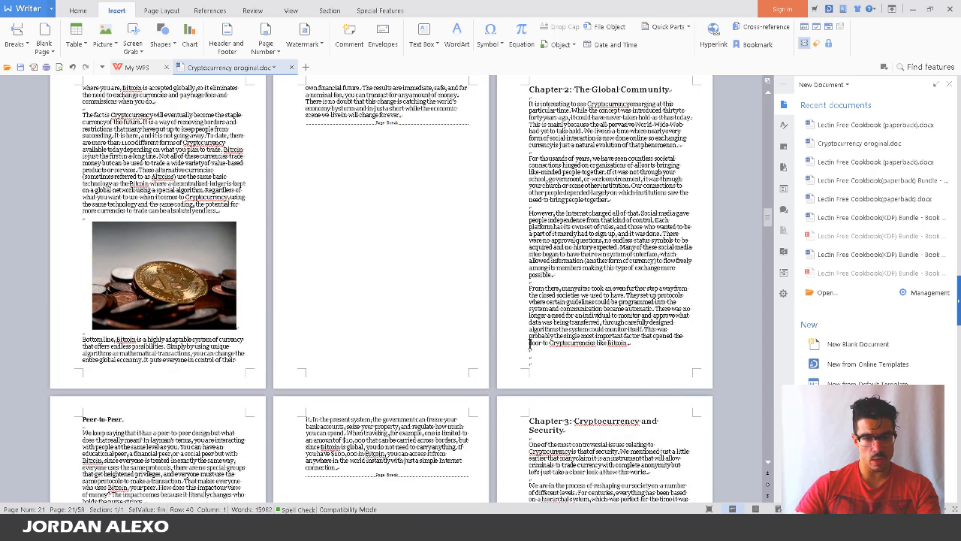
Look through the pages from the Peer-to-Peer section to Chapter 5, examining page breaks and how the headings are placed
{"action": "scroll", "coordinate": [537, 340], "scroll_direction": "down", "scroll_amount": 3}
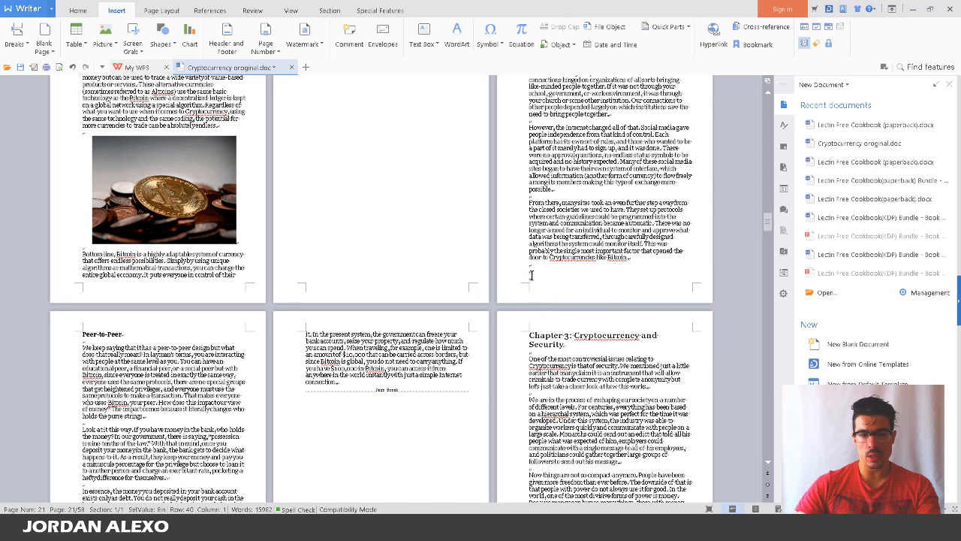
{"action": "scroll", "coordinate": [530, 270], "scroll_direction": "down", "scroll_amount": 5}
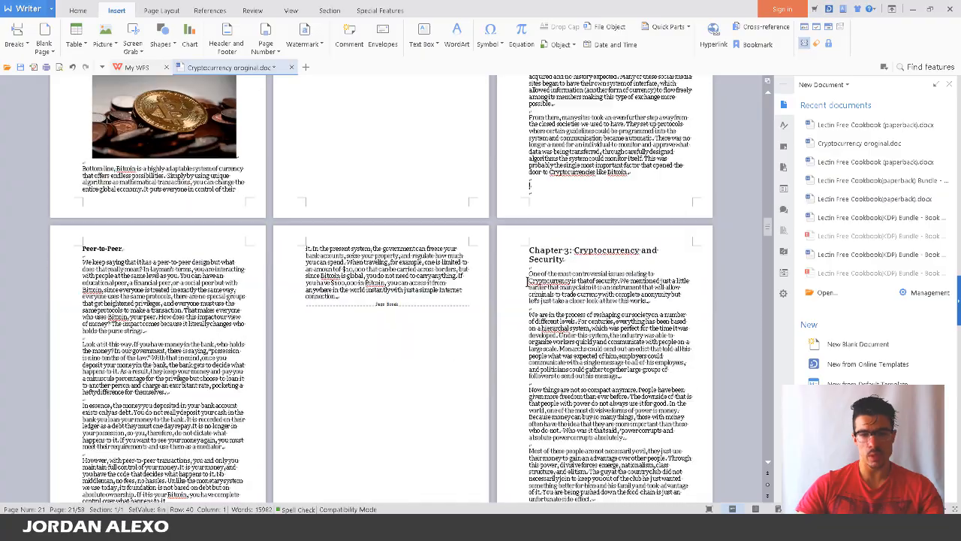
{"action": "scroll", "coordinate": [527, 280], "scroll_direction": "down", "scroll_amount": 1}
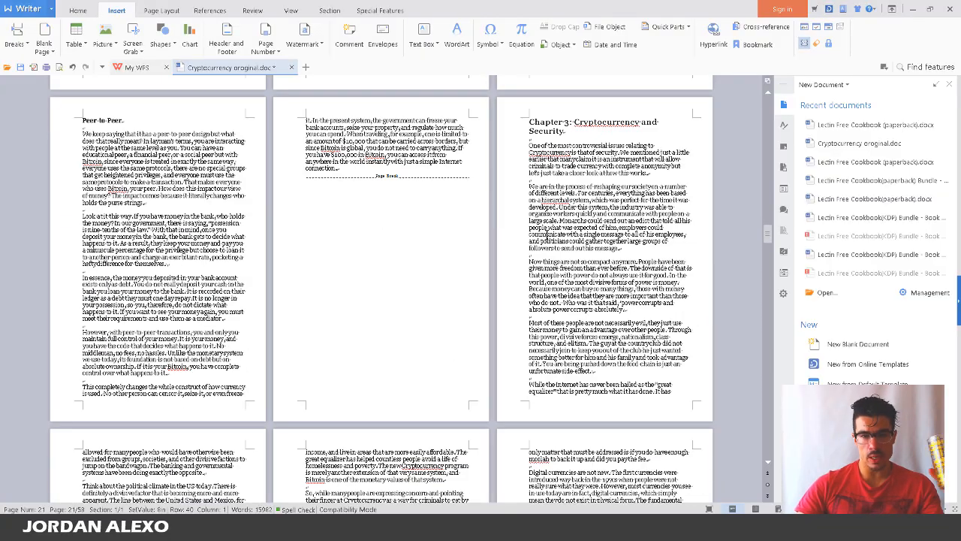
{"action": "scroll", "coordinate": [517, 392], "scroll_direction": "down", "scroll_amount": 15}
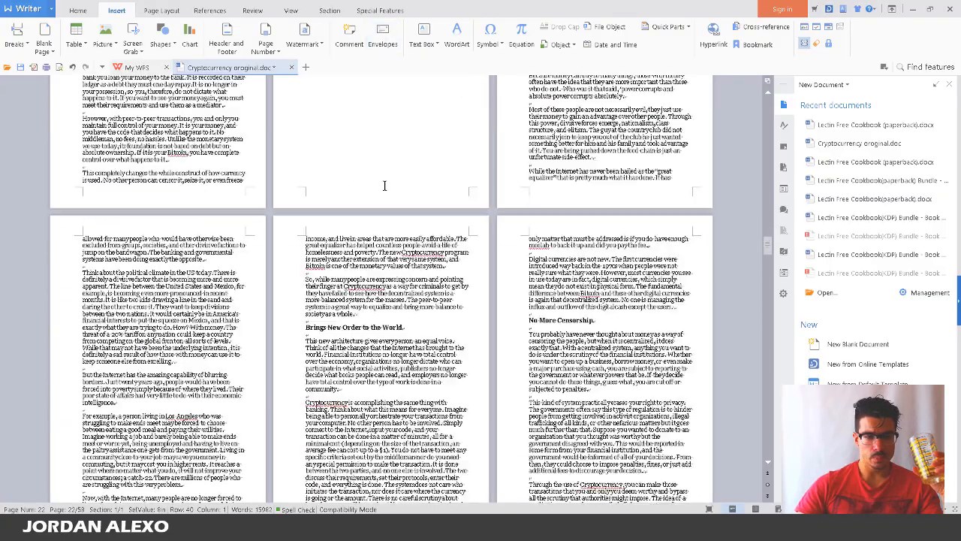
{"action": "scroll", "coordinate": [385, 172], "scroll_direction": "down", "scroll_amount": 4}
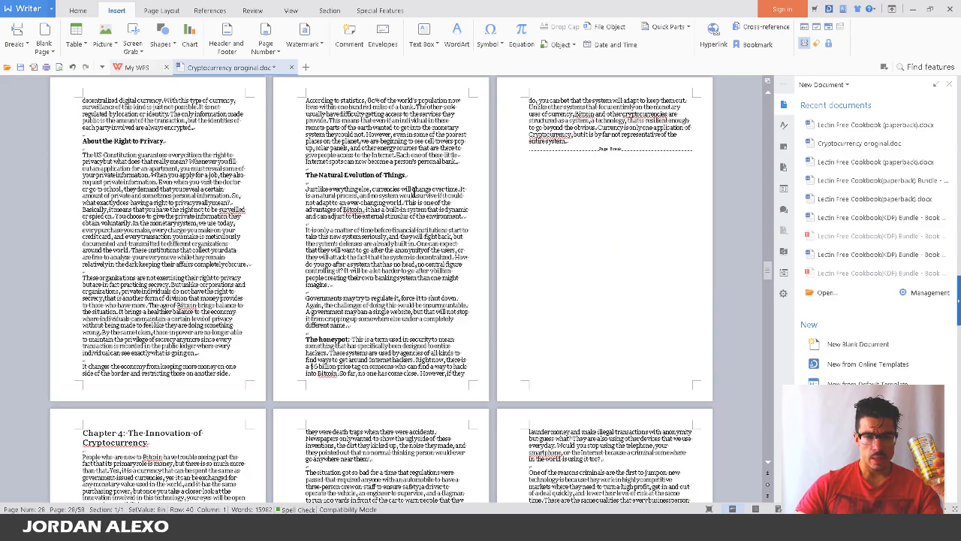
{"action": "scroll", "coordinate": [320, 174], "scroll_direction": "up", "scroll_amount": 1}
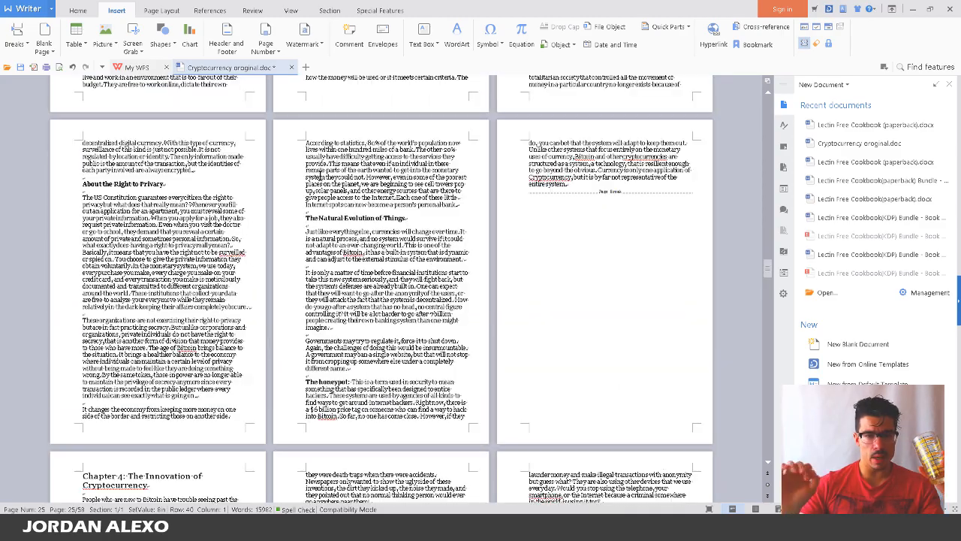
{"action": "scroll", "coordinate": [320, 175], "scroll_direction": "down", "scroll_amount": 3}
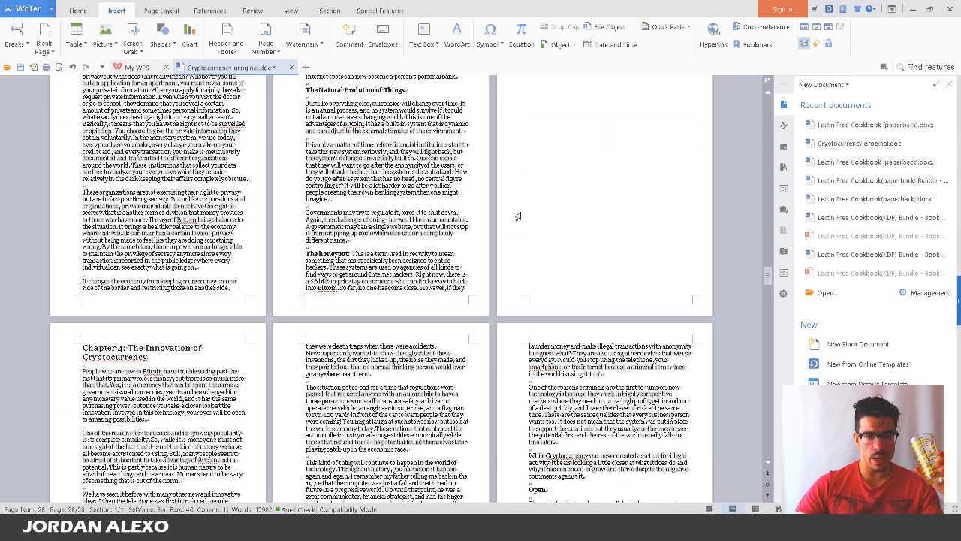
{"action": "scroll", "coordinate": [517, 217], "scroll_direction": "down", "scroll_amount": 13}
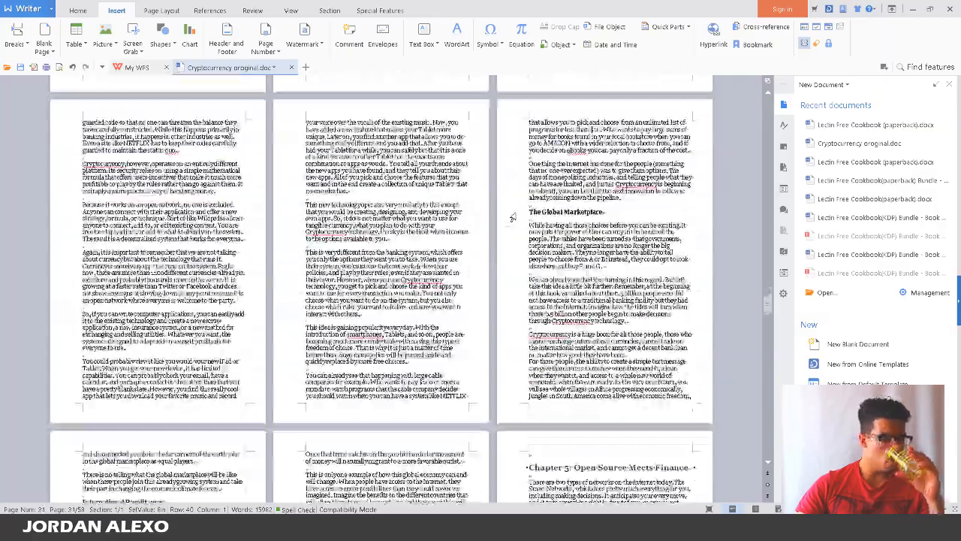
{"action": "scroll", "coordinate": [512, 217], "scroll_direction": "down", "scroll_amount": 8}
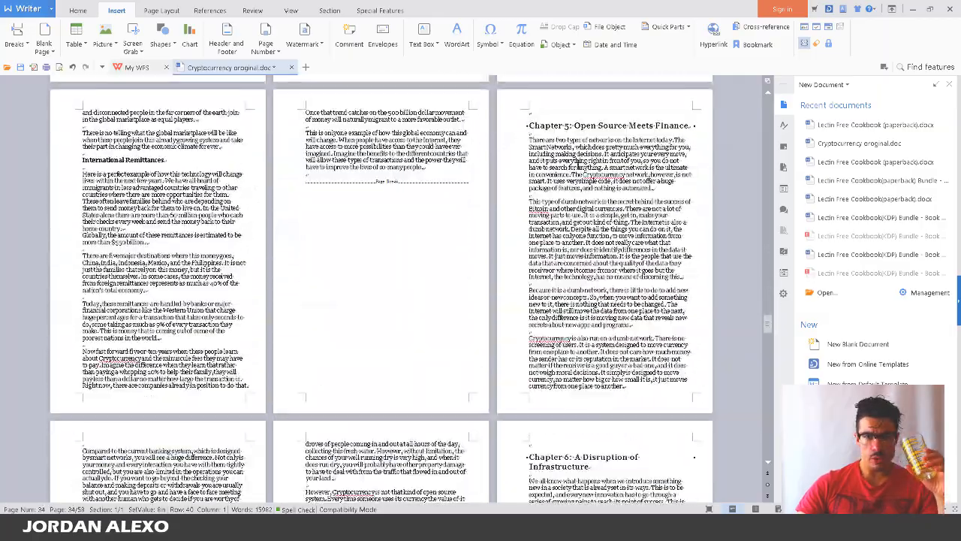
Remove the empty line above the Chapter 5 title and apply the Heading 1 style to the title
{"action": "left_click", "coordinate": [585, 116]}
{"action": "key", "text": "ctrl+shift+n"}
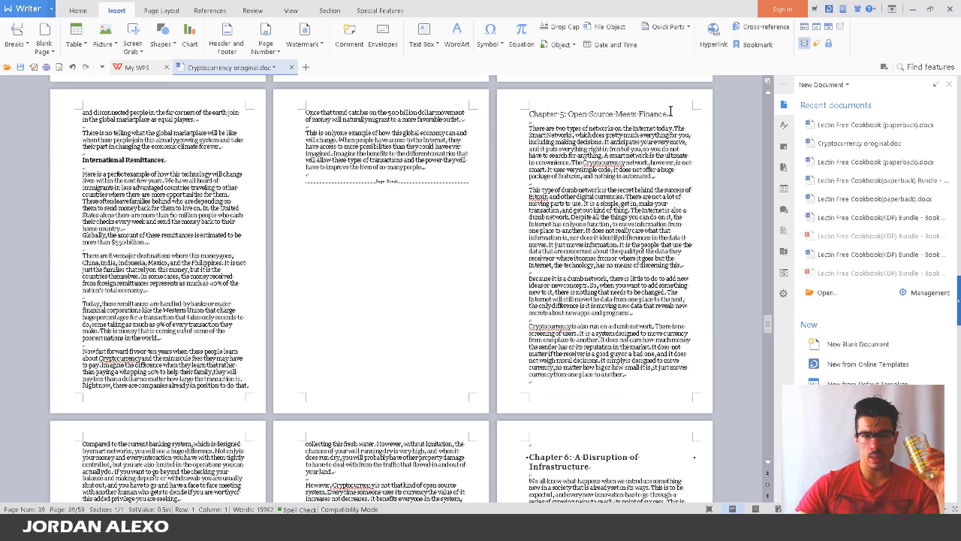
{"action": "left_click_drag", "start_coordinate": [671, 111], "coordinate": [530, 114]}
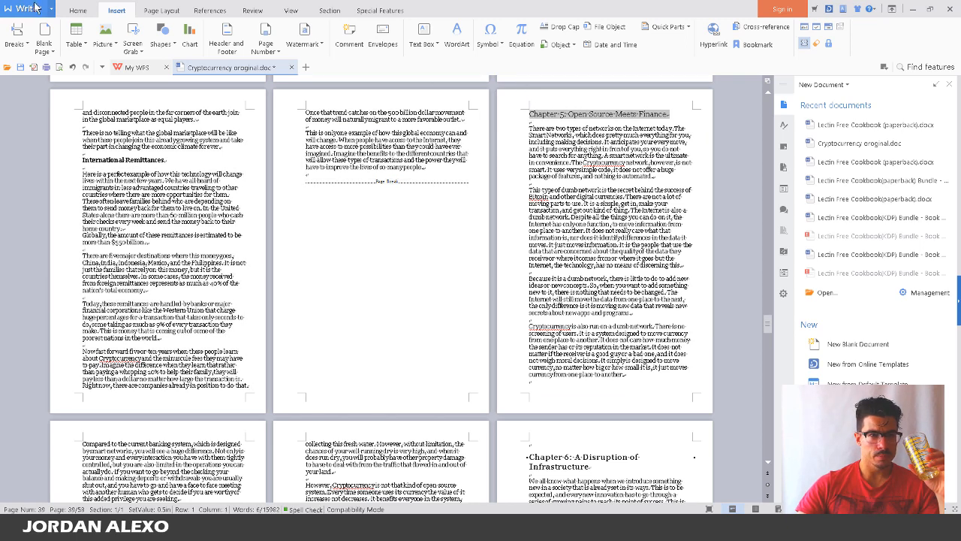
{"action": "left_click", "coordinate": [80, 10]}
{"action": "left_click", "coordinate": [464, 33]}
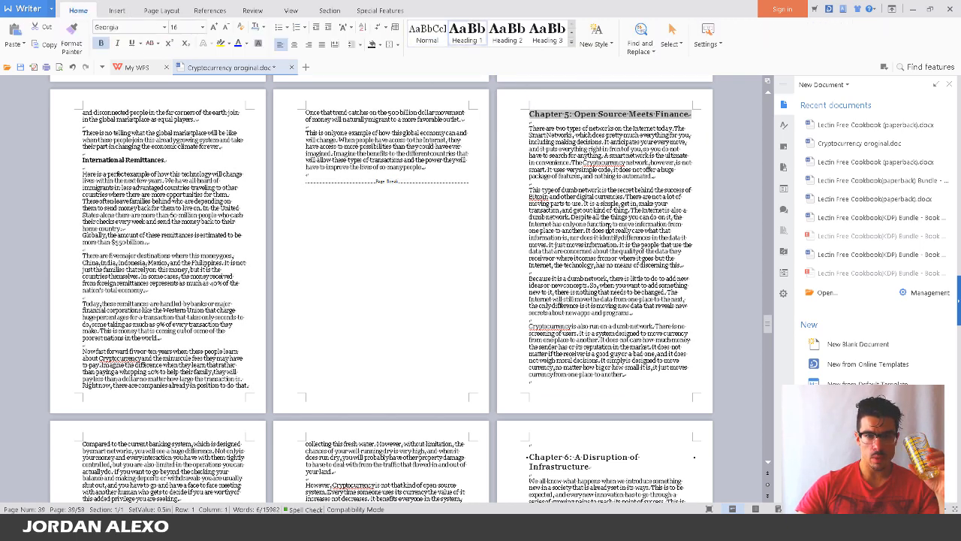
{"action": "left_click", "coordinate": [608, 243]}
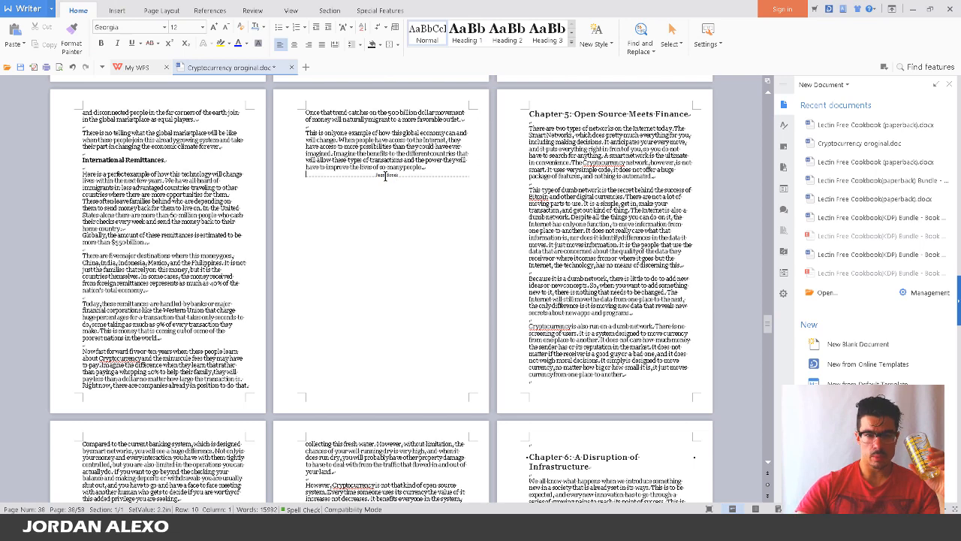
Delete the empty line above the Chapter 6 title and reapply the Heading 1 style to the whole title
{"action": "scroll", "coordinate": [417, 234], "scroll_direction": "down", "scroll_amount": 3}
{"action": "left_click", "coordinate": [580, 315]}
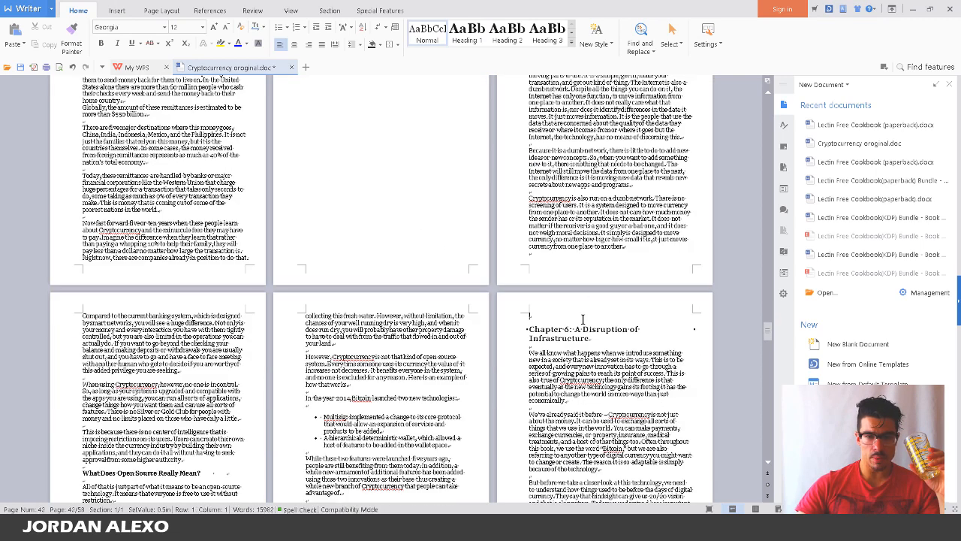
{"action": "key", "text": "Delete"}
{"action": "left_click_drag", "start_coordinate": [681, 316], "coordinate": [535, 316]}
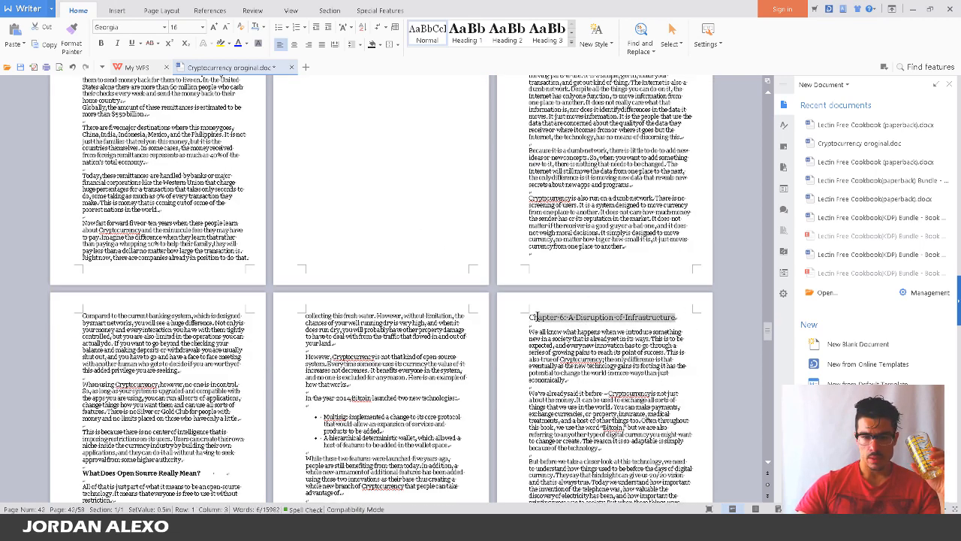
{"action": "left_click", "coordinate": [680, 317]}
{"action": "left_click_drag", "start_coordinate": [679, 316], "coordinate": [525, 318]}
{"action": "left_click", "coordinate": [467, 33]}
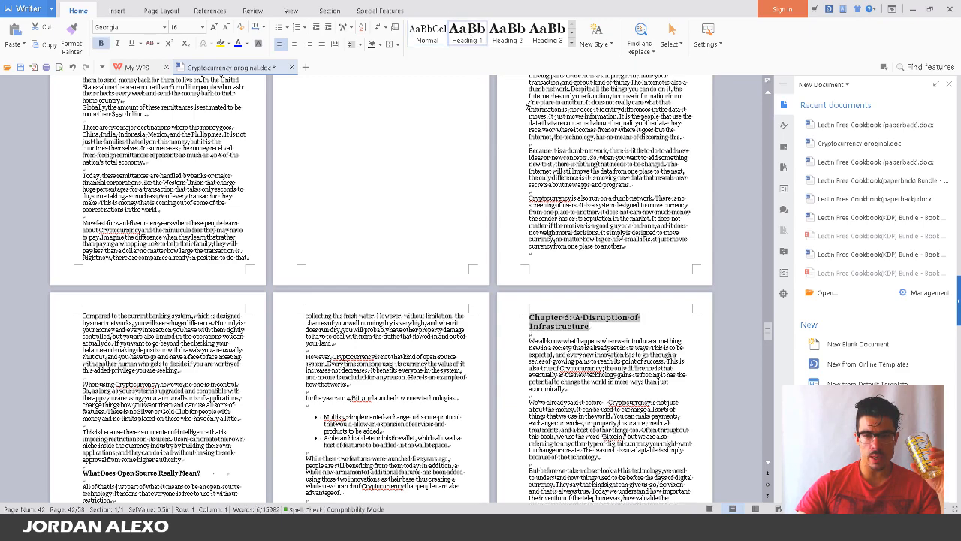
Delete the empty lines above The Challenges subheading in Chapter 6 and above the Chapter 7 title
{"action": "scroll", "coordinate": [589, 260], "scroll_direction": "down", "scroll_amount": 5}
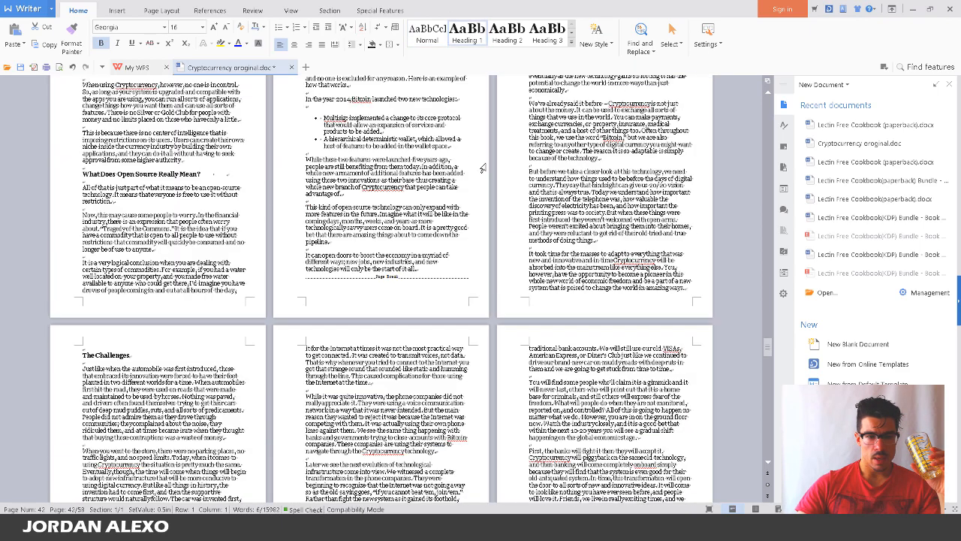
{"action": "left_click", "coordinate": [202, 345]}
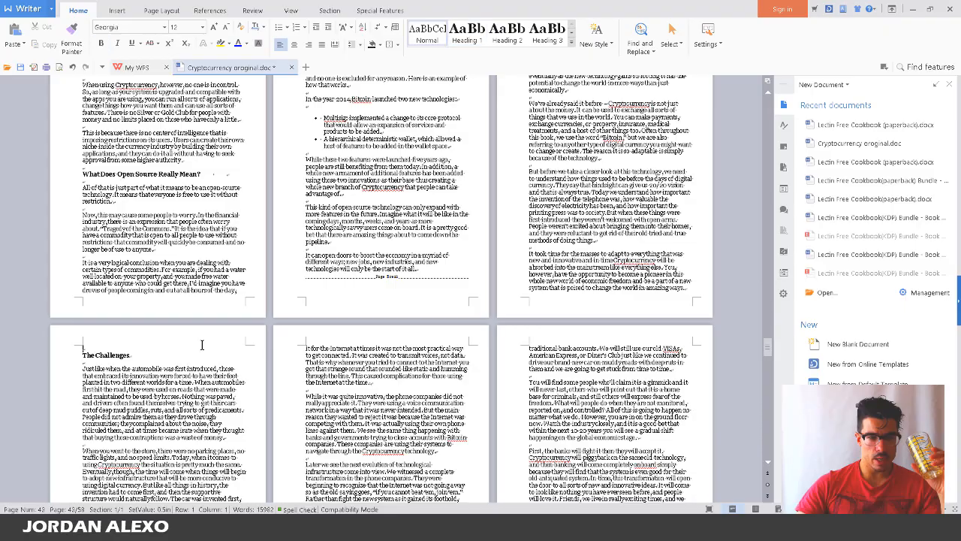
{"action": "scroll", "coordinate": [419, 179], "scroll_direction": "down", "scroll_amount": 5}
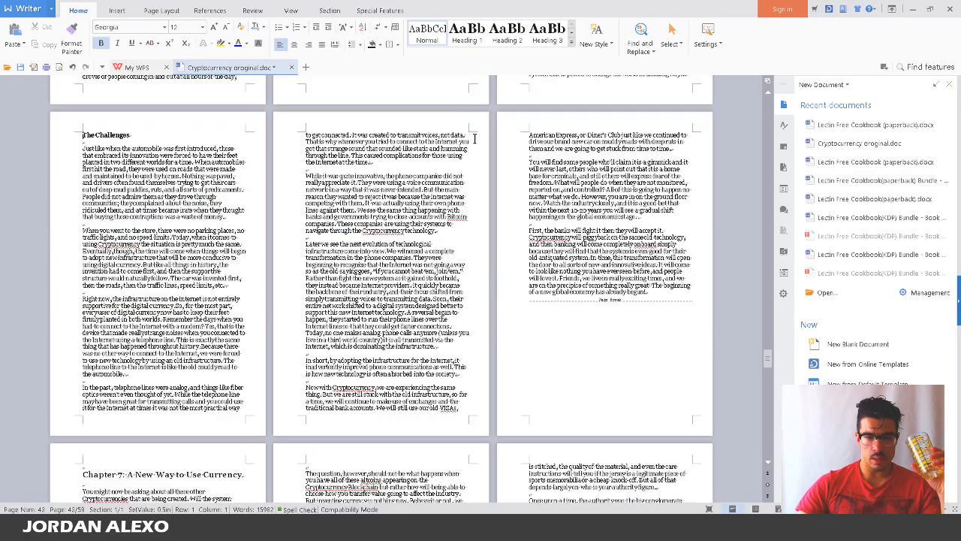
{"action": "scroll", "coordinate": [596, 469], "scroll_direction": "down", "scroll_amount": 5}
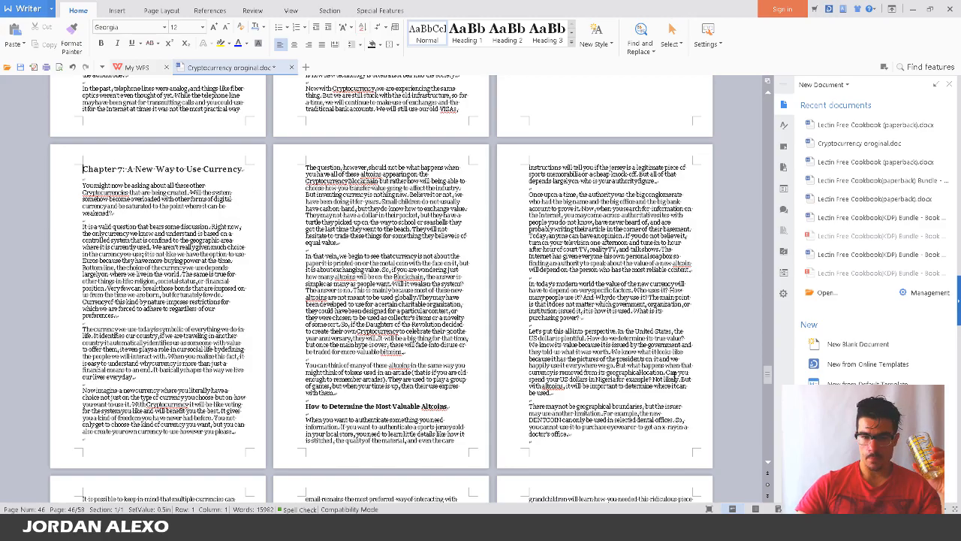
Delete the empty line above the Conclusion title so it starts at the top of its page
{"action": "scroll", "coordinate": [603, 303], "scroll_direction": "down", "scroll_amount": 7}
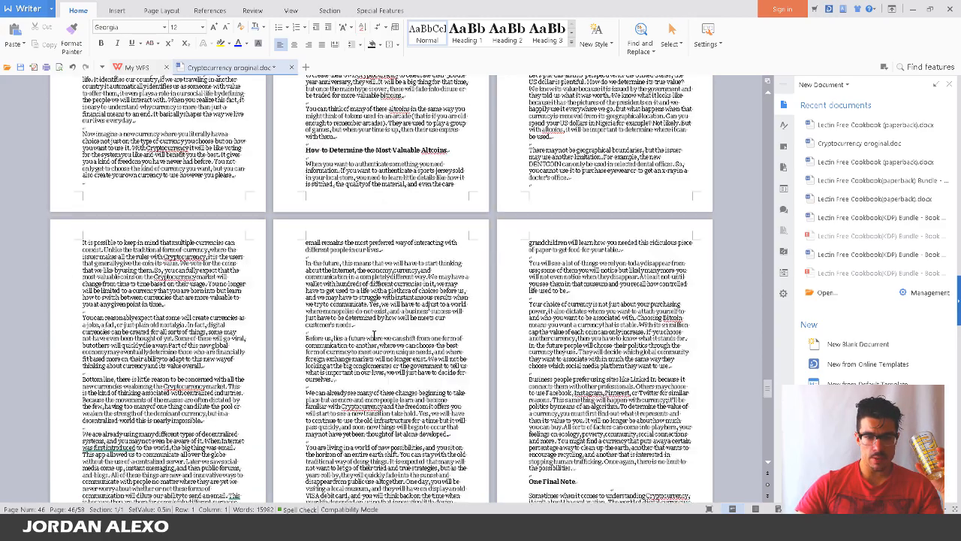
{"action": "scroll", "coordinate": [359, 255], "scroll_direction": "down", "scroll_amount": 3}
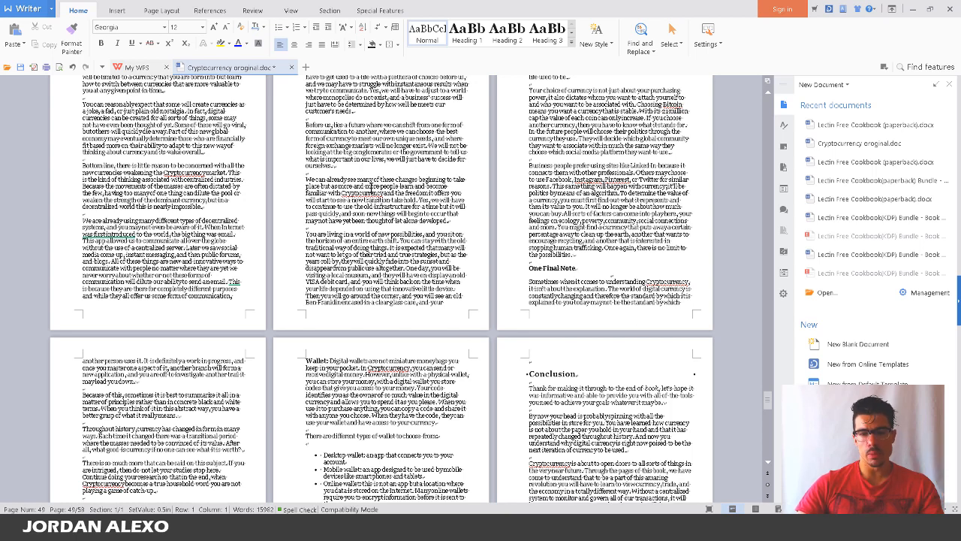
{"action": "left_click", "coordinate": [587, 264]}
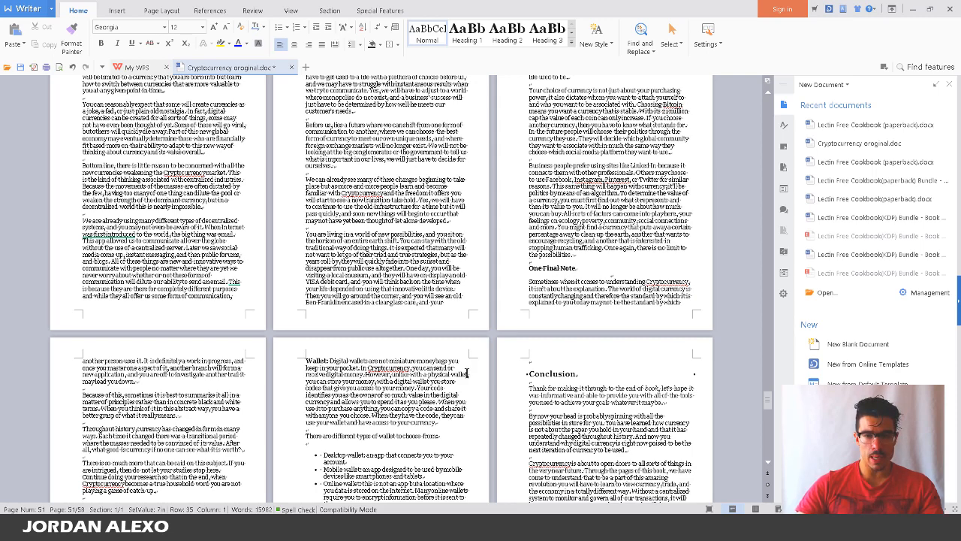
{"action": "scroll", "coordinate": [466, 373], "scroll_direction": "down", "scroll_amount": 3}
{"action": "scroll", "coordinate": [467, 369], "scroll_direction": "down", "scroll_amount": 3}
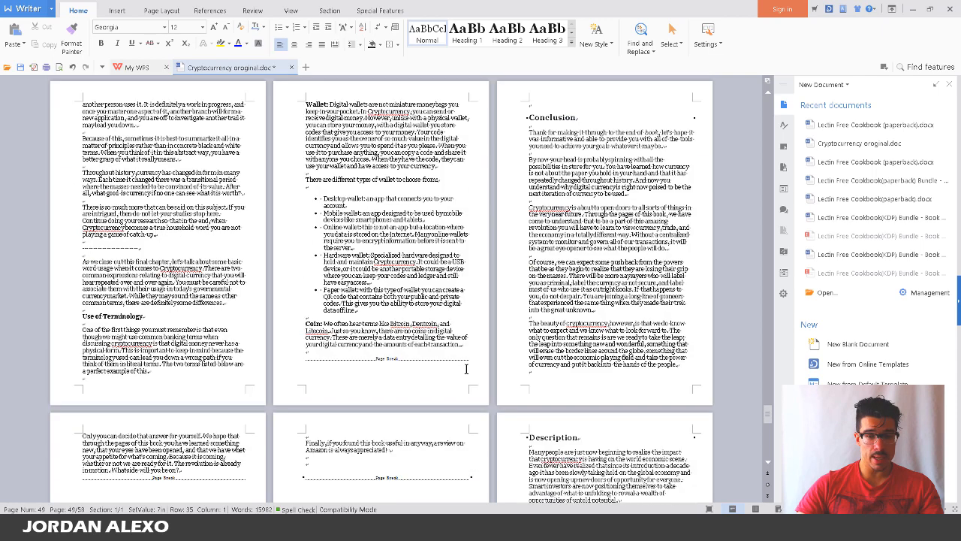
{"action": "left_click", "coordinate": [637, 102]}
{"action": "key", "text": "Delete"}
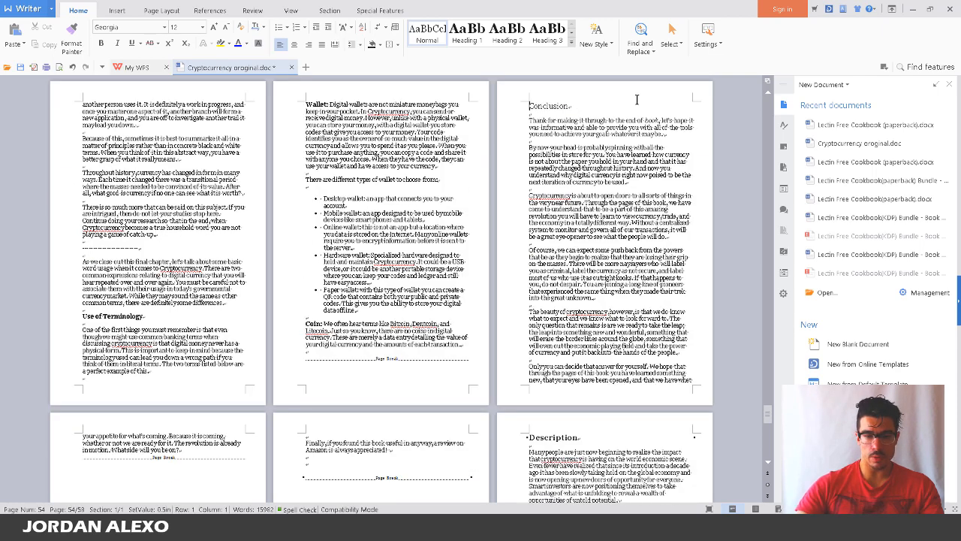
Apply the Heading 1 style to the Conclusion title
{"action": "scroll", "coordinate": [616, 120], "scroll_direction": "up", "scroll_amount": 3}
{"action": "left_click_drag", "start_coordinate": [605, 235], "coordinate": [440, 221]}
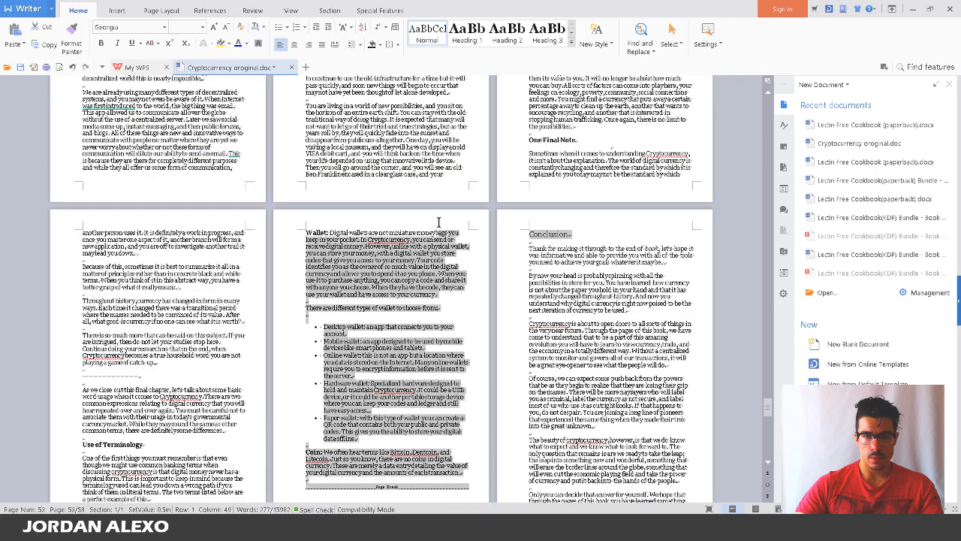
{"action": "left_click_drag", "start_coordinate": [592, 236], "coordinate": [528, 234]}
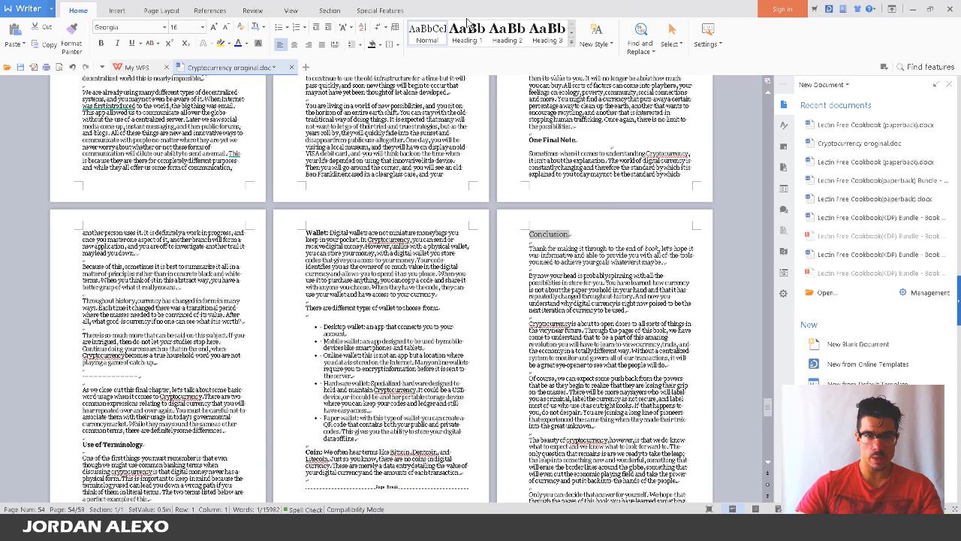
{"action": "key", "text": "ctrl+b"}
{"action": "left_click", "coordinate": [685, 277]}
{"action": "scroll", "coordinate": [685, 286], "scroll_direction": "down", "scroll_amount": 3}
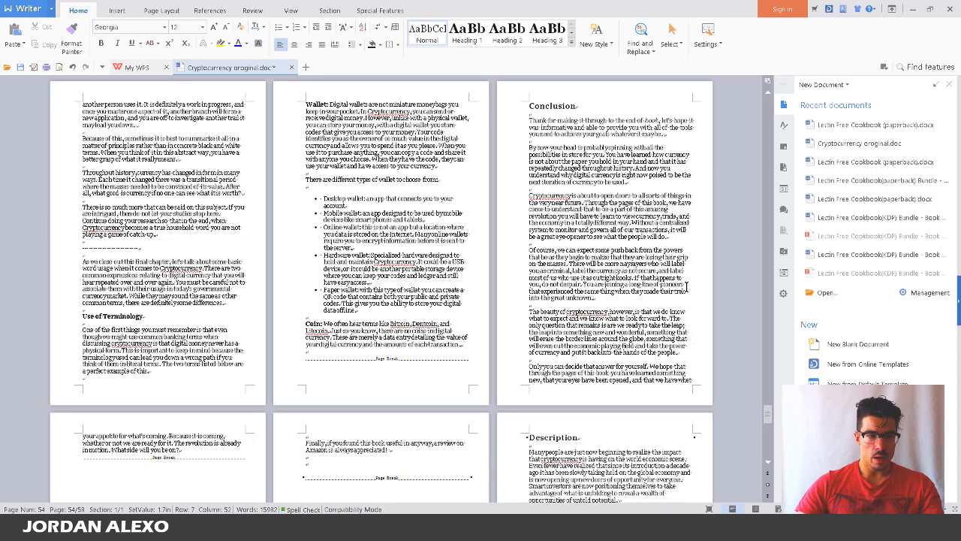
Remove the extra blank space after the Amazon review sentence on the page before the Description
{"action": "scroll", "coordinate": [451, 391], "scroll_direction": "down", "scroll_amount": 4}
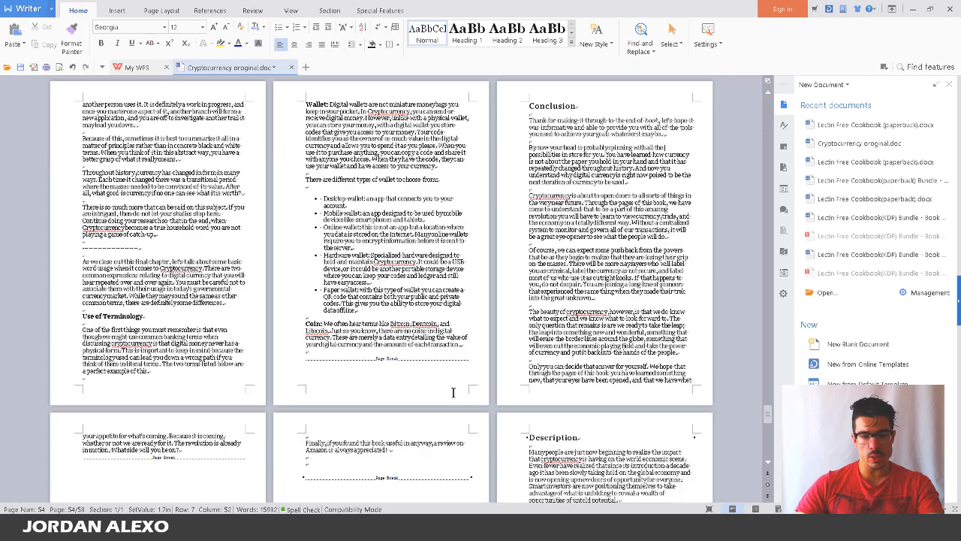
{"action": "left_click", "coordinate": [446, 287]}
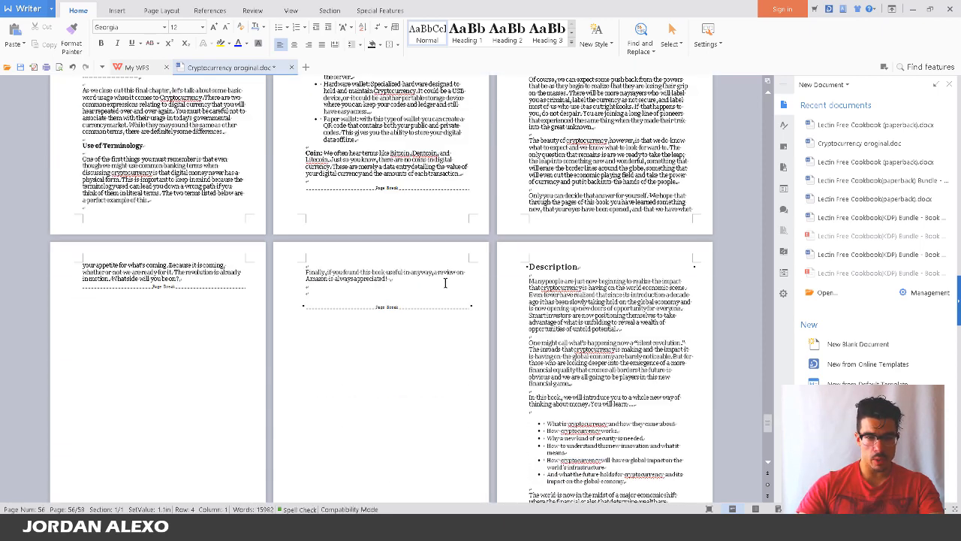
{"action": "left_click", "coordinate": [445, 283]}
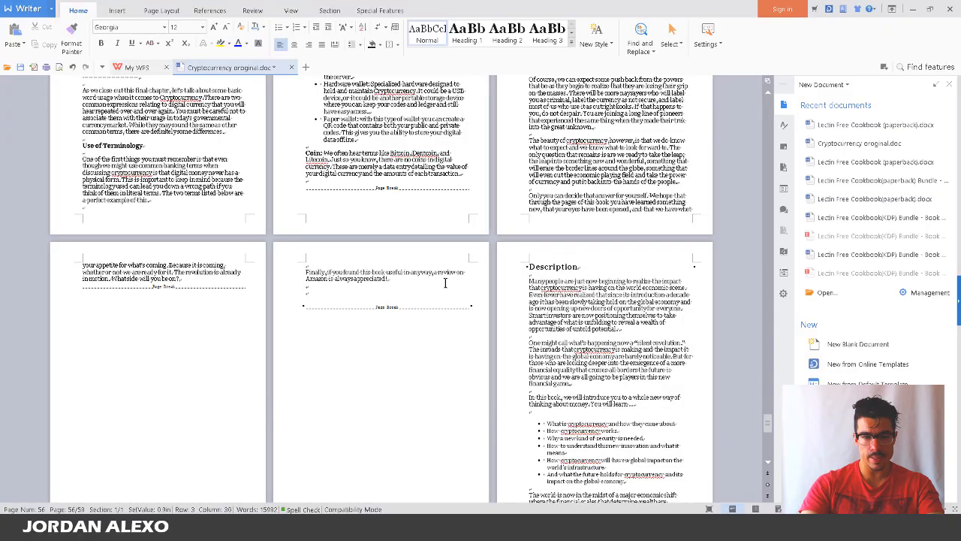
{"action": "key", "text": "Delete"}
{"action": "key", "text": "Delete"}
Go back to the beginning and examine the front matter from the title page to Chapter 1, checking blank pages and page breaks
{"action": "scroll", "coordinate": [434, 254], "scroll_direction": "up", "scroll_amount": 3}
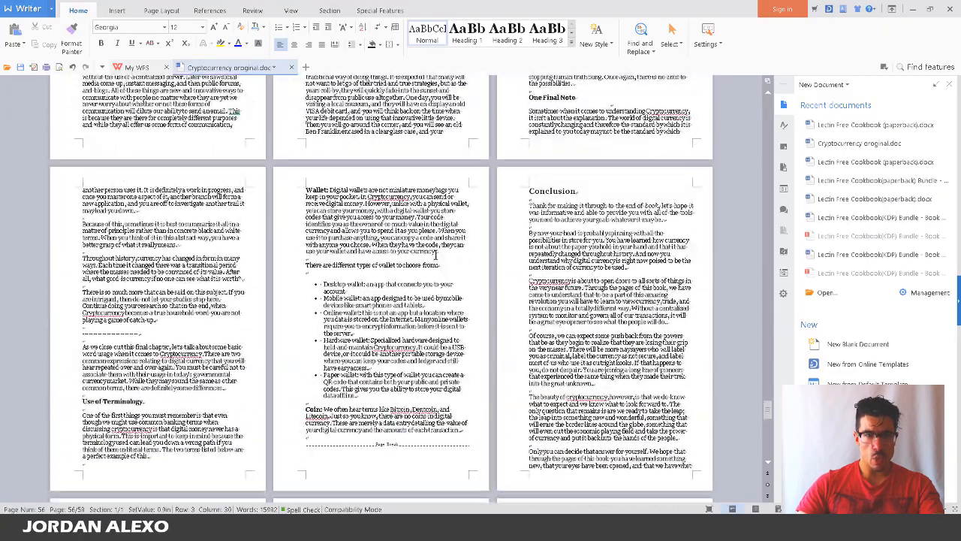
{"action": "left_click_drag", "start_coordinate": [768, 410], "coordinate": [769, 143]}
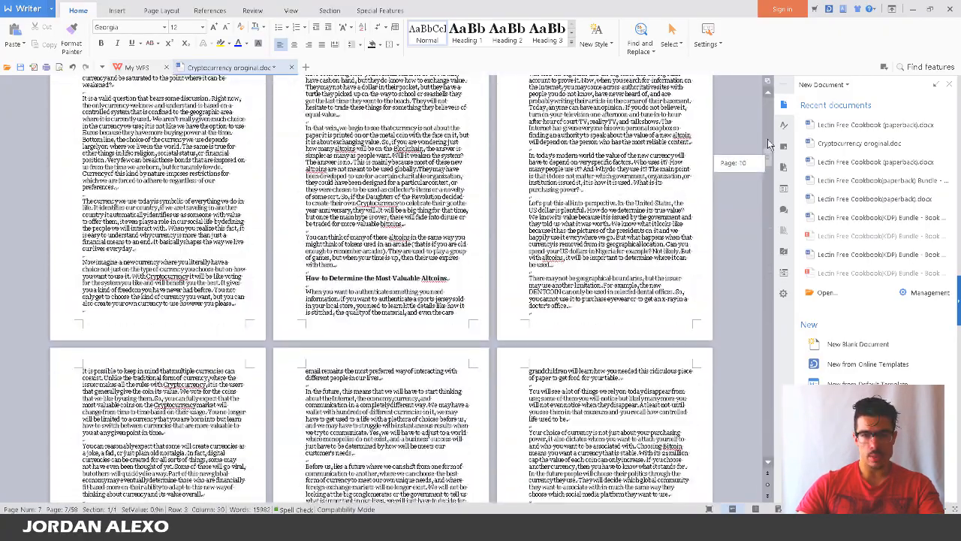
{"action": "scroll", "coordinate": [683, 218], "scroll_direction": "up", "scroll_amount": 15}
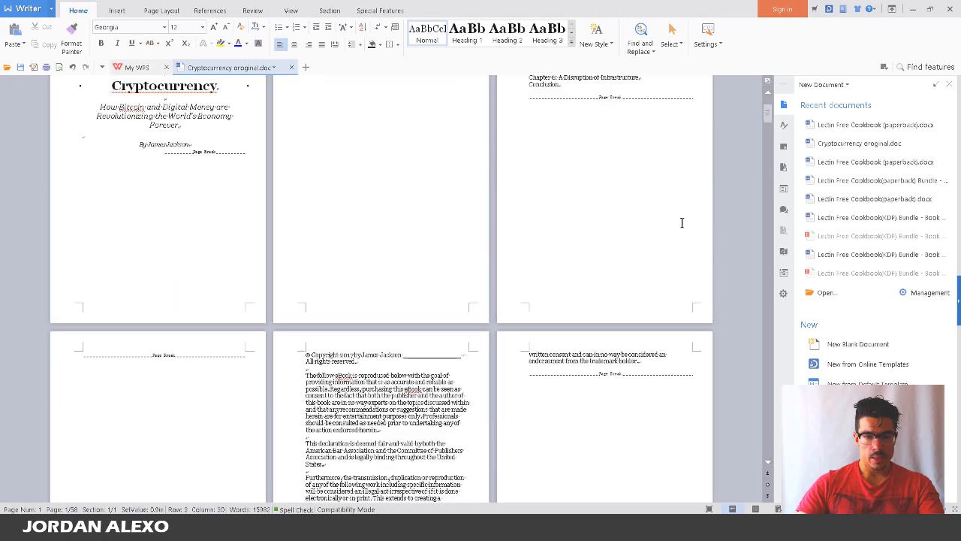
{"action": "scroll", "coordinate": [682, 223], "scroll_direction": "down", "scroll_amount": 6}
{"action": "scroll", "coordinate": [655, 244], "scroll_direction": "up", "scroll_amount": 4}
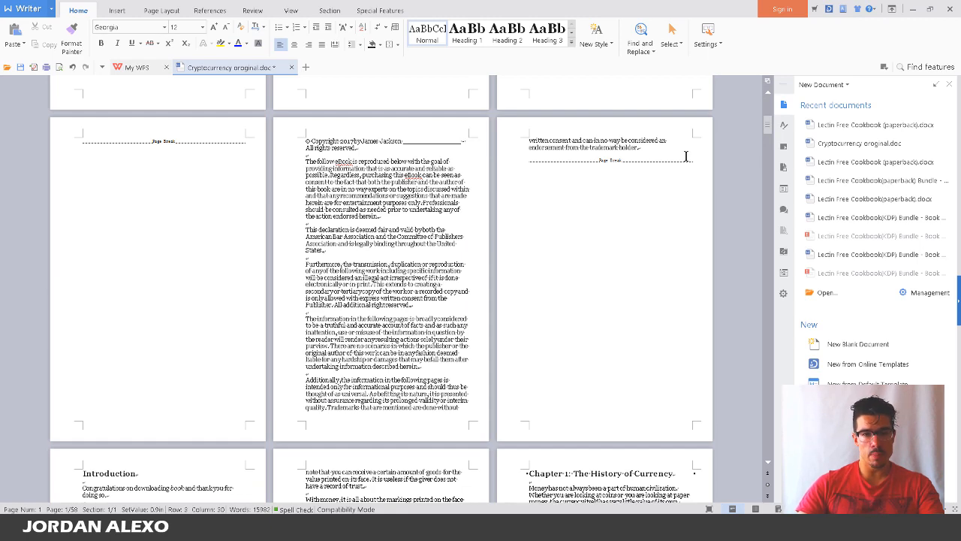
{"action": "scroll", "coordinate": [686, 156], "scroll_direction": "up", "scroll_amount": 4}
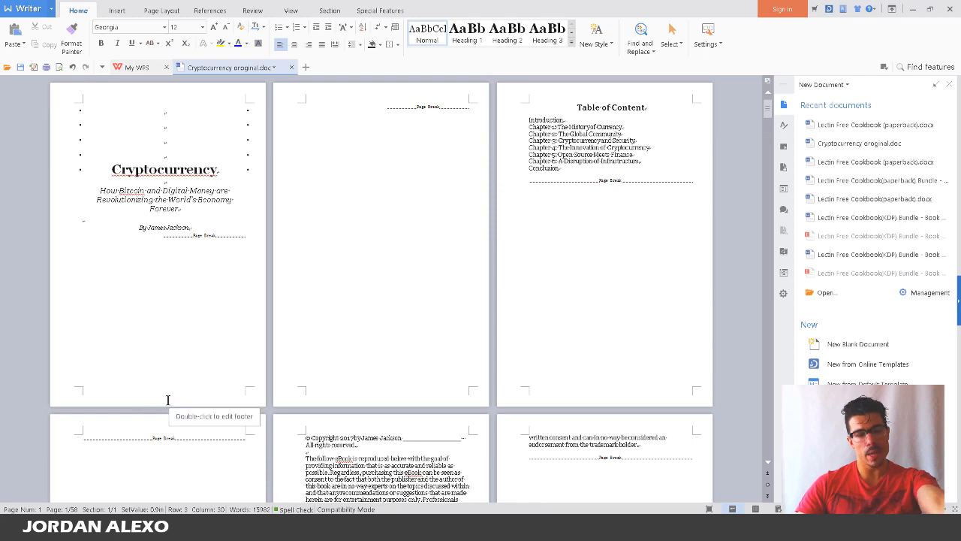
{"action": "scroll", "coordinate": [200, 356], "scroll_direction": "down", "scroll_amount": 1}
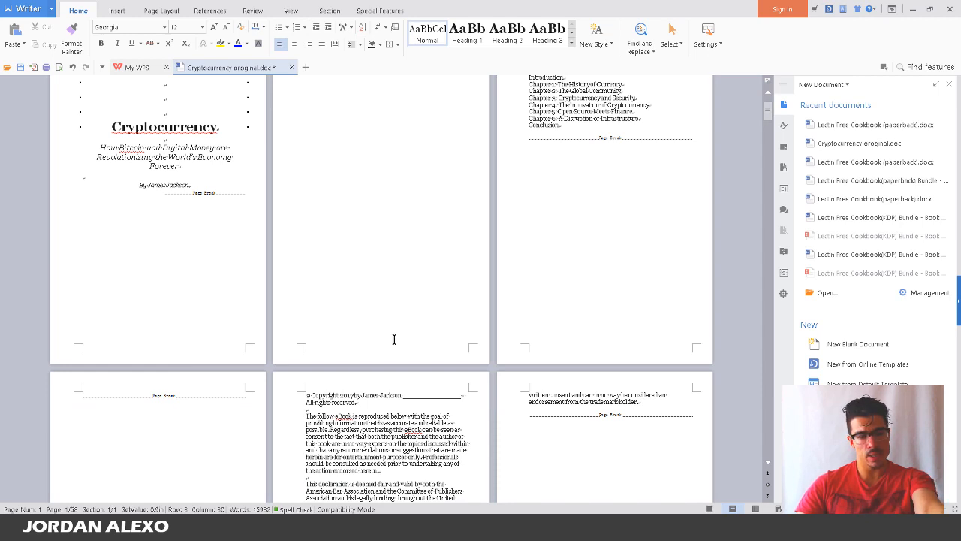
{"action": "scroll", "coordinate": [394, 349], "scroll_direction": "down", "scroll_amount": 10}
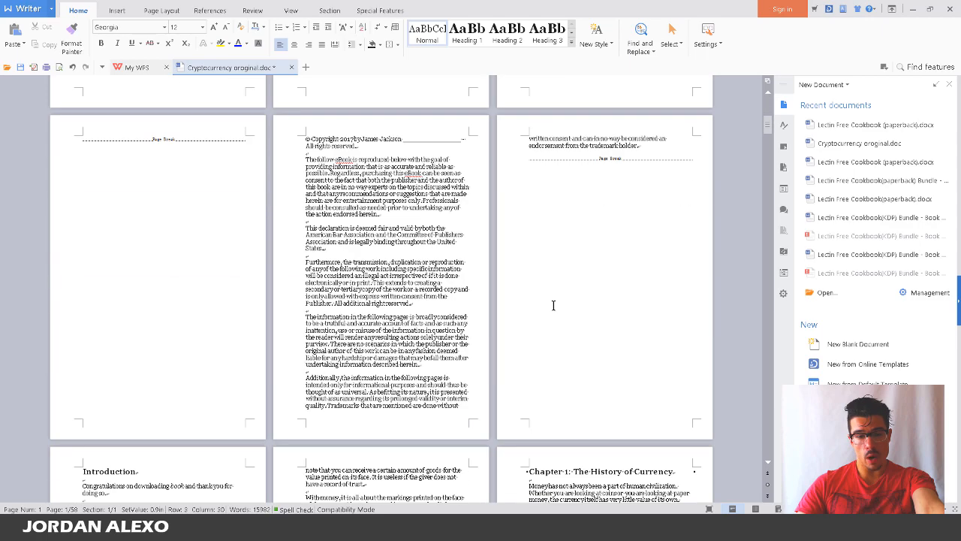
{"action": "scroll", "coordinate": [137, 347], "scroll_direction": "down", "scroll_amount": 3}
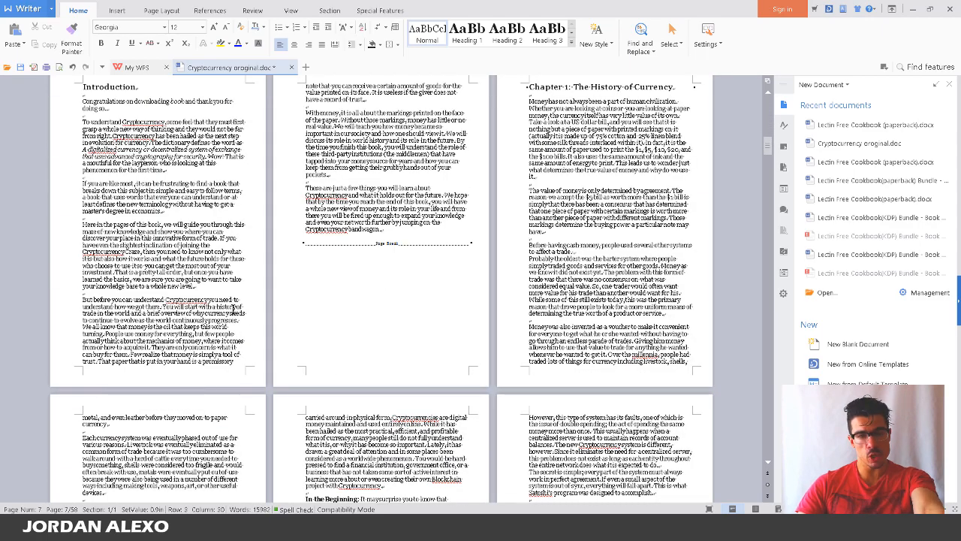
{"action": "scroll", "coordinate": [688, 225], "scroll_direction": "up", "scroll_amount": 10}
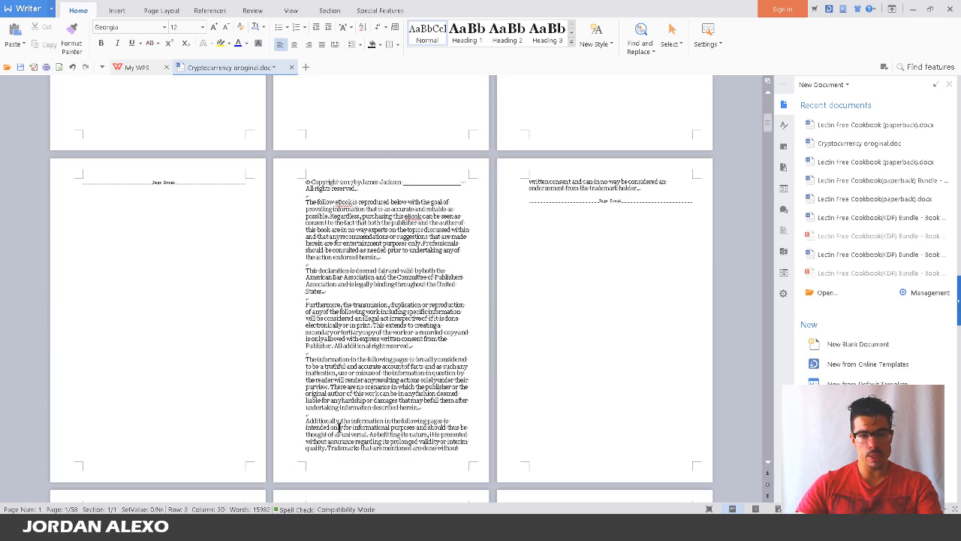
Insert a Next Page Section Break on a new line after the last sentence of the copyright text
{"action": "left_click", "coordinate": [693, 189]}
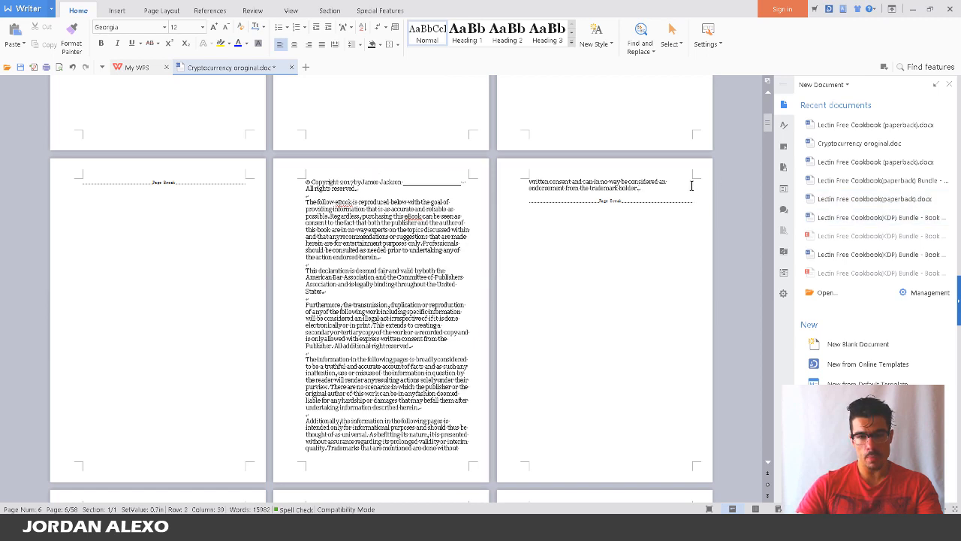
{"action": "key", "text": "Return"}
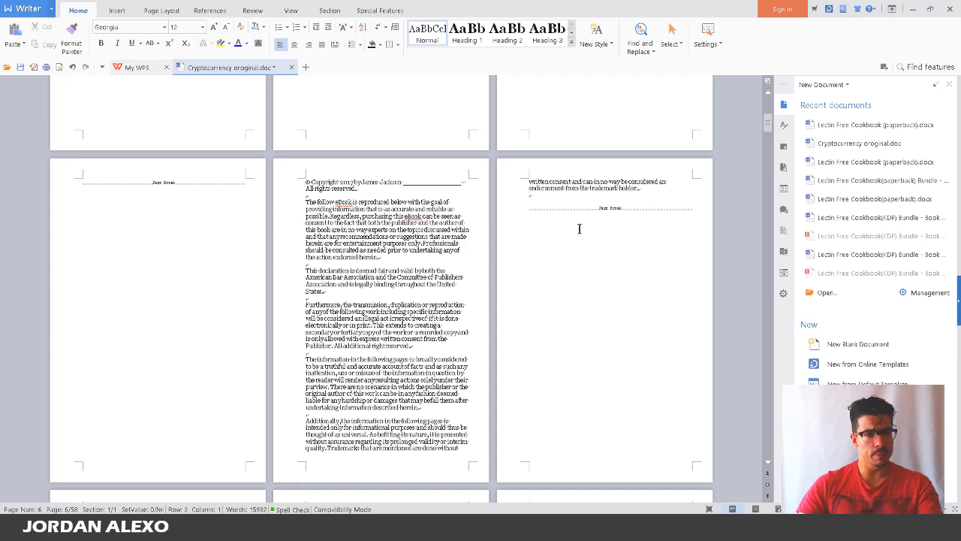
{"action": "left_click", "coordinate": [125, 13]}
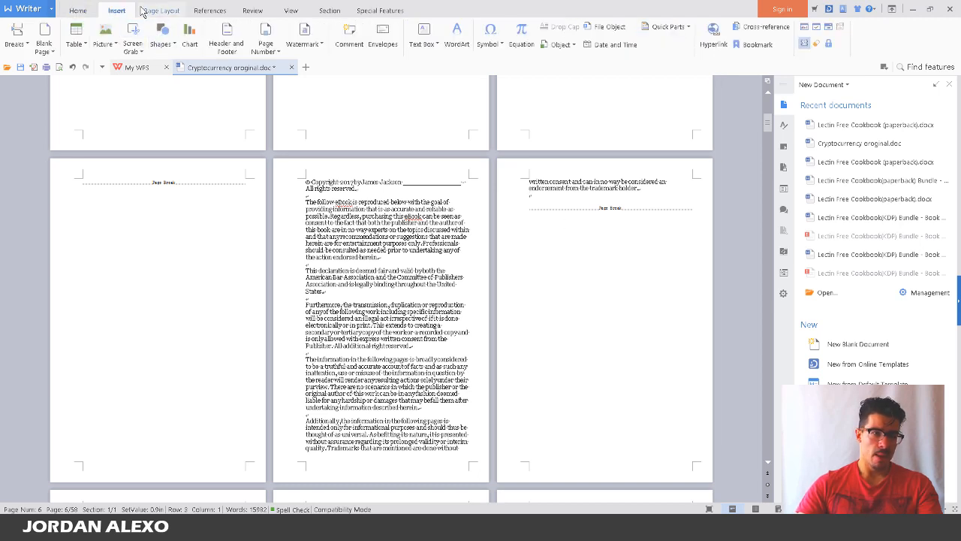
{"action": "left_click", "coordinate": [20, 49]}
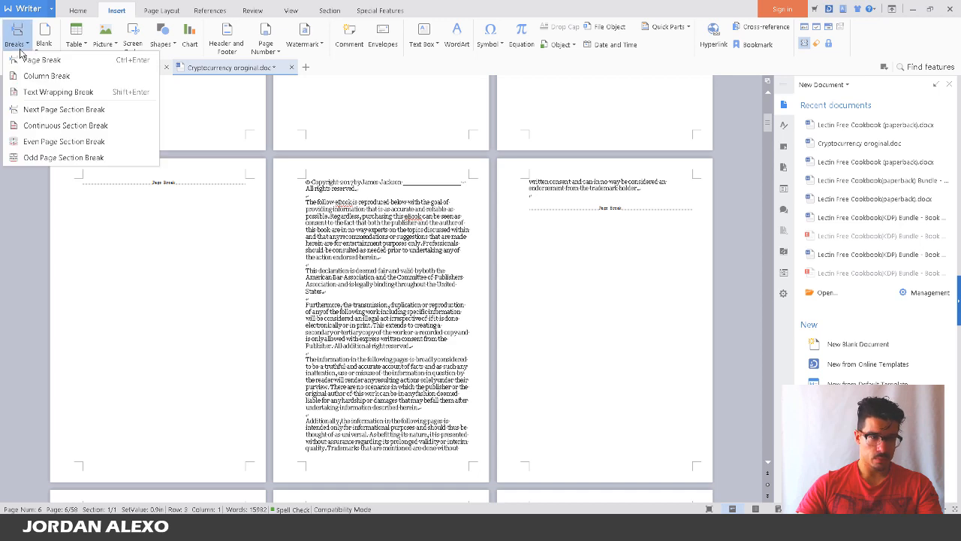
{"action": "left_click", "coordinate": [66, 109]}
Delete the empty line and leftover page break before the Introduction so it directly follows the section break
{"action": "scroll", "coordinate": [424, 254], "scroll_direction": "down", "scroll_amount": 5}
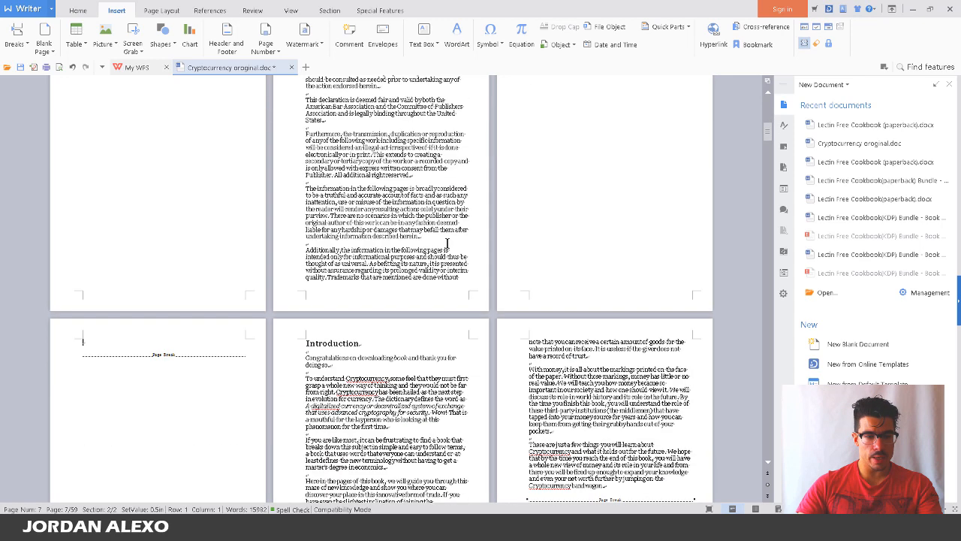
{"action": "key", "text": "Delete"}
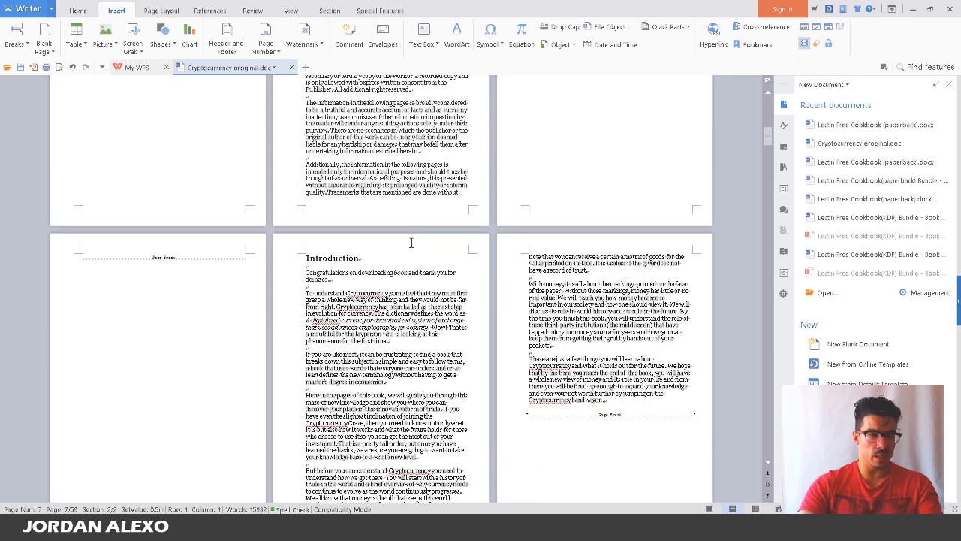
{"action": "key", "text": "Delete"}
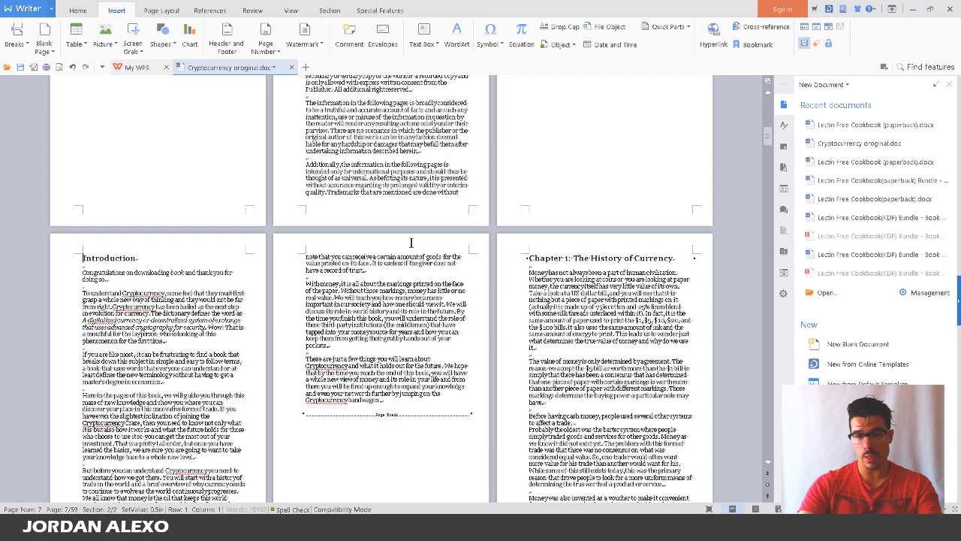
{"action": "key", "text": "ctrl+z"}
{"action": "key", "text": "ctrl+z"}
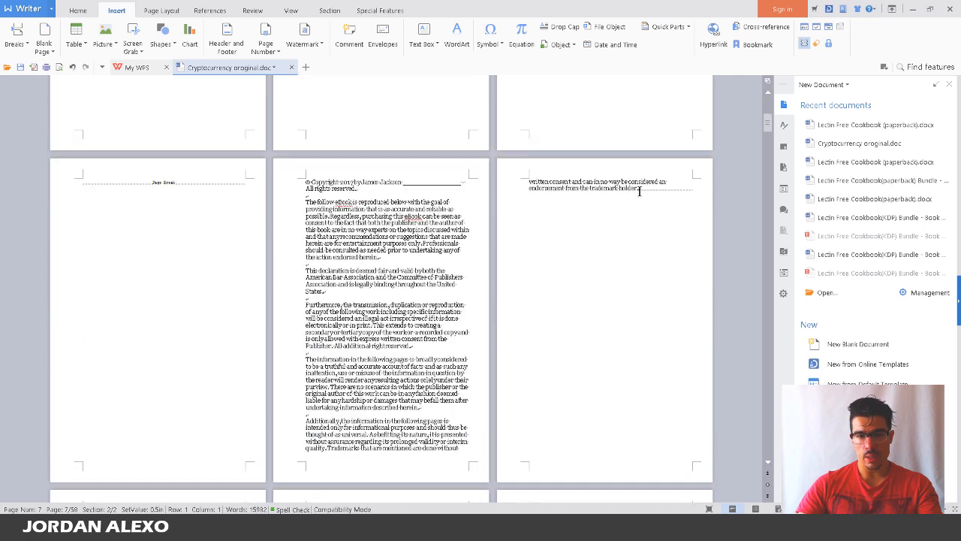
Place the Next Page section break on its own line below the end of the copyright text
{"action": "left_click", "coordinate": [639, 190]}
{"action": "key", "text": "ctrl+y"}
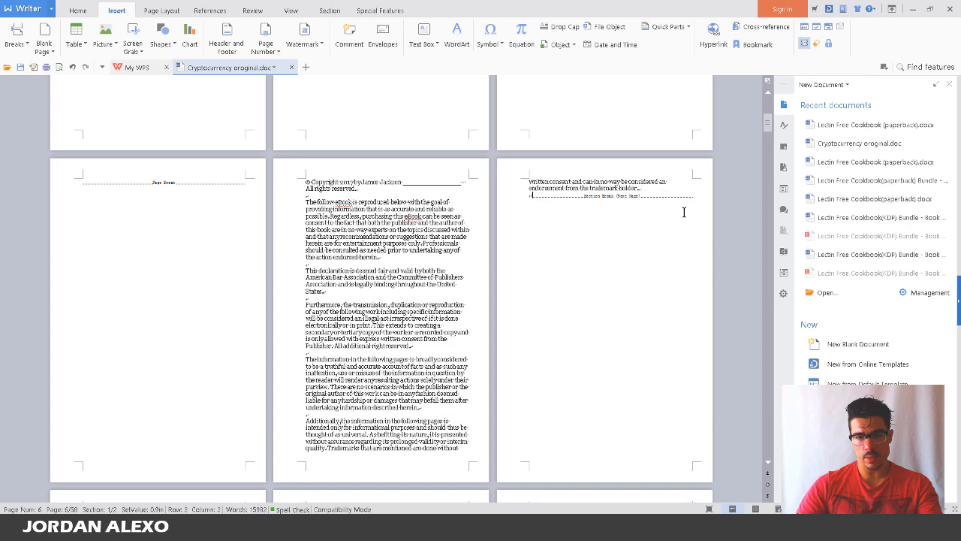
{"action": "scroll", "coordinate": [624, 193], "scroll_direction": "up", "scroll_amount": 1, "text": "ctrl"}
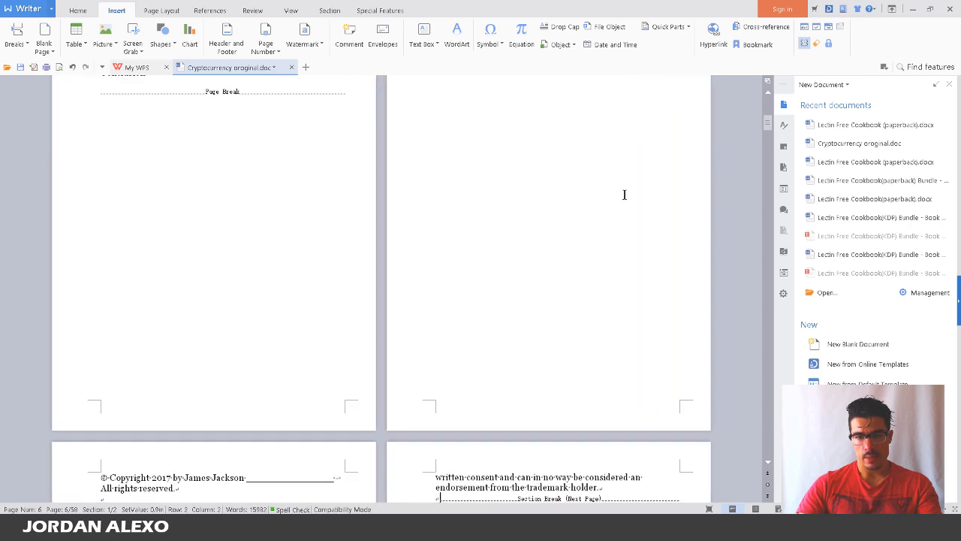
{"action": "scroll", "coordinate": [625, 194], "scroll_direction": "up", "scroll_amount": 10}
{"action": "scroll", "coordinate": [624, 194], "scroll_direction": "down", "scroll_amount": 10}
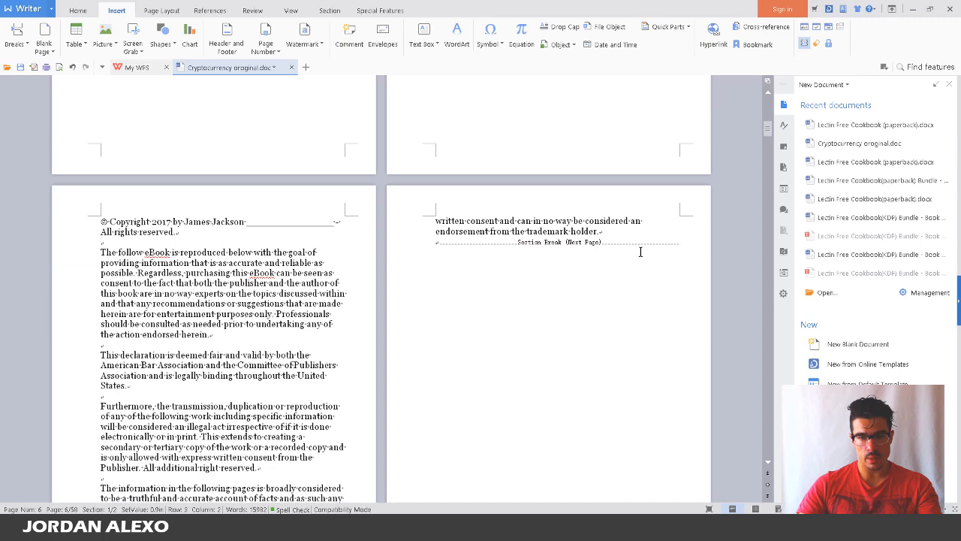
Open the Section 2 odd-page footer on the first page of the Introduction for editing
{"action": "scroll", "coordinate": [640, 251], "scroll_direction": "down", "scroll_amount": 1, "text": "ctrl"}
{"action": "scroll", "coordinate": [641, 252], "scroll_direction": "down", "scroll_amount": 6}
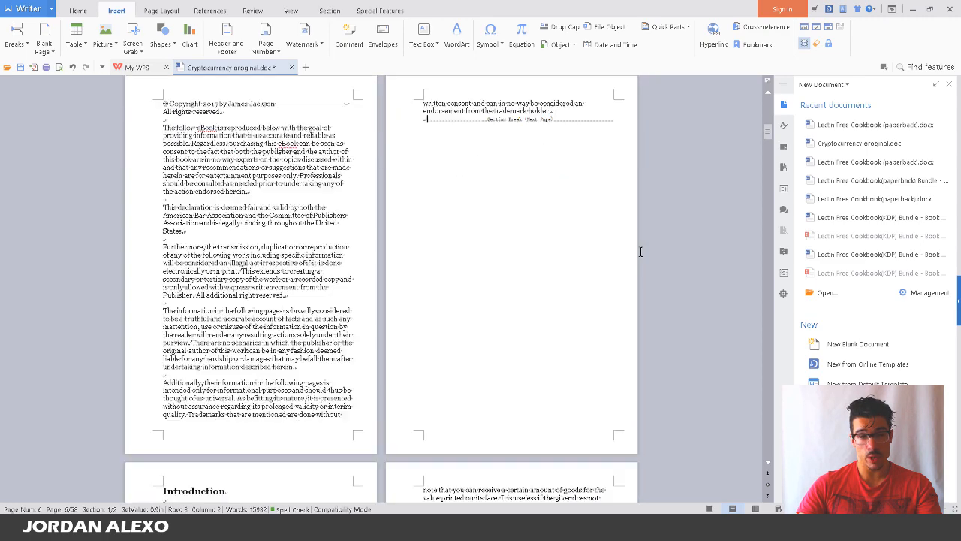
{"action": "scroll", "coordinate": [640, 252], "scroll_direction": "down", "scroll_amount": 2}
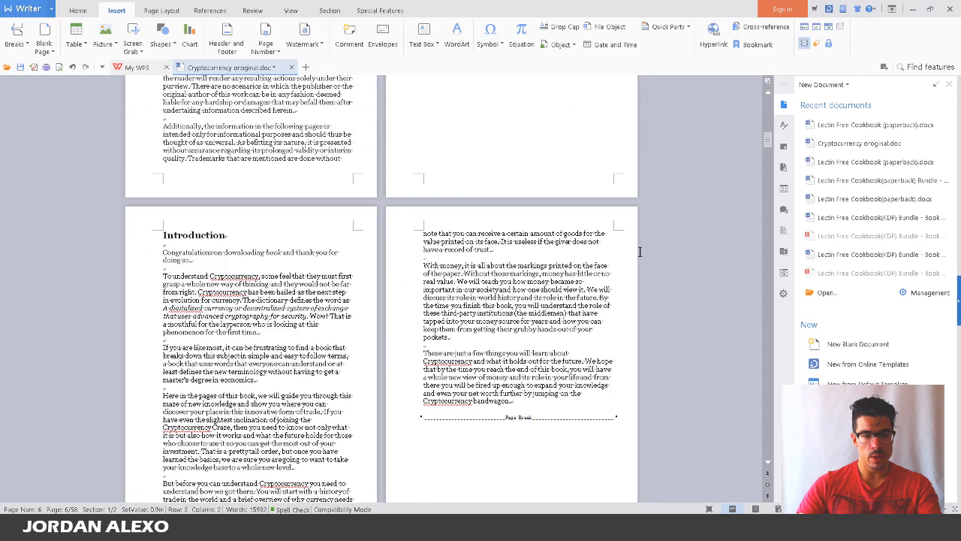
{"action": "scroll", "coordinate": [640, 251], "scroll_direction": "down", "scroll_amount": 5}
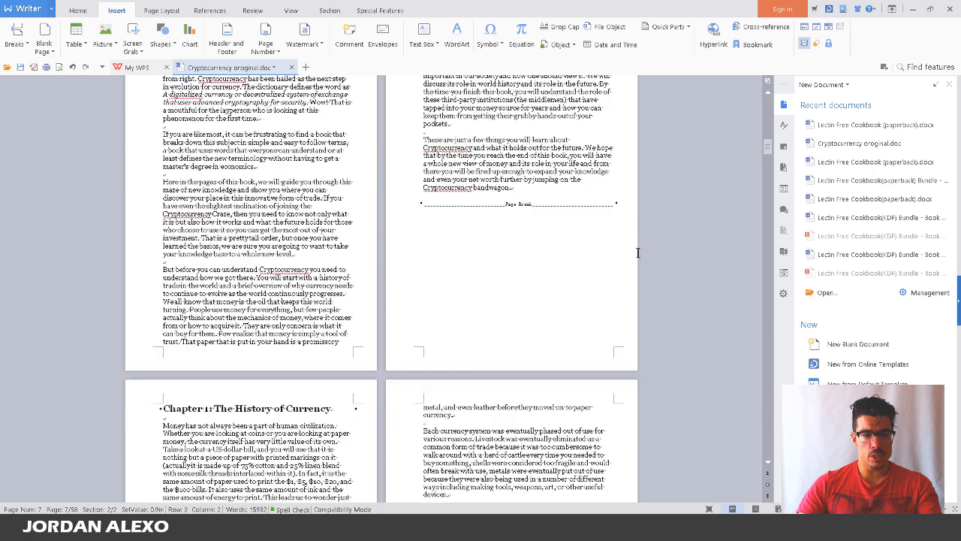
{"action": "left_click", "coordinate": [280, 362]}
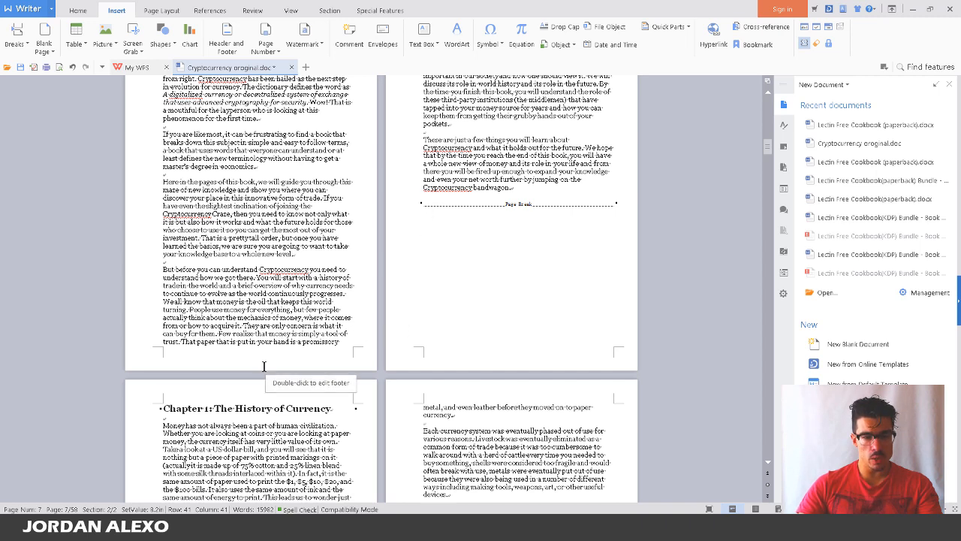
{"action": "key", "text": "Left"}
{"action": "key", "text": "Left"}
{"action": "key", "text": "Left"}
{"action": "key", "text": "Left"}
{"action": "key", "text": "Left"}
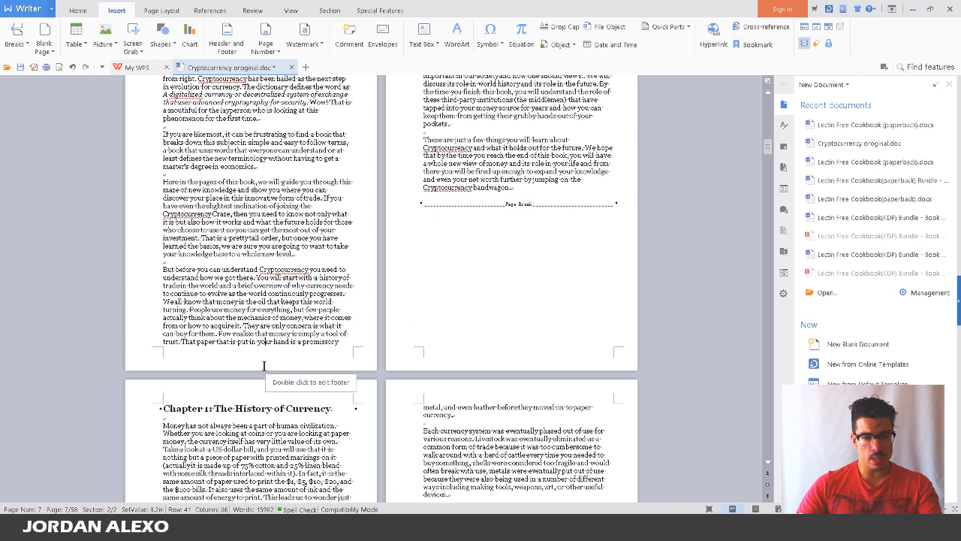
{"action": "double_click", "coordinate": [264, 366]}
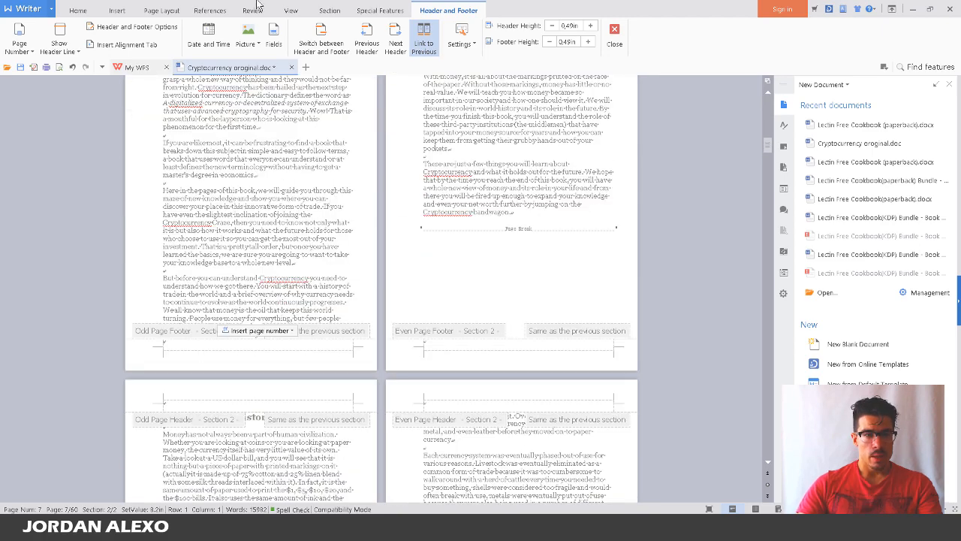
{"action": "left_click", "coordinate": [111, 11]}
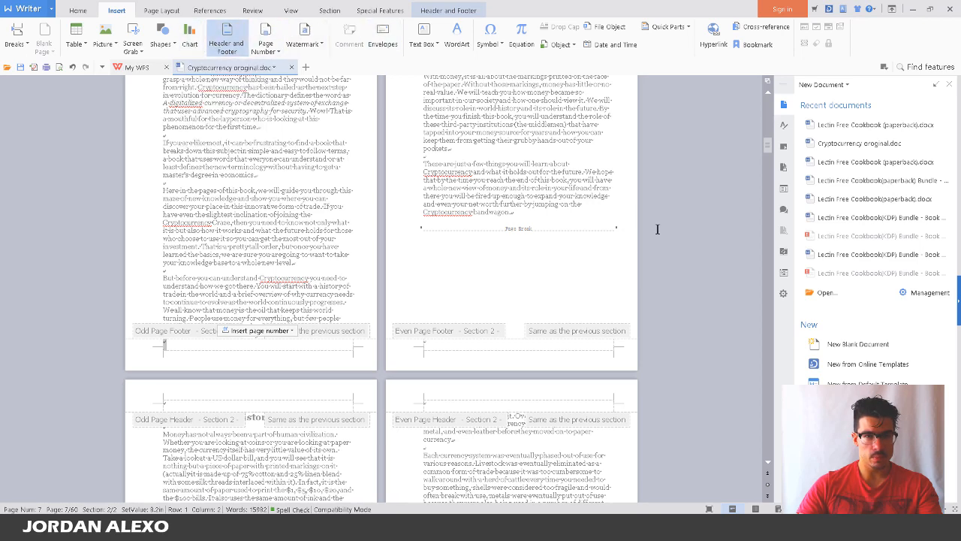
{"action": "double_click", "coordinate": [631, 199]}
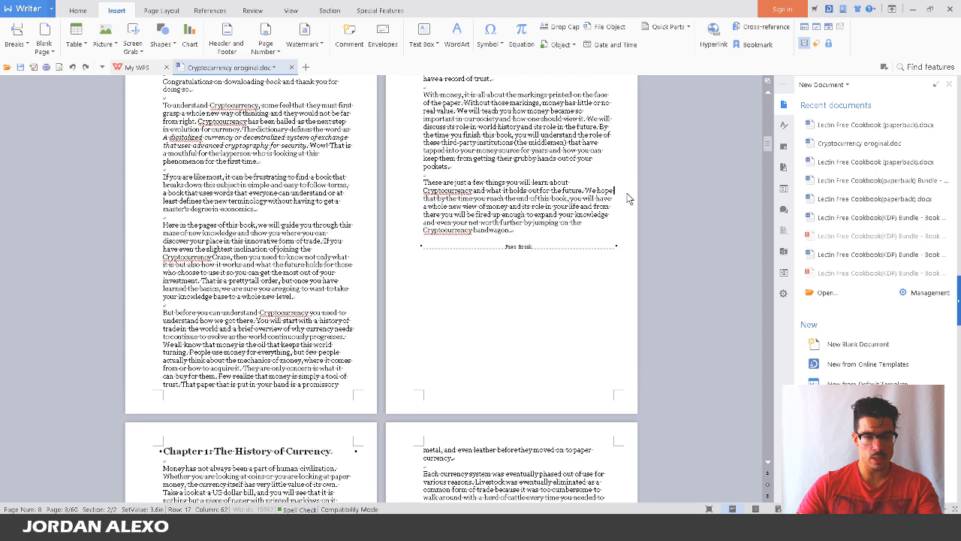
{"action": "double_click", "coordinate": [333, 404]}
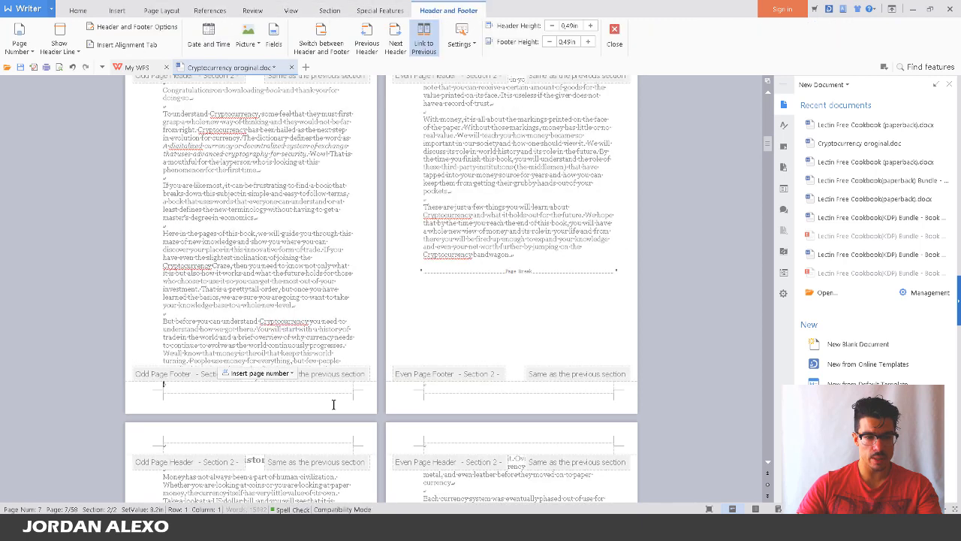
{"action": "left_click", "coordinate": [397, 39]}
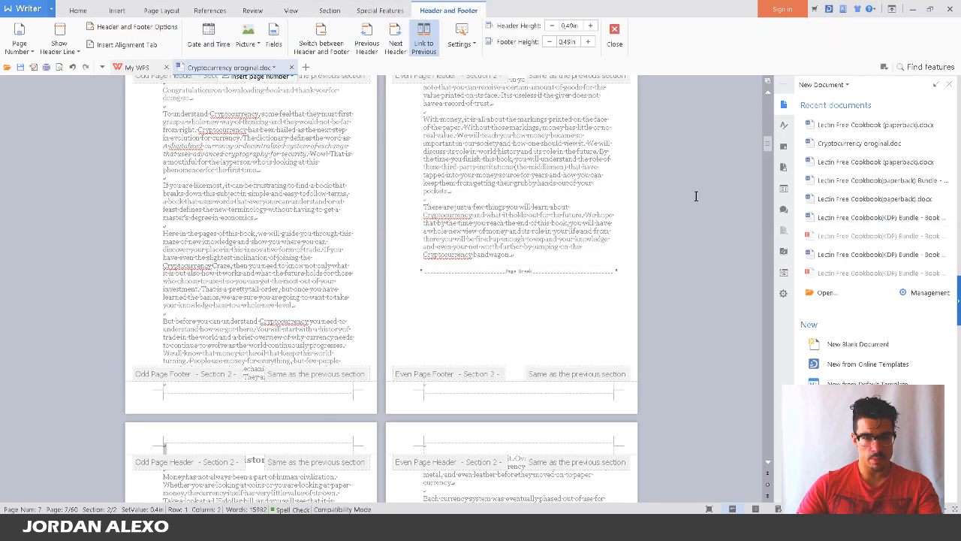
{"action": "double_click", "coordinate": [611, 161]}
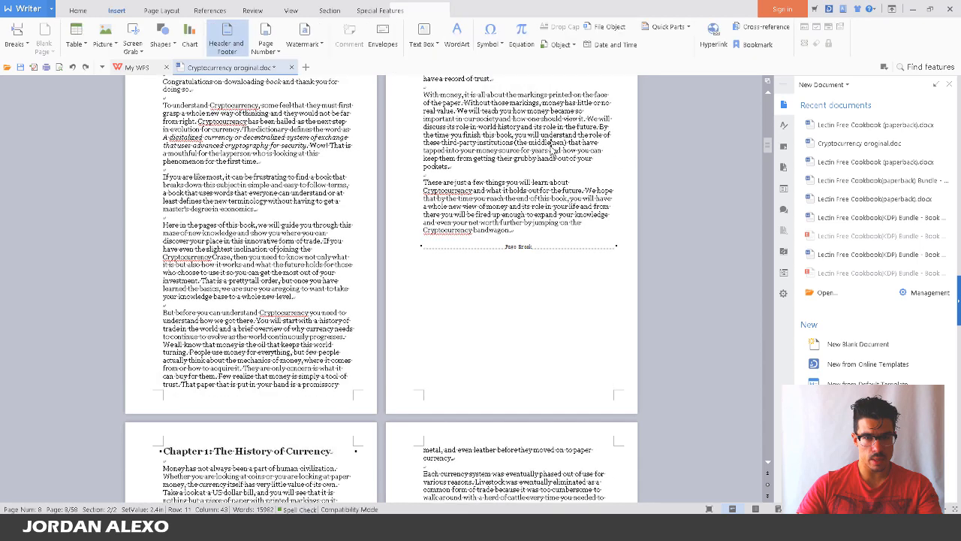
Turn off Link to Previous for the Section 2 odd-page footer on the Introduction's first page
{"action": "double_click", "coordinate": [308, 408]}
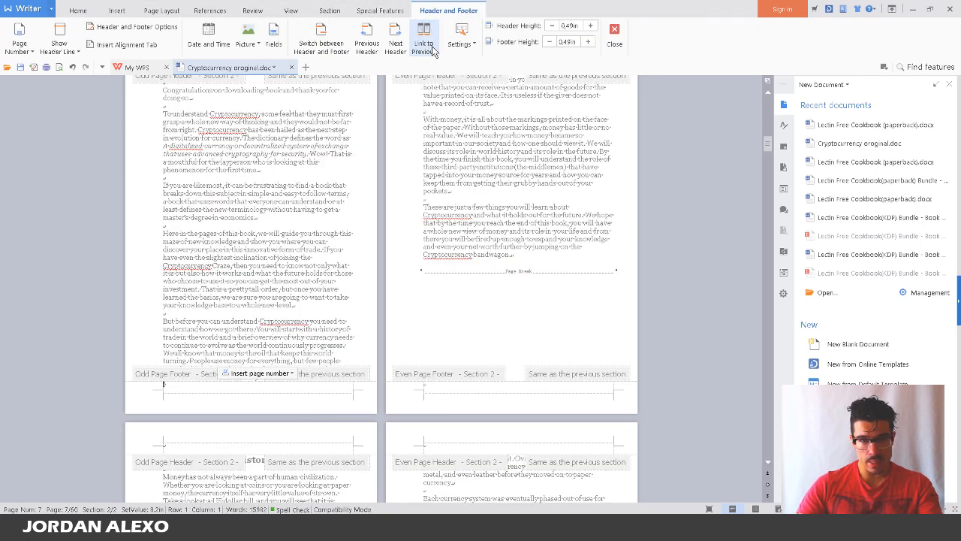
{"action": "left_click", "coordinate": [433, 51]}
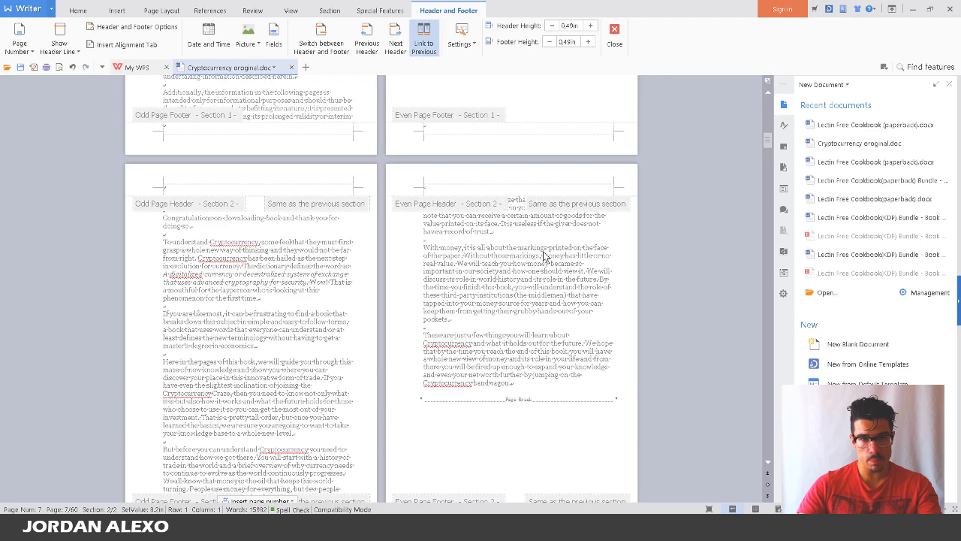
{"action": "scroll", "coordinate": [498, 271], "scroll_direction": "down", "scroll_amount": 10}
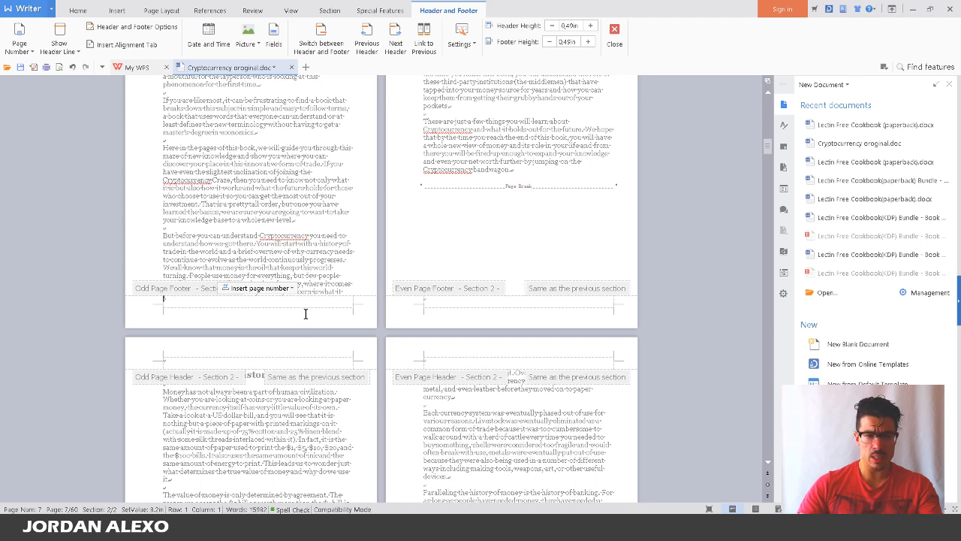
Insert centered page numbers in the footer with the 1, 2, 3 format, applied to the entire document
{"action": "left_click", "coordinate": [256, 291]}
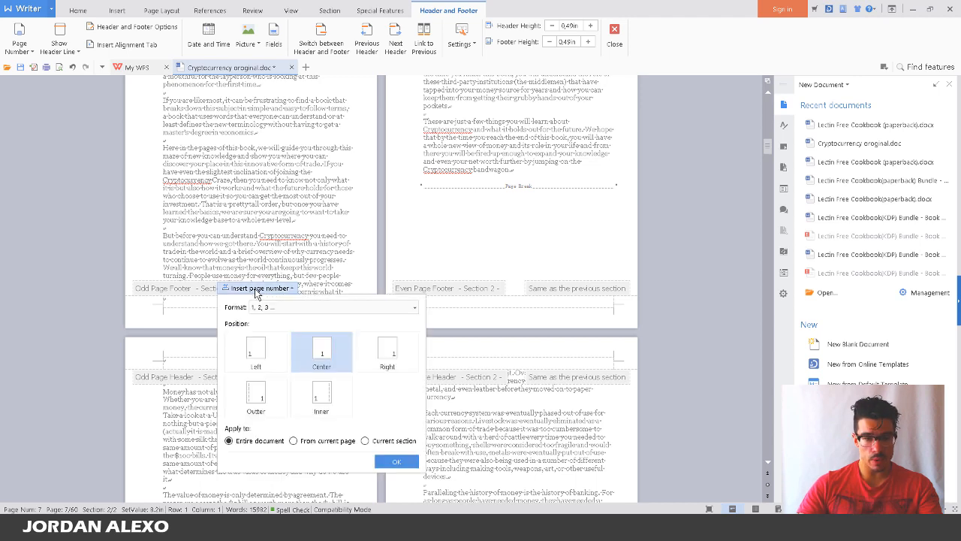
{"action": "left_click", "coordinate": [117, 11]}
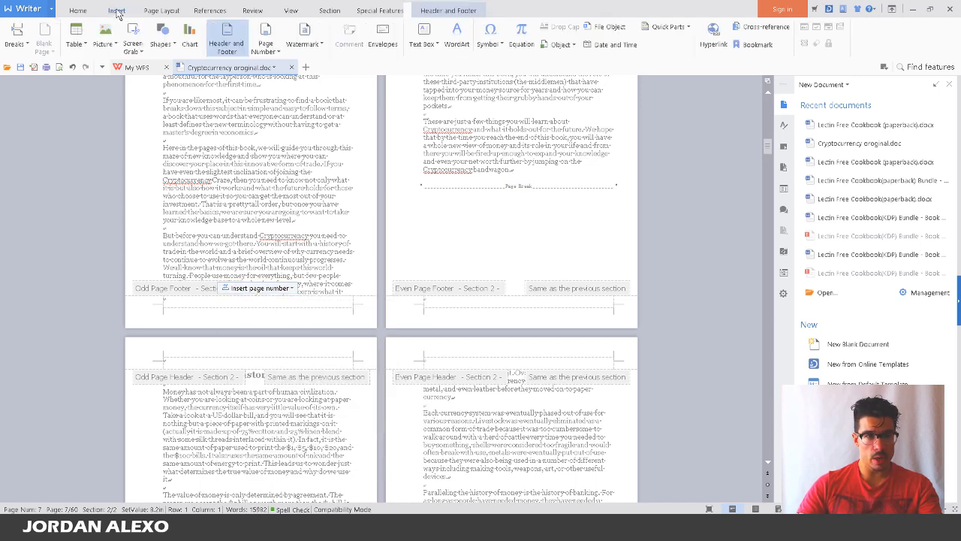
{"action": "left_click", "coordinate": [278, 52]}
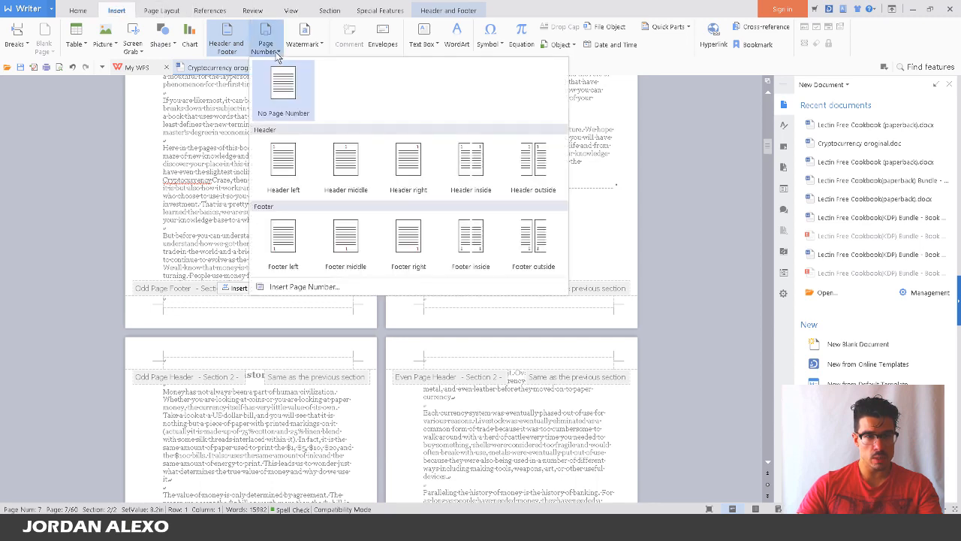
{"action": "left_click", "coordinate": [245, 299]}
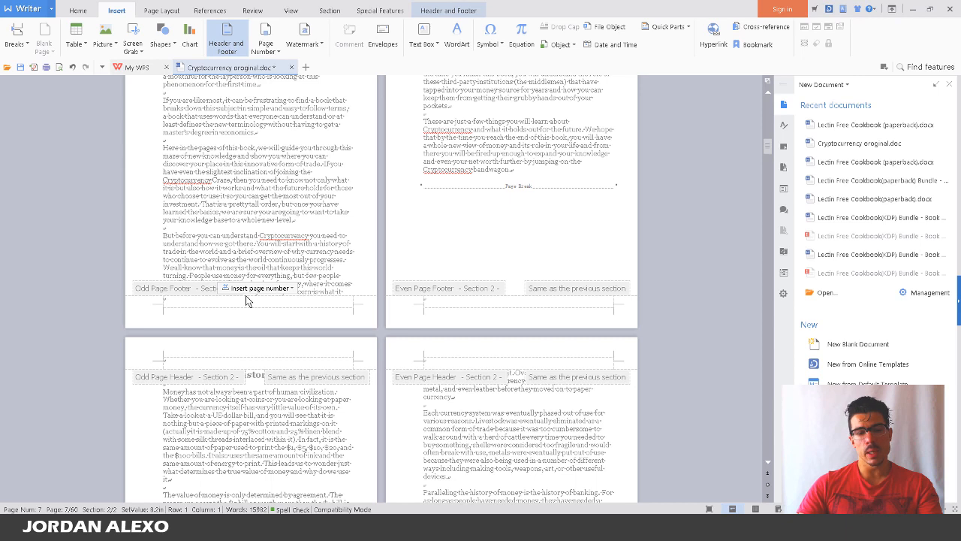
{"action": "left_click", "coordinate": [251, 290]}
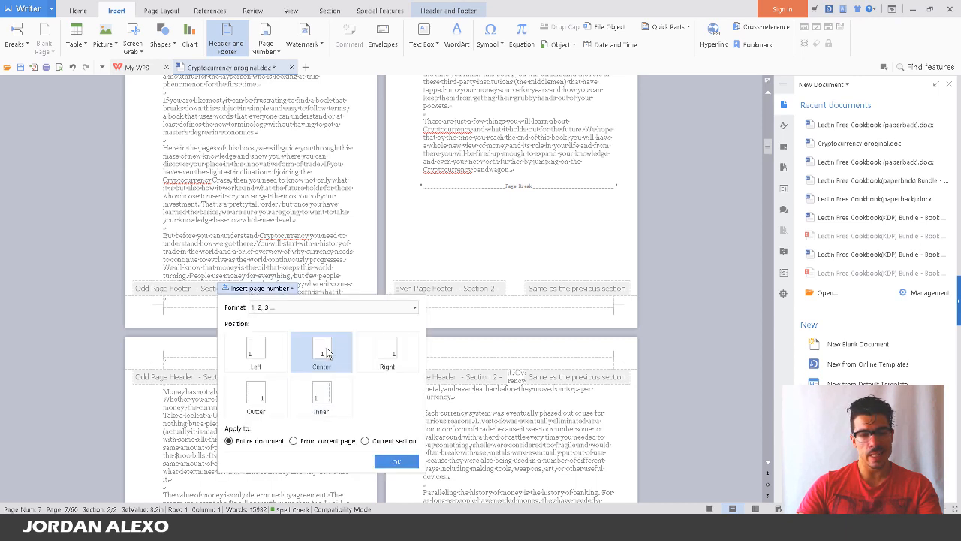
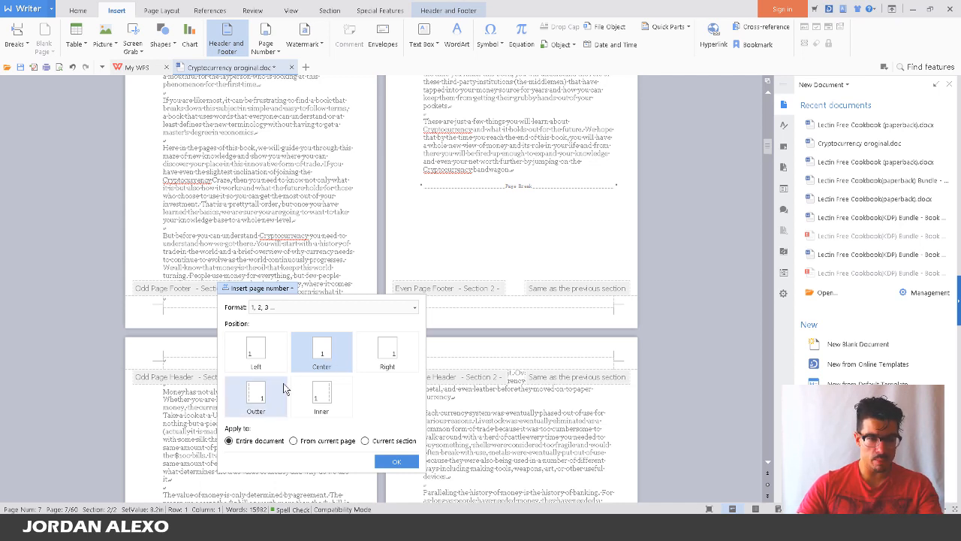
{"action": "left_click", "coordinate": [377, 460]}
Examine the page numbers in the footers on both sides of the section break, from the Introduction back to the copyright pages
{"action": "left_click", "coordinate": [258, 299]}
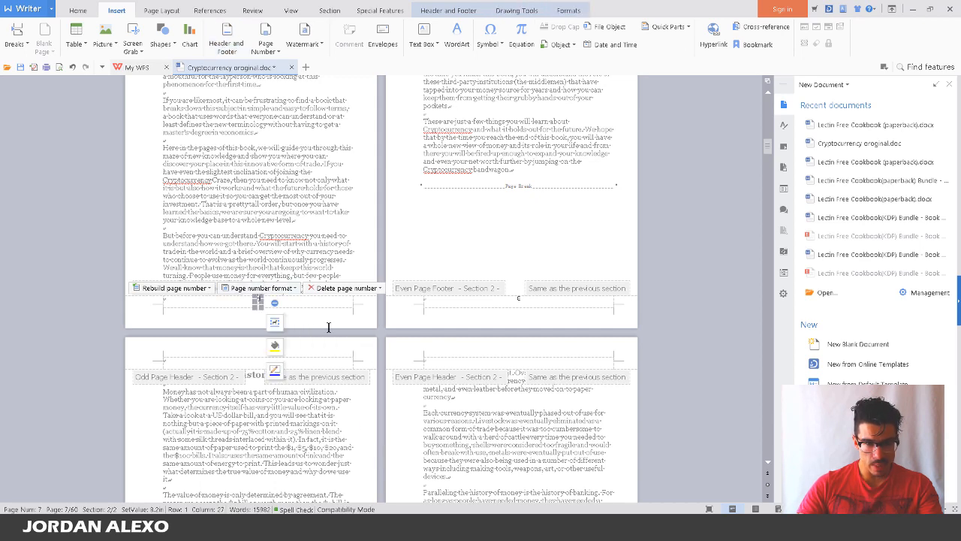
{"action": "scroll", "coordinate": [328, 327], "scroll_direction": "up", "scroll_amount": 2}
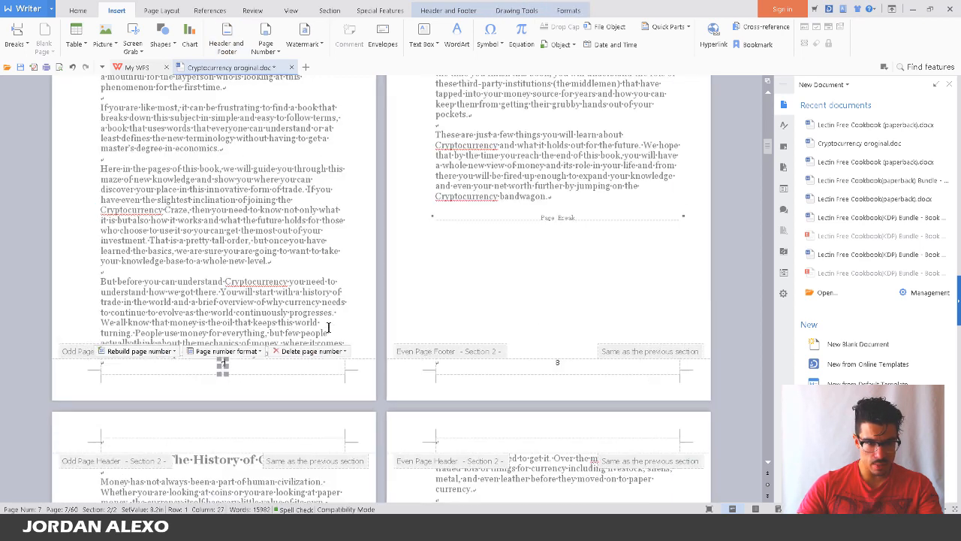
{"action": "left_click", "coordinate": [503, 270]}
{"action": "scroll", "coordinate": [502, 272], "scroll_direction": "up", "scroll_amount": 8}
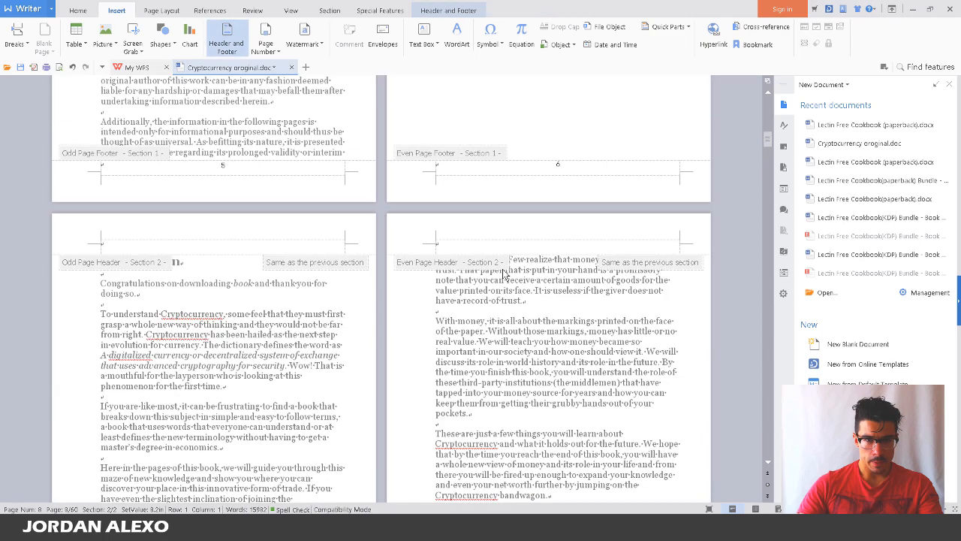
{"action": "scroll", "coordinate": [481, 289], "scroll_direction": "up", "scroll_amount": 3}
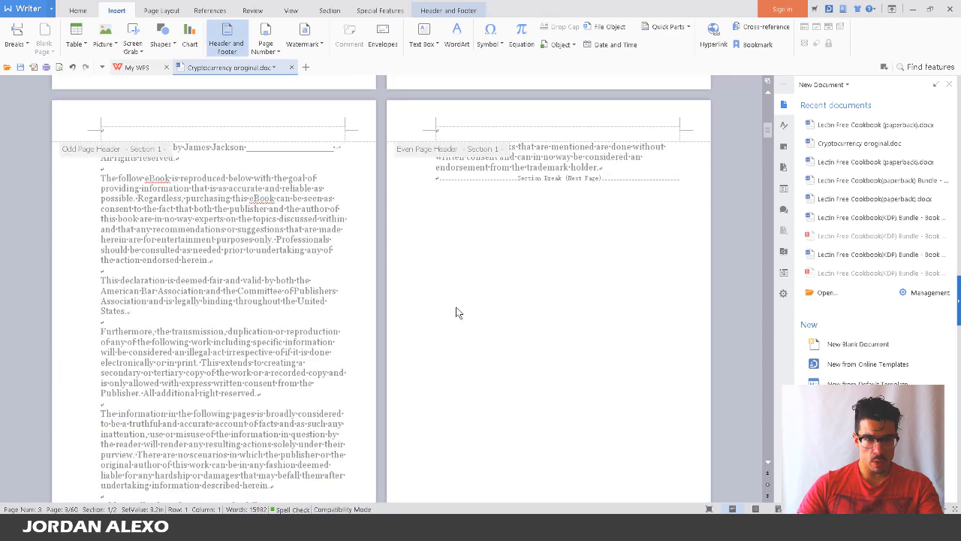
{"action": "scroll", "coordinate": [456, 310], "scroll_direction": "down", "scroll_amount": 2}
{"action": "left_click", "coordinate": [293, 339]}
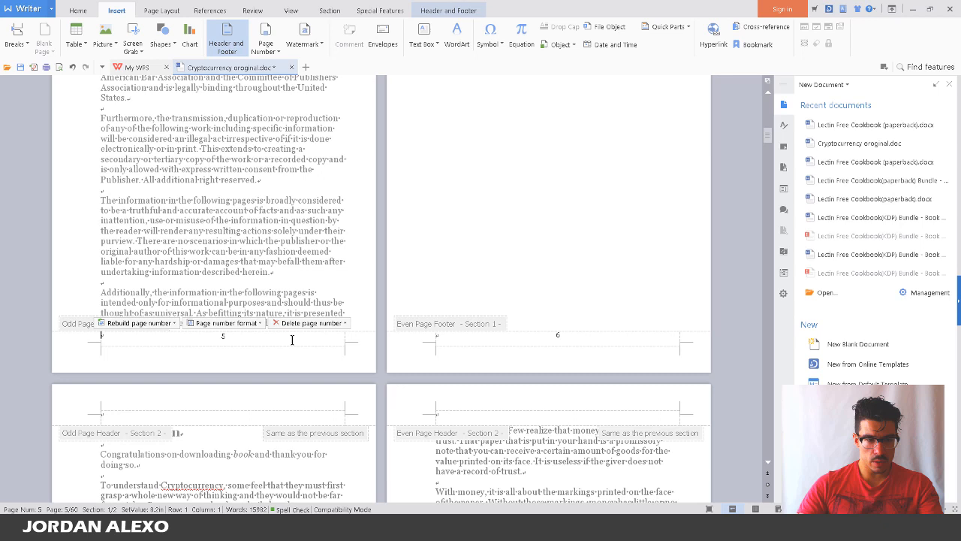
{"action": "double_click", "coordinate": [223, 337]}
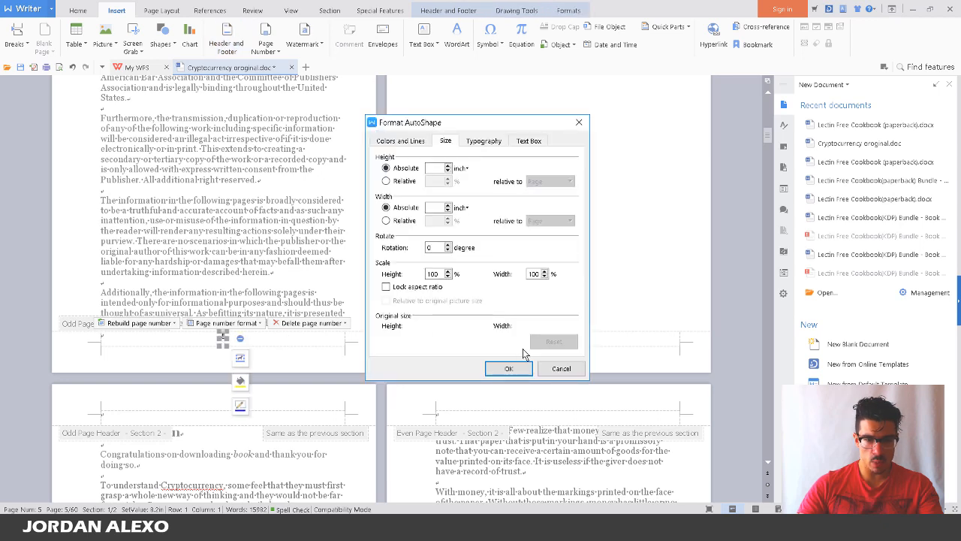
{"action": "left_click", "coordinate": [557, 368]}
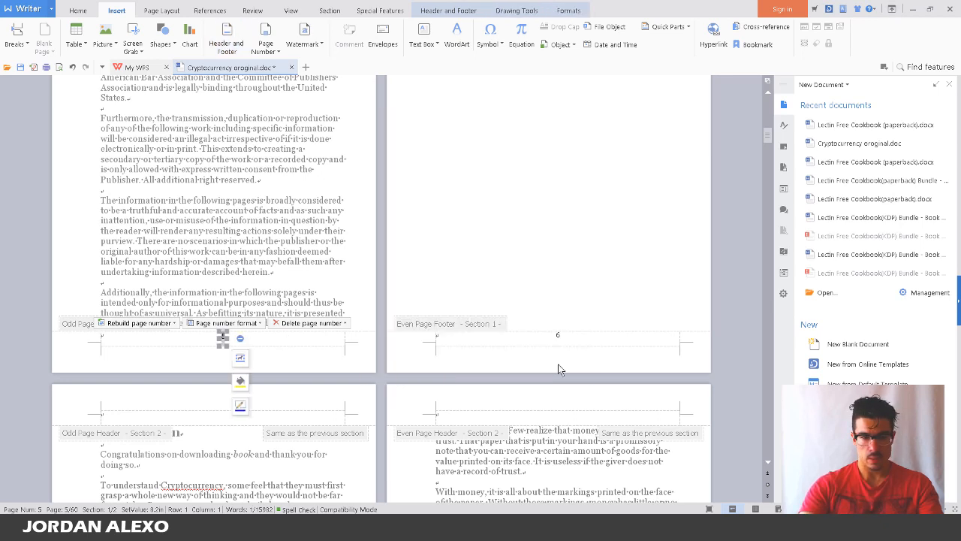
{"action": "left_click", "coordinate": [299, 339]}
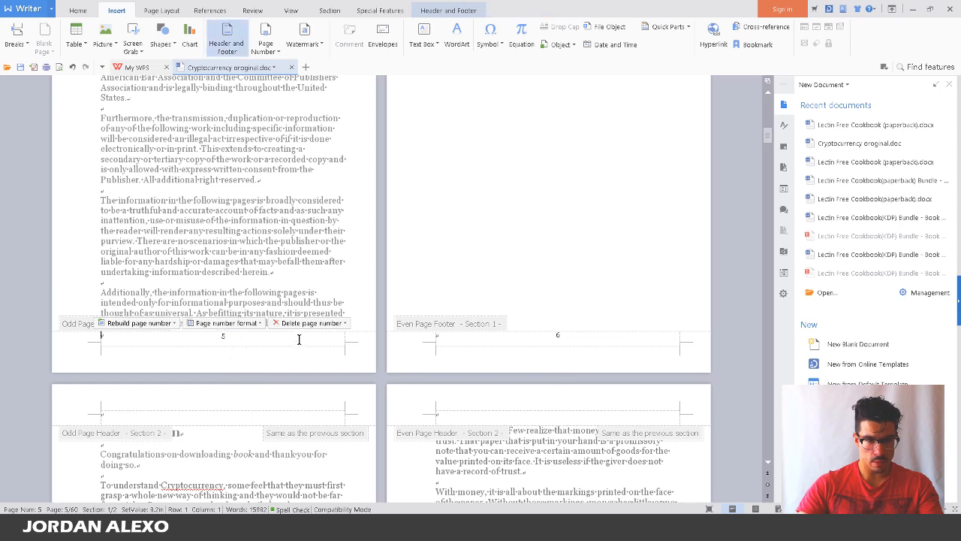
Delete the page numbers from the odd-page and even-page footers of Section 1
{"action": "left_click", "coordinate": [224, 337]}
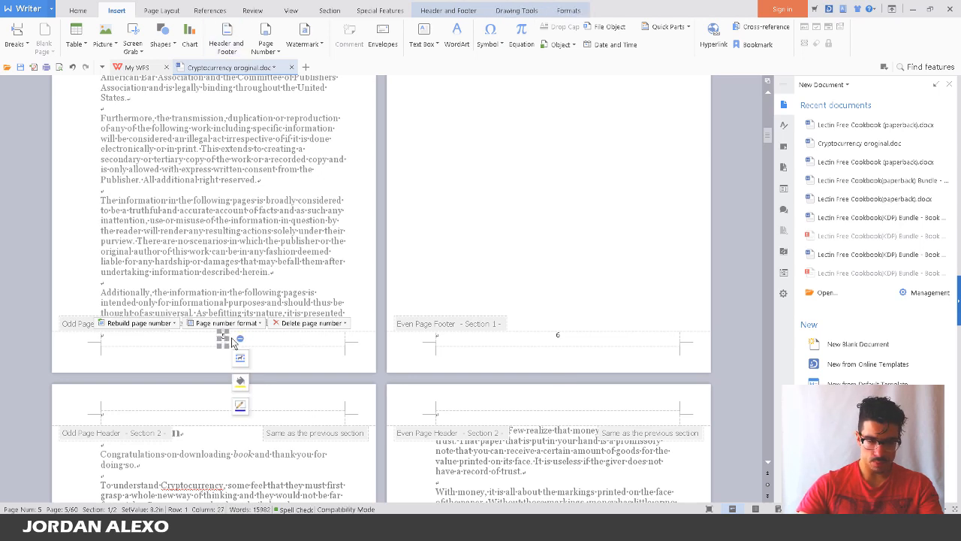
{"action": "left_click", "coordinate": [311, 323]}
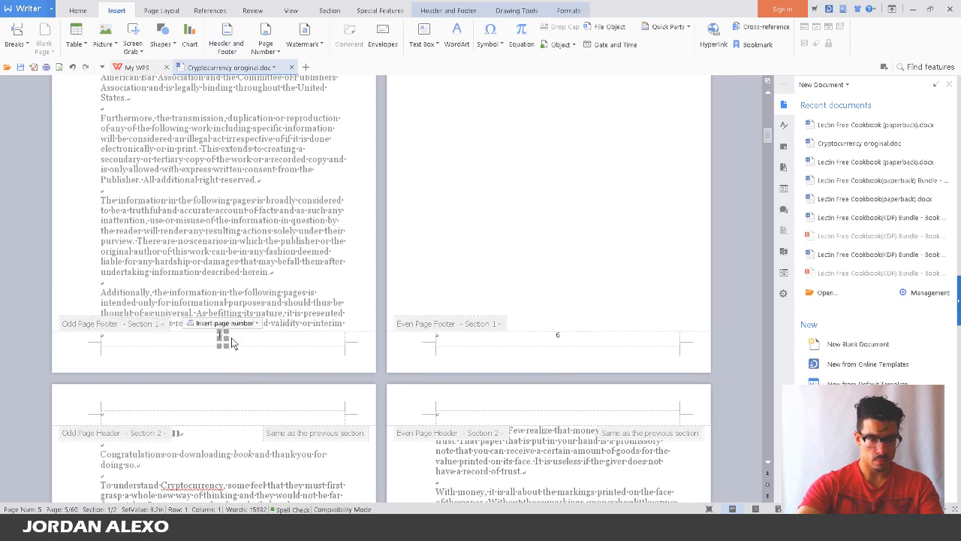
{"action": "left_click", "coordinate": [571, 334]}
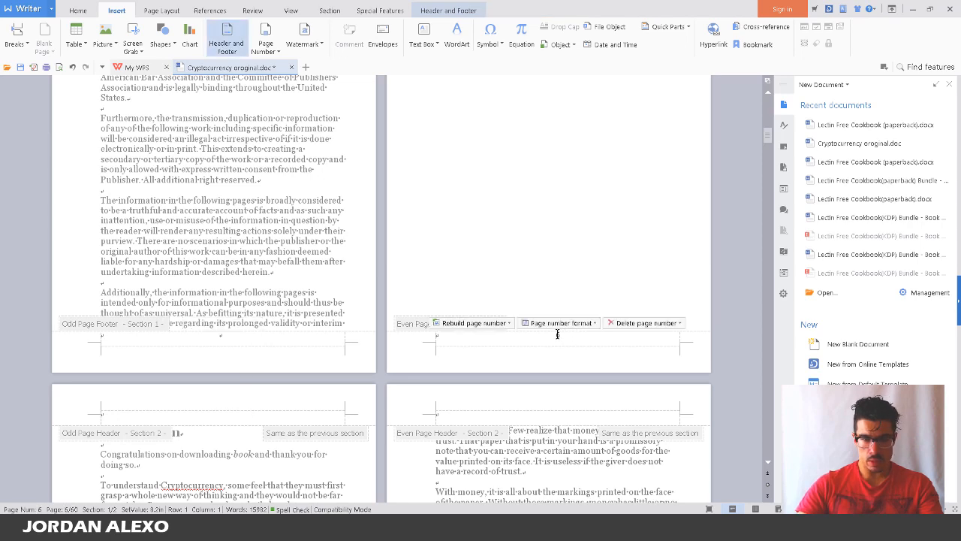
{"action": "left_click", "coordinate": [558, 336]}
{"action": "left_click", "coordinate": [646, 323]}
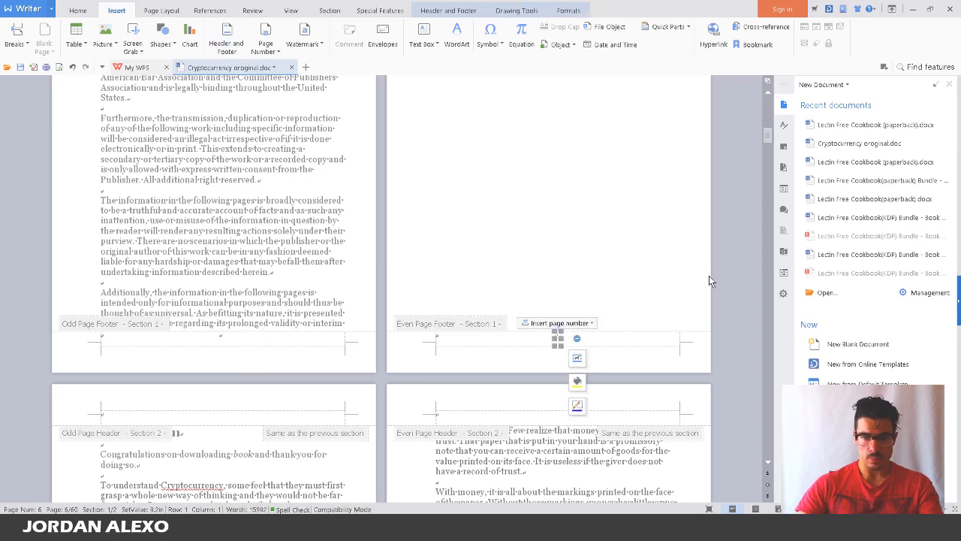
{"action": "scroll", "coordinate": [706, 300], "scroll_direction": "down", "scroll_amount": 5}
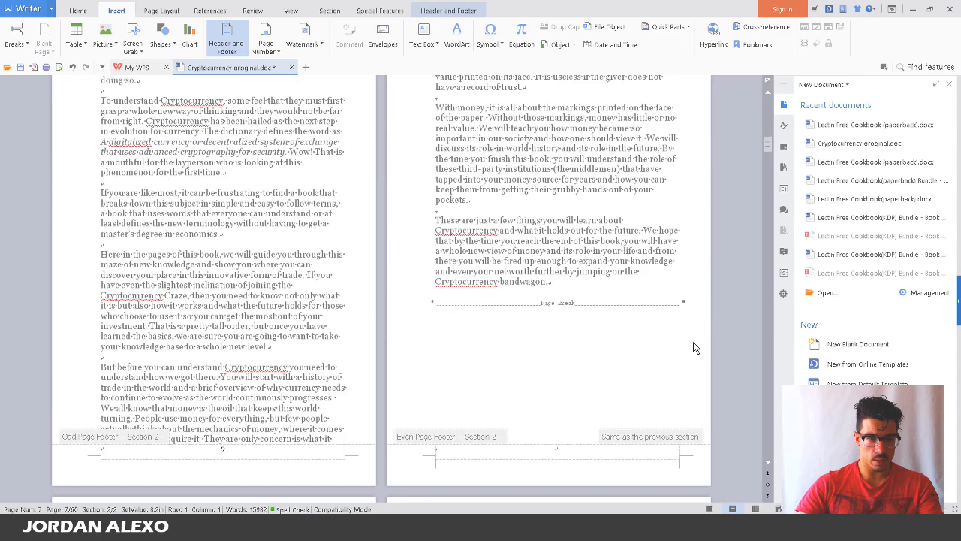
{"action": "scroll", "coordinate": [398, 385], "scroll_direction": "up", "scroll_amount": 10}
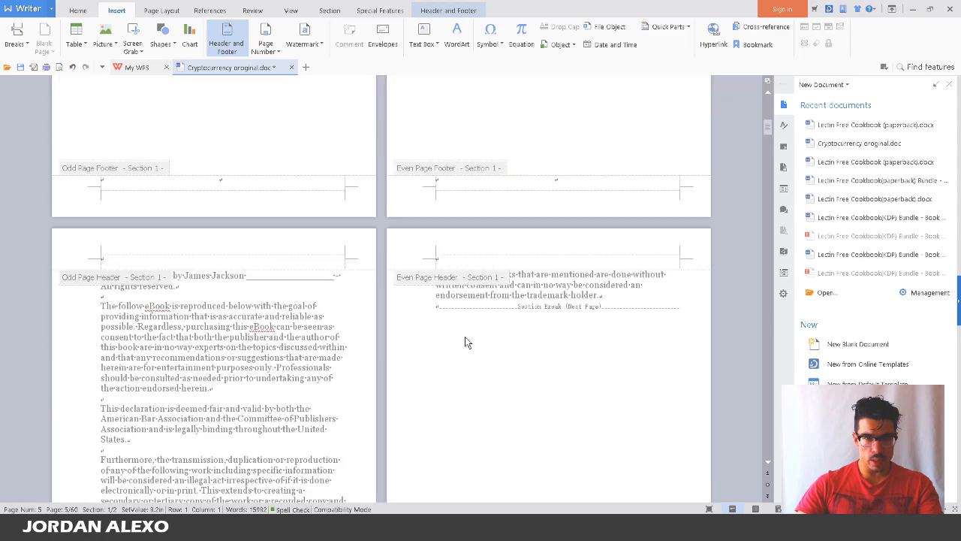
{"action": "scroll", "coordinate": [421, 300], "scroll_direction": "up", "scroll_amount": 10}
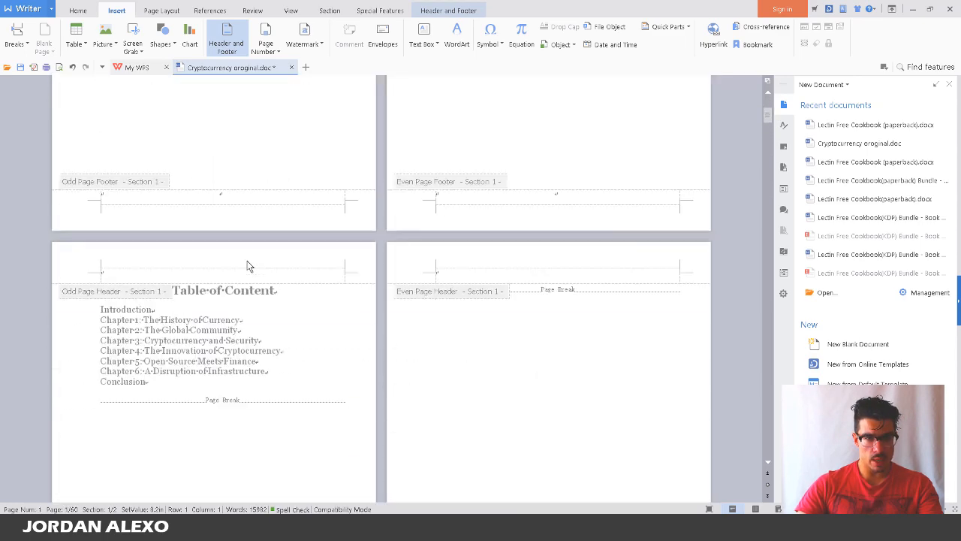
Review the Section 1 footers on the front-matter pages, down to the Section 2 footers of the Introduction
{"action": "scroll", "coordinate": [413, 111], "scroll_direction": "down", "scroll_amount": 2}
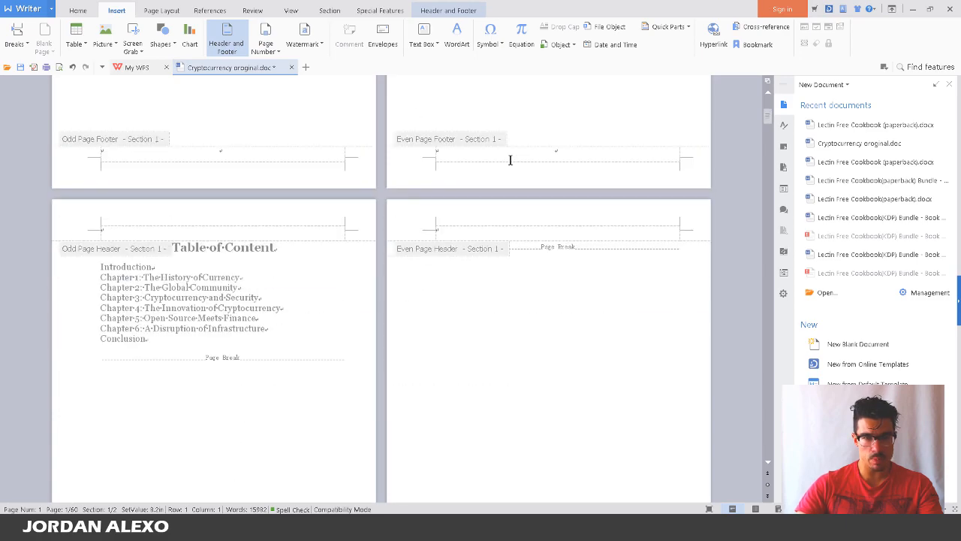
{"action": "scroll", "coordinate": [515, 217], "scroll_direction": "down", "scroll_amount": 12}
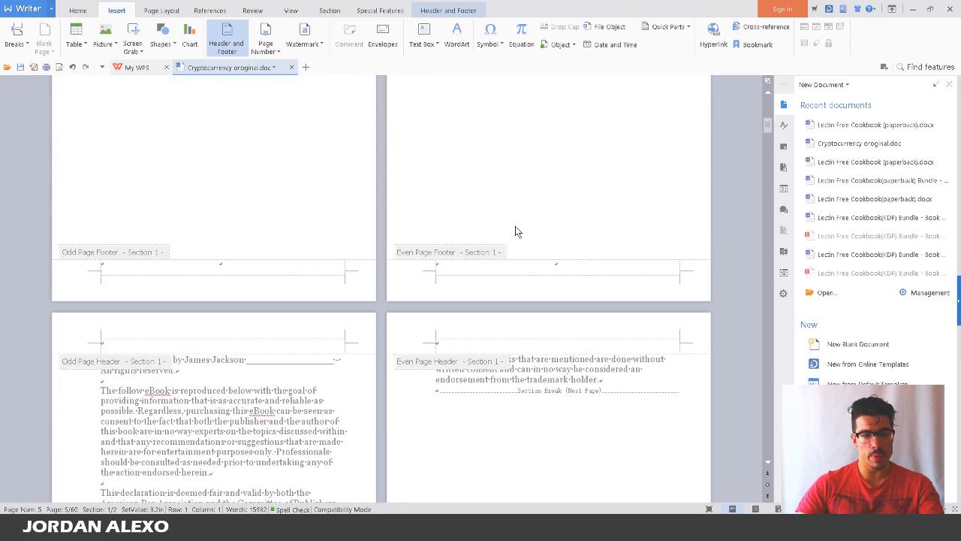
{"action": "scroll", "coordinate": [515, 229], "scroll_direction": "down", "scroll_amount": 10}
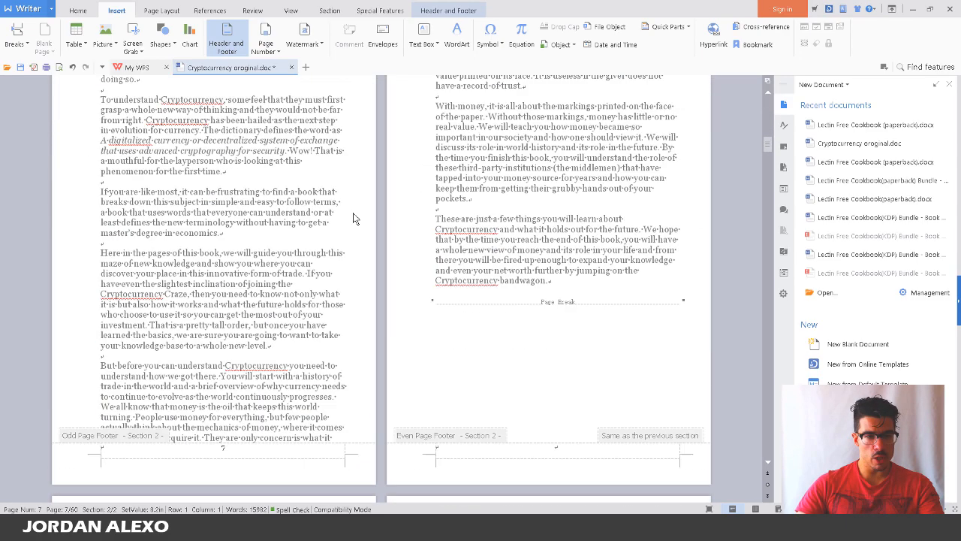
{"action": "double_click", "coordinate": [223, 450]}
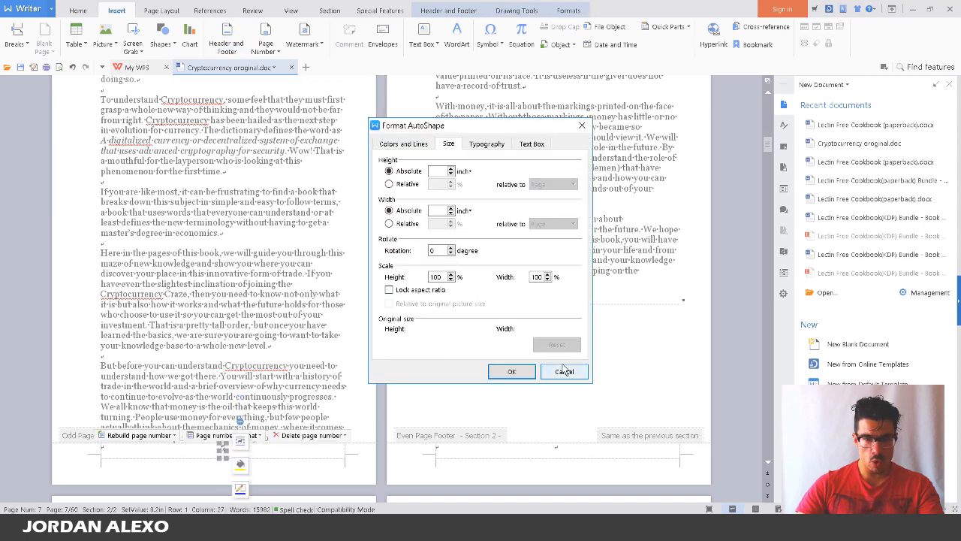
{"action": "left_click", "coordinate": [564, 371]}
{"action": "left_click", "coordinate": [255, 437]}
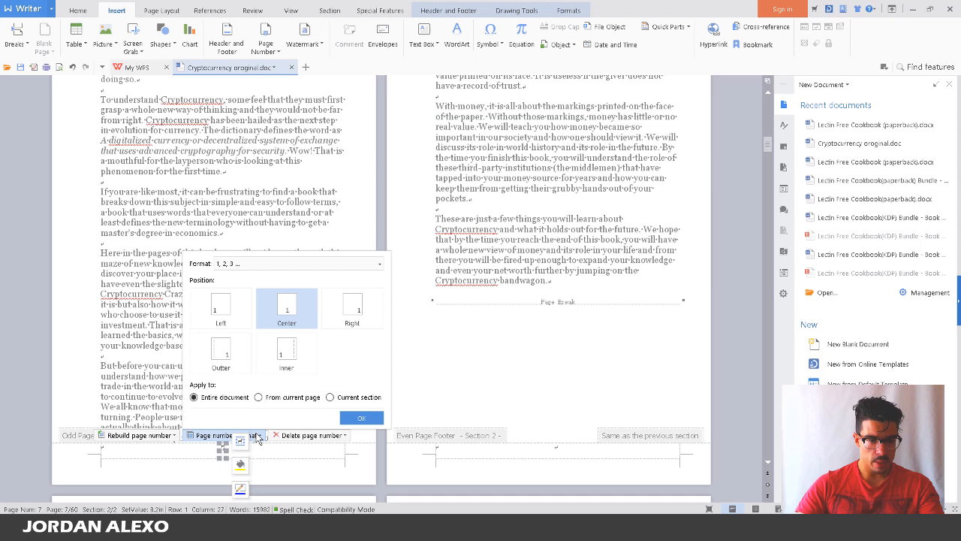
{"action": "left_click", "coordinate": [257, 437]}
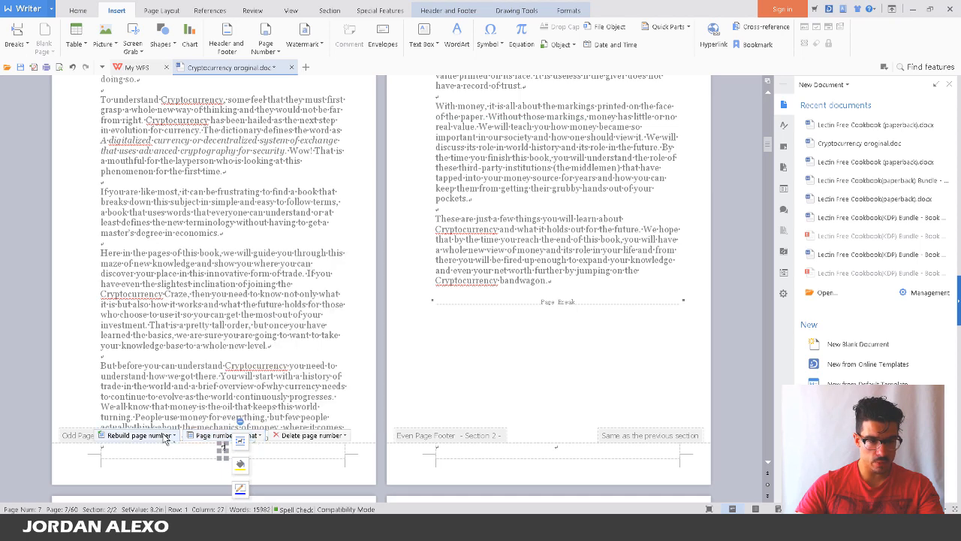
{"action": "left_click", "coordinate": [184, 461]}
{"action": "left_click", "coordinate": [225, 448]}
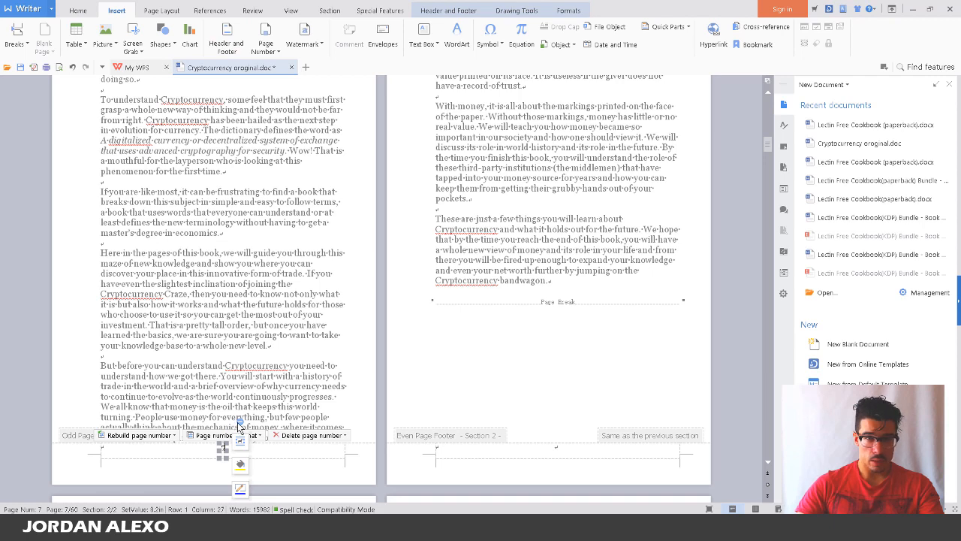
{"action": "left_click", "coordinate": [271, 53]}
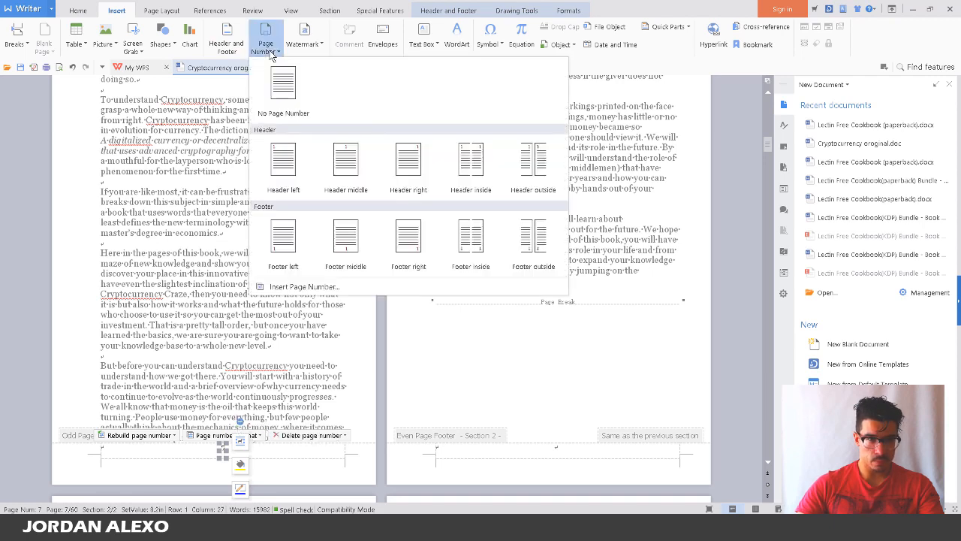
{"action": "left_click", "coordinate": [304, 287]}
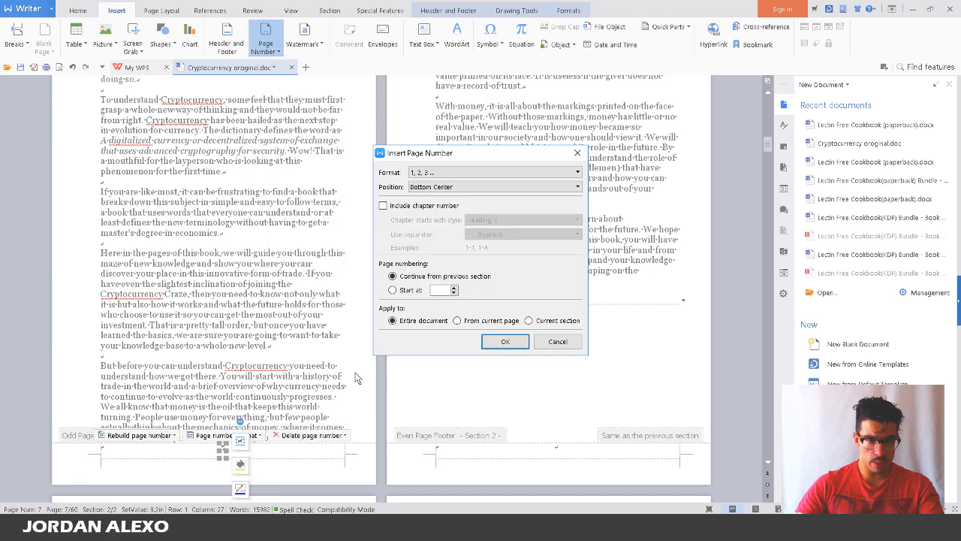
{"action": "left_click", "coordinate": [558, 341]}
Insert bottom-center page numbers in the 1, 2, 3 format, starting at 1 and applied to the entire document
{"action": "left_click", "coordinate": [266, 39]}
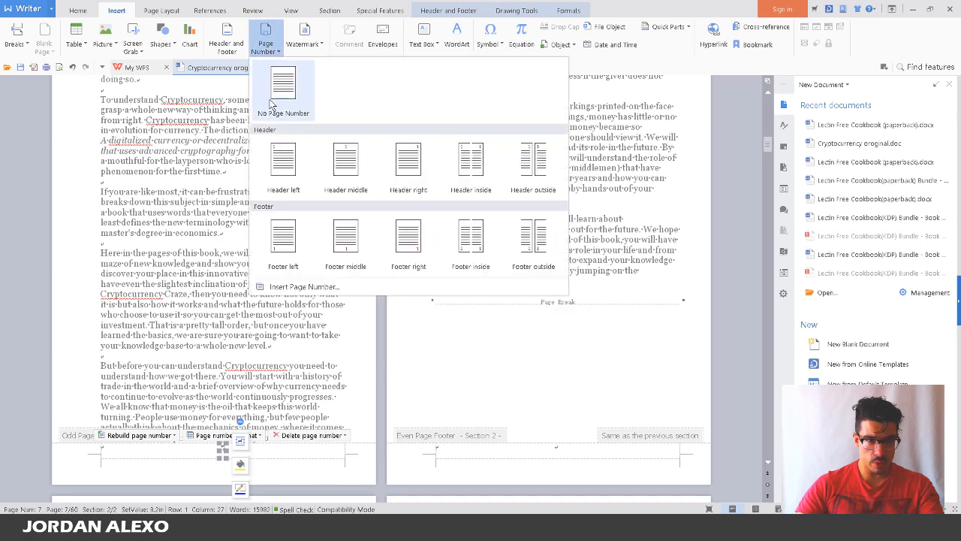
{"action": "left_click", "coordinate": [302, 286]}
{"action": "left_click", "coordinate": [405, 292]}
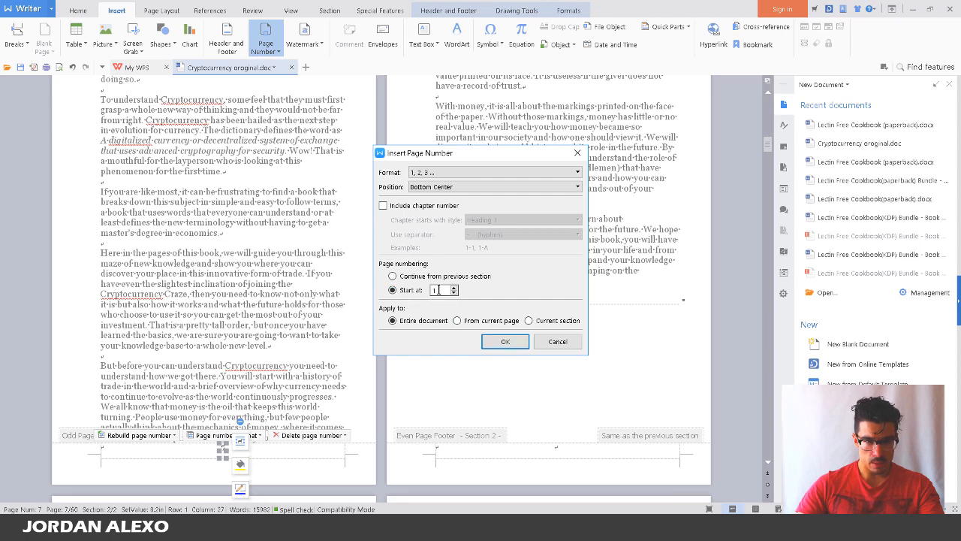
{"action": "left_click", "coordinate": [412, 277]}
{"action": "left_click", "coordinate": [394, 291]}
{"action": "left_click", "coordinate": [493, 342]}
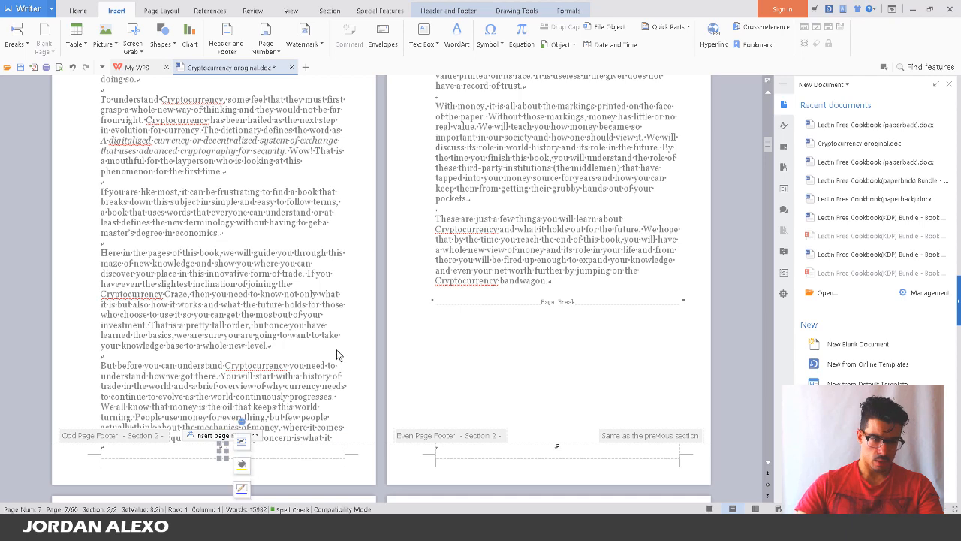
Switch the page numbers to the left of the footer and back to the footer's middle
{"action": "left_click", "coordinate": [217, 436]}
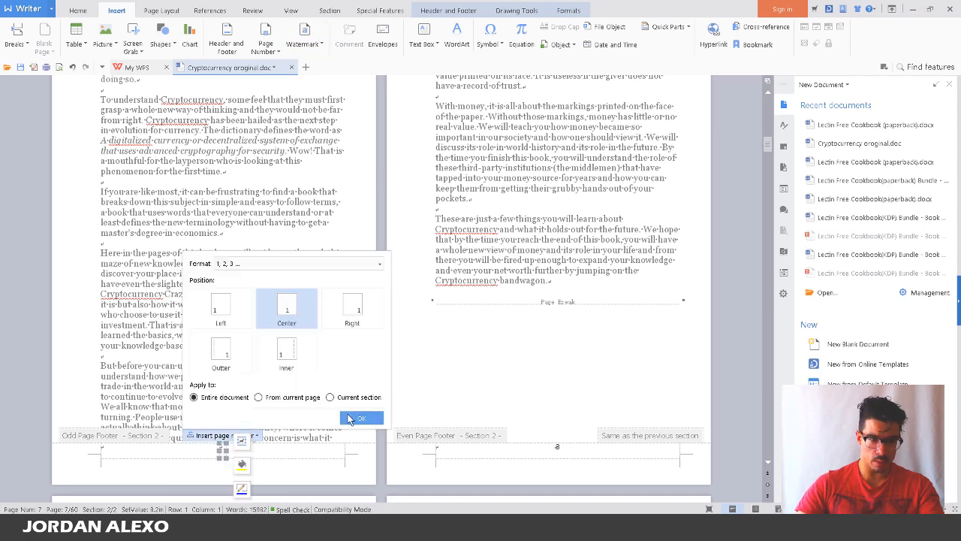
{"action": "key", "text": "Escape"}
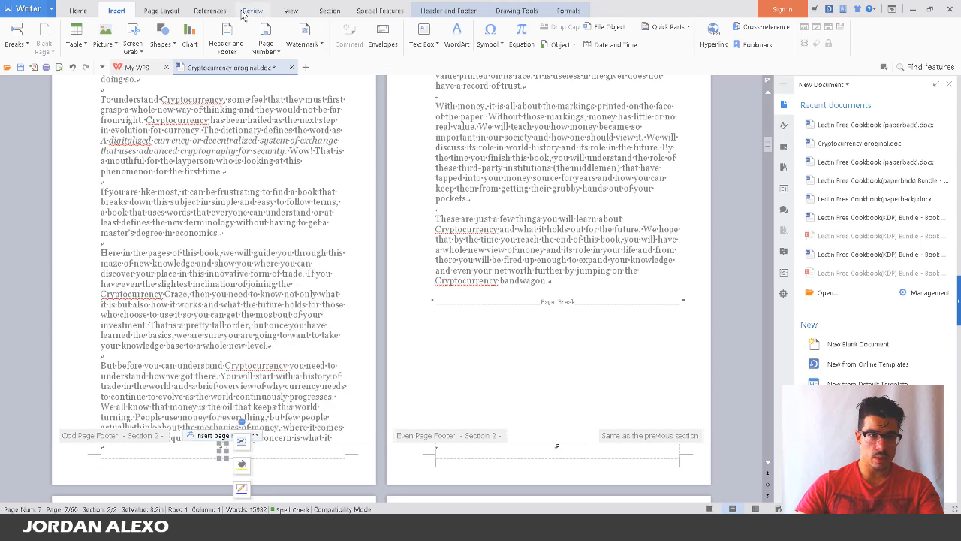
{"action": "left_click", "coordinate": [266, 39]}
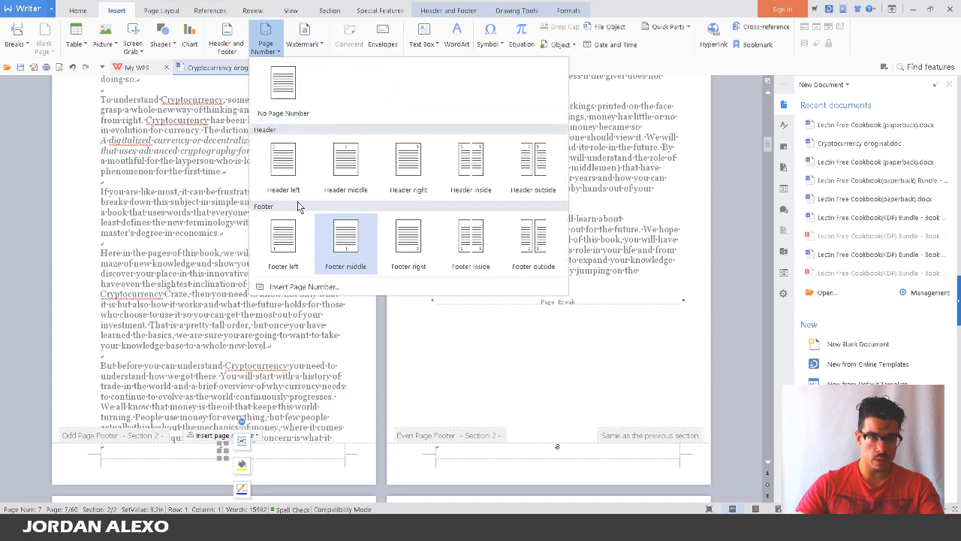
{"action": "left_click", "coordinate": [309, 273]}
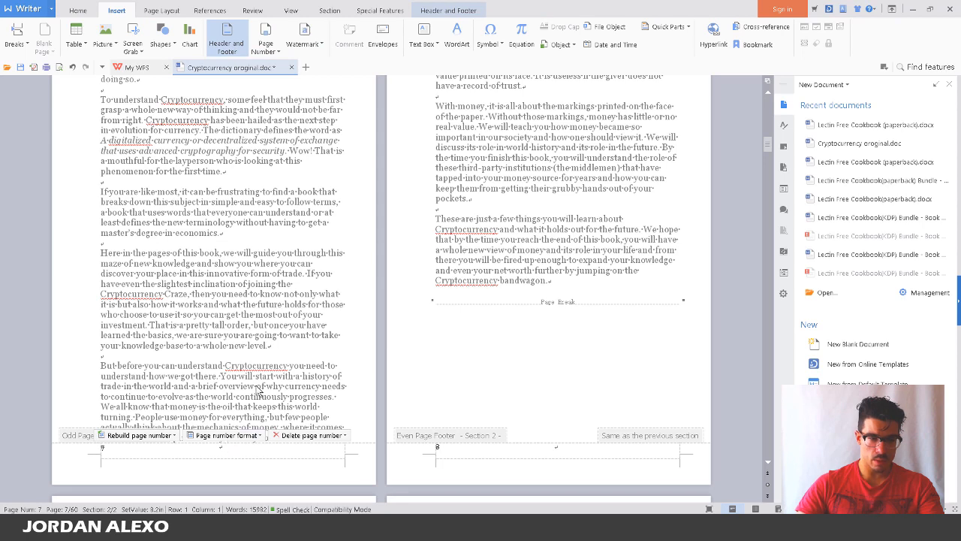
{"action": "left_click", "coordinate": [266, 40]}
{"action": "left_click", "coordinate": [367, 268]}
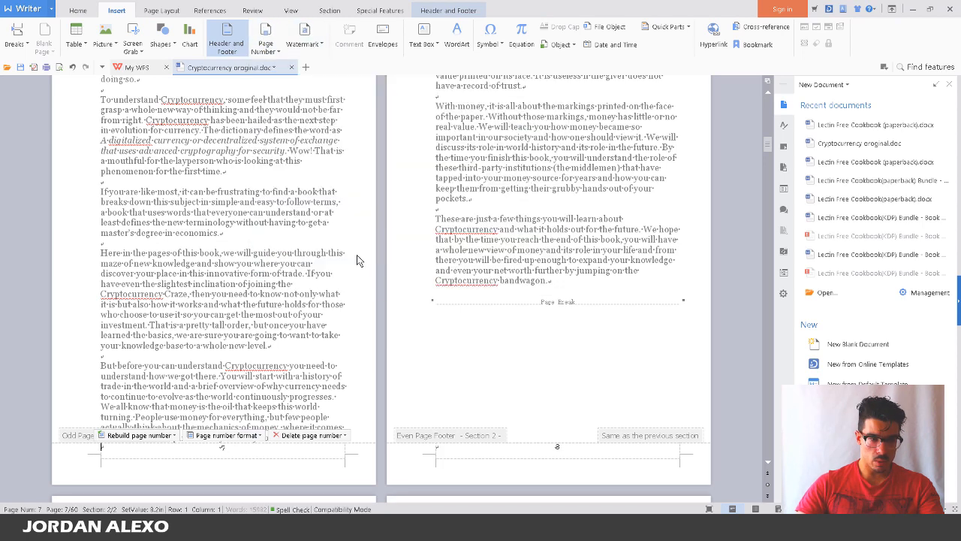
Number the Introduction's section in the 1, 2, 3 format at bottom center, starting at 1 and applied to the current section only
{"action": "double_click", "coordinate": [223, 448]}
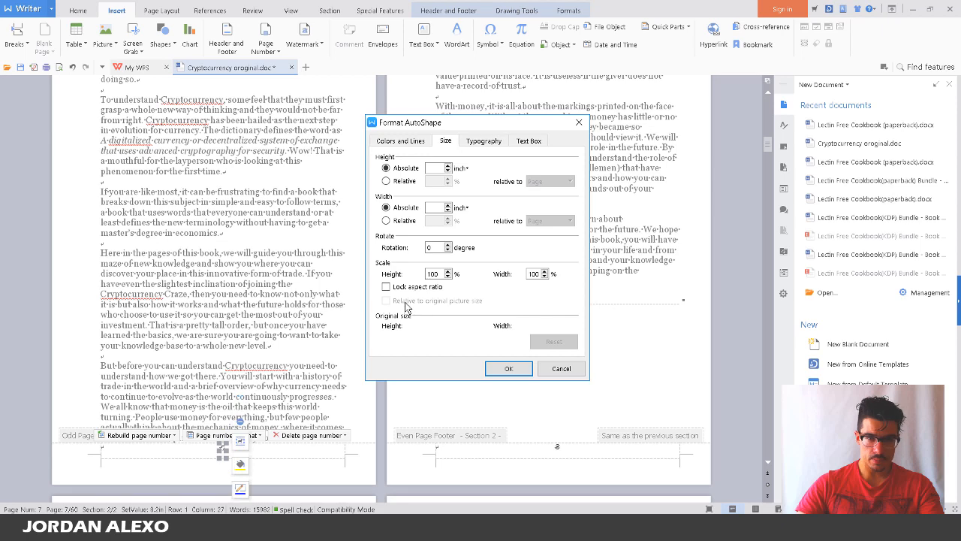
{"action": "left_click", "coordinate": [554, 368]}
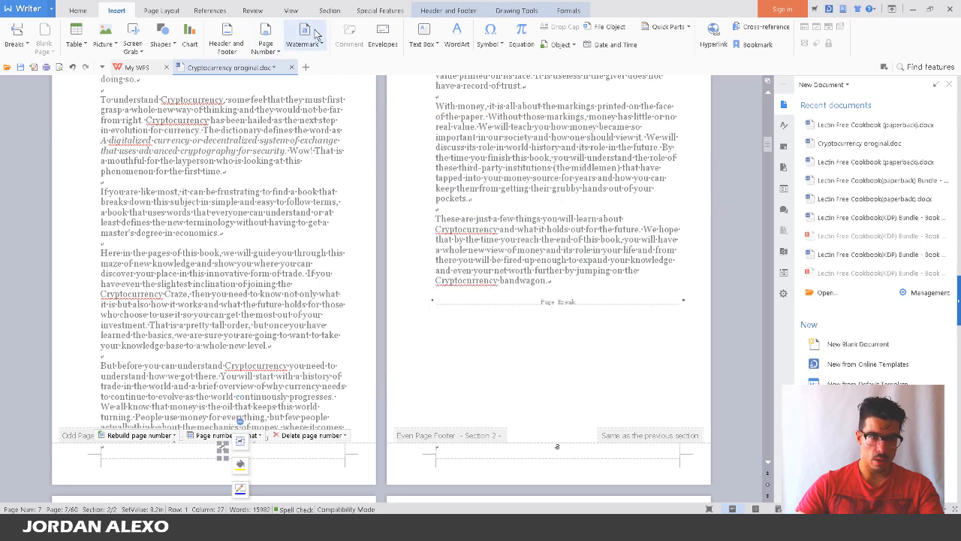
{"action": "left_click", "coordinate": [272, 48]}
{"action": "left_click", "coordinate": [303, 287]}
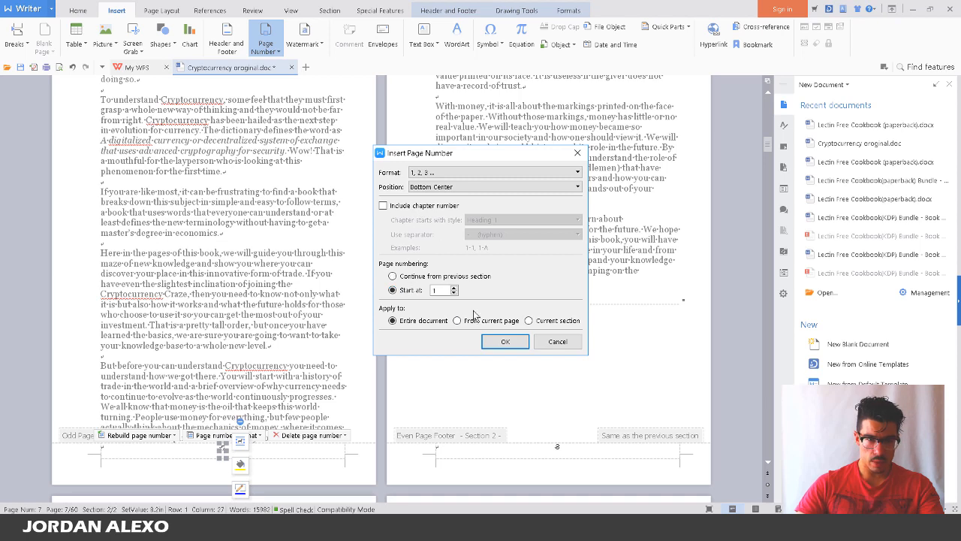
{"action": "left_click", "coordinate": [529, 320]}
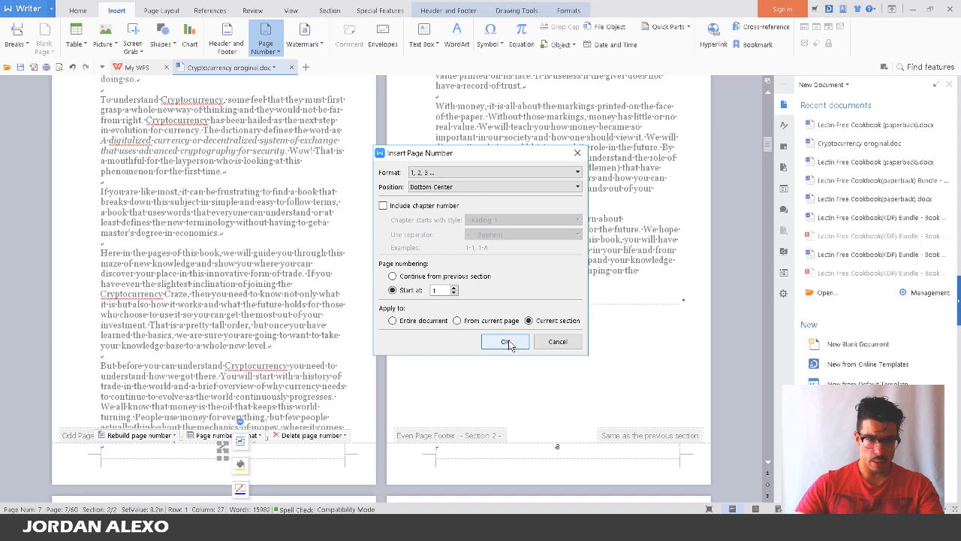
{"action": "left_click", "coordinate": [508, 344]}
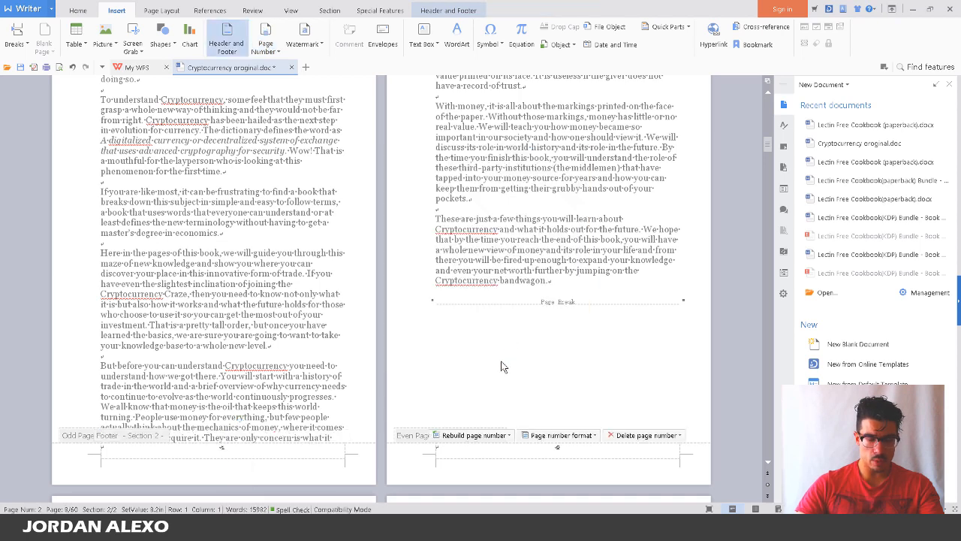
Check the starting number and scope set for the page numbers on the Introduction's first page
{"action": "left_click", "coordinate": [259, 445]}
{"action": "left_click", "coordinate": [222, 448]}
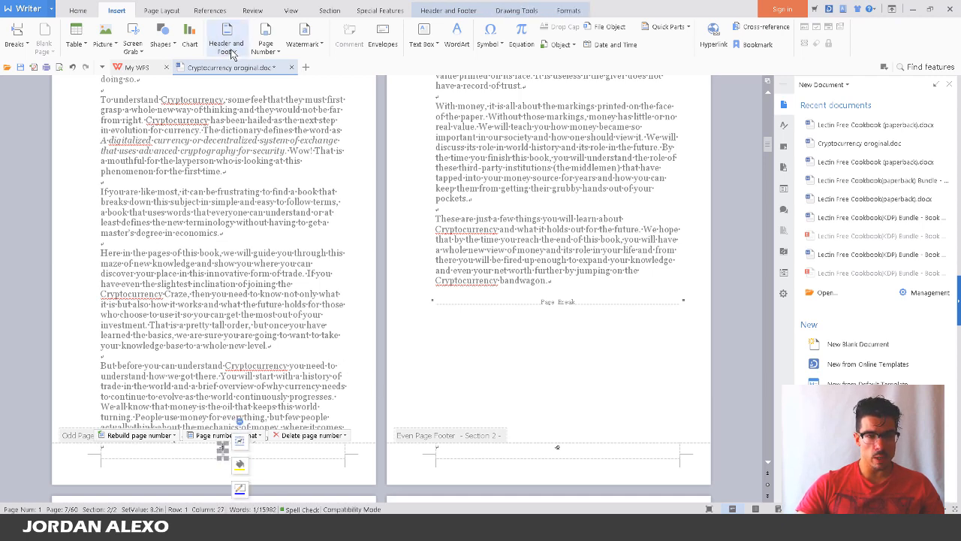
{"action": "left_click", "coordinate": [266, 41]}
{"action": "left_click", "coordinate": [344, 286]}
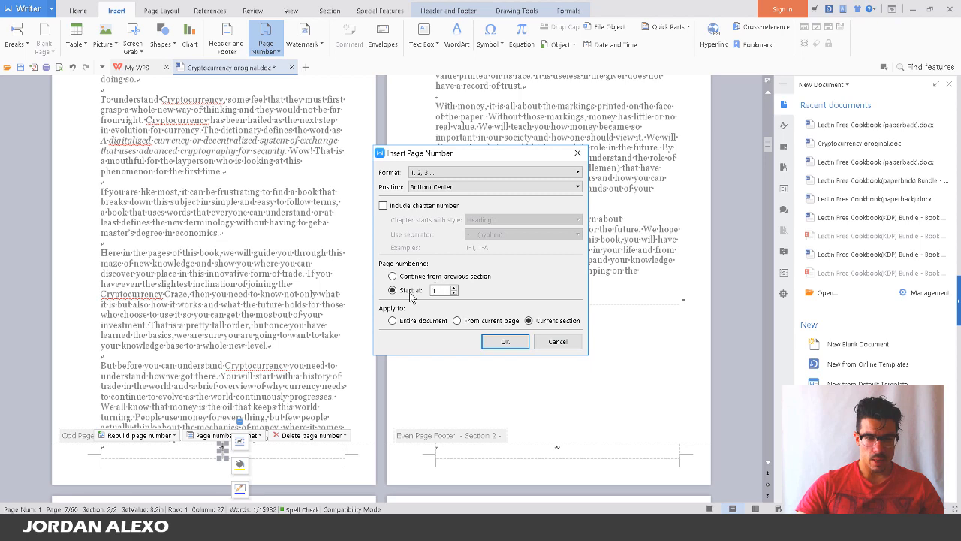
{"action": "left_click", "coordinate": [574, 341]}
Leave footer editing and review the page numbers around the Introduction and Chapter 1, going back to the Table of Content page
{"action": "left_click", "coordinate": [642, 445]}
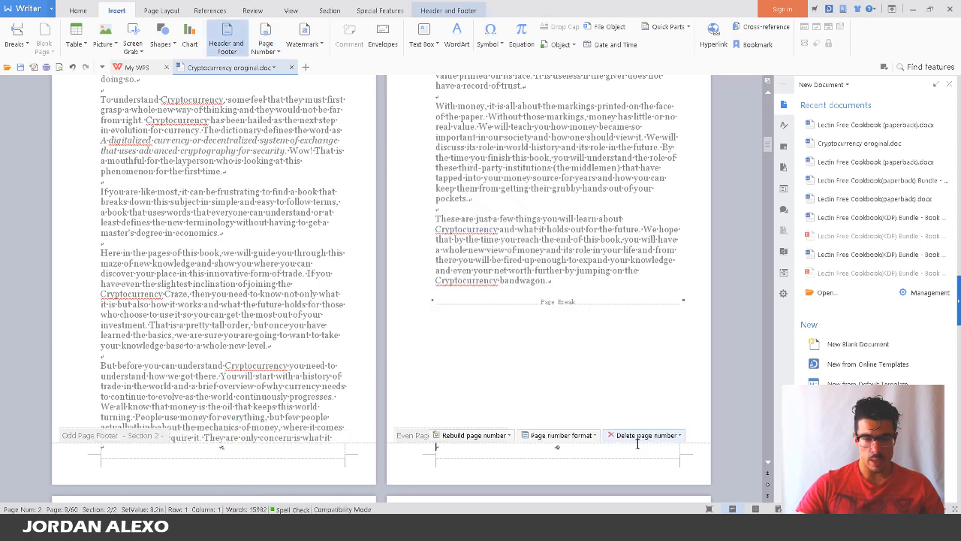
{"action": "double_click", "coordinate": [683, 199]}
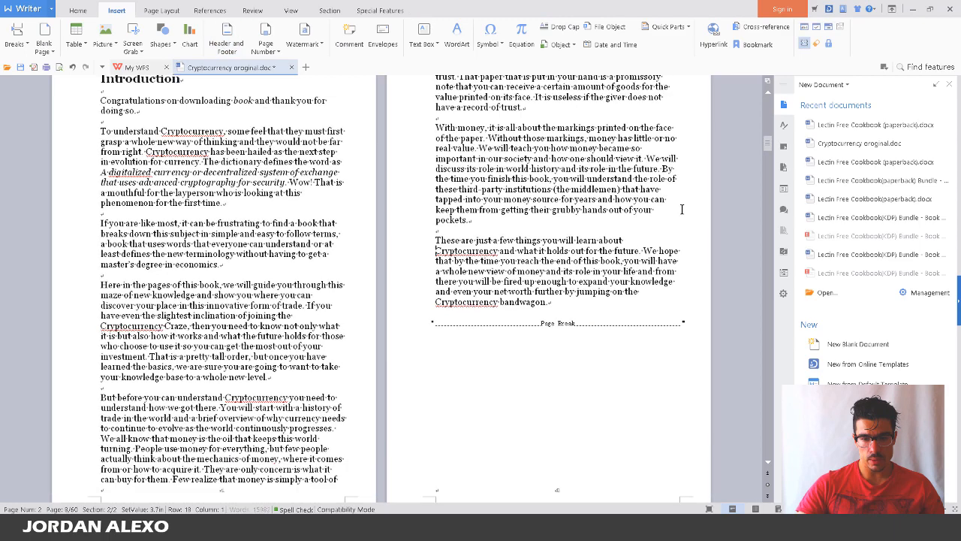
{"action": "scroll", "coordinate": [667, 290], "scroll_direction": "down", "scroll_amount": 5}
{"action": "scroll", "coordinate": [315, 284], "scroll_direction": "up", "scroll_amount": 3}
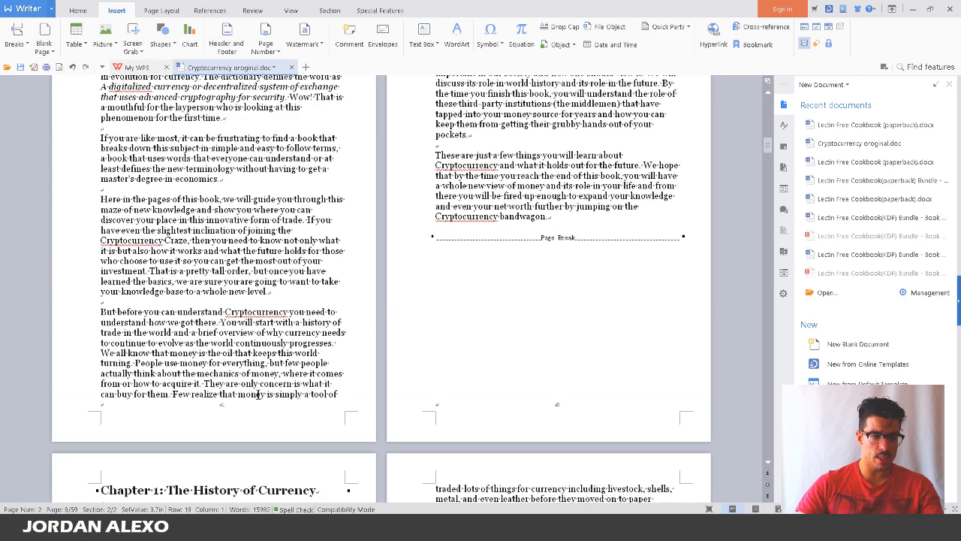
{"action": "scroll", "coordinate": [289, 370], "scroll_direction": "down", "scroll_amount": 1}
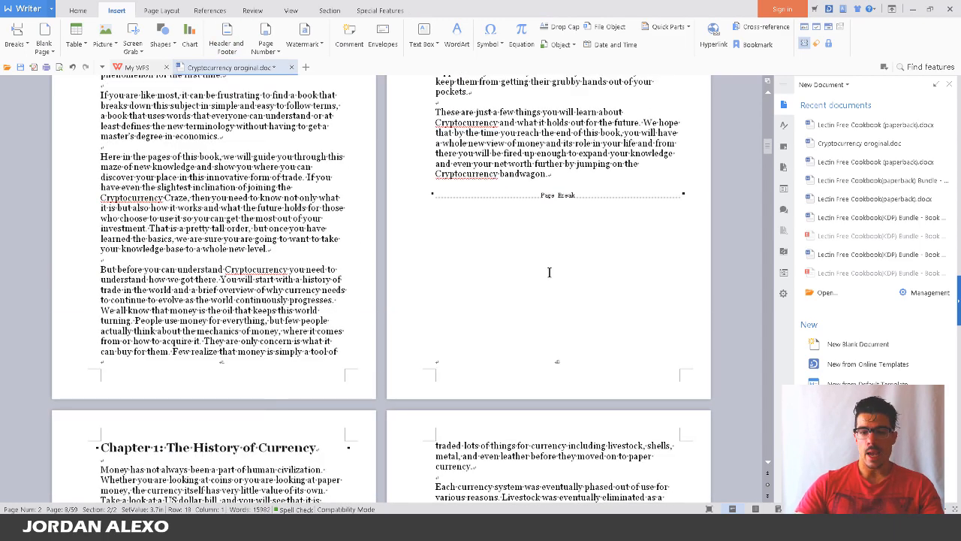
{"action": "scroll", "coordinate": [549, 267], "scroll_direction": "down", "scroll_amount": 2}
{"action": "scroll", "coordinate": [549, 266], "scroll_direction": "down", "scroll_amount": 2}
{"action": "scroll", "coordinate": [547, 267], "scroll_direction": "up", "scroll_amount": 12}
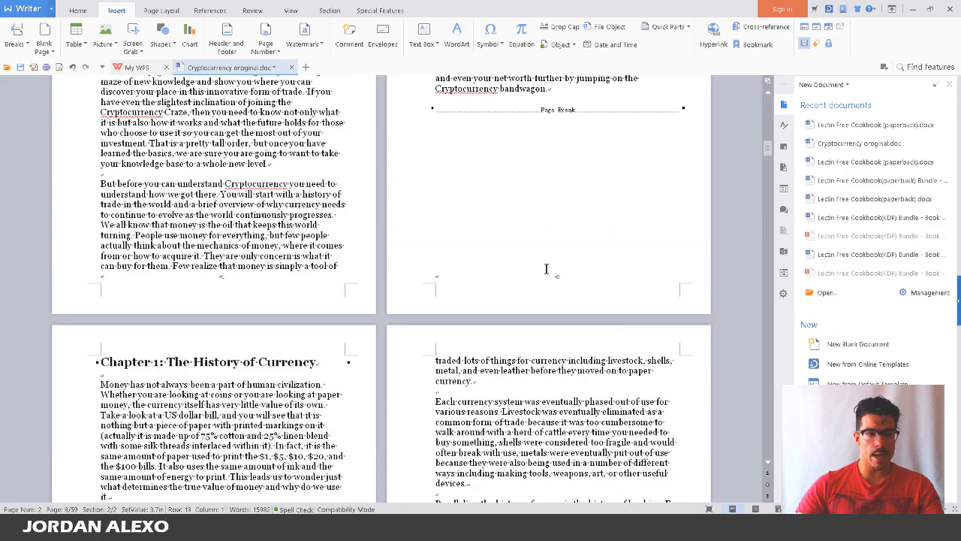
{"action": "scroll", "coordinate": [546, 269], "scroll_direction": "up", "scroll_amount": 18}
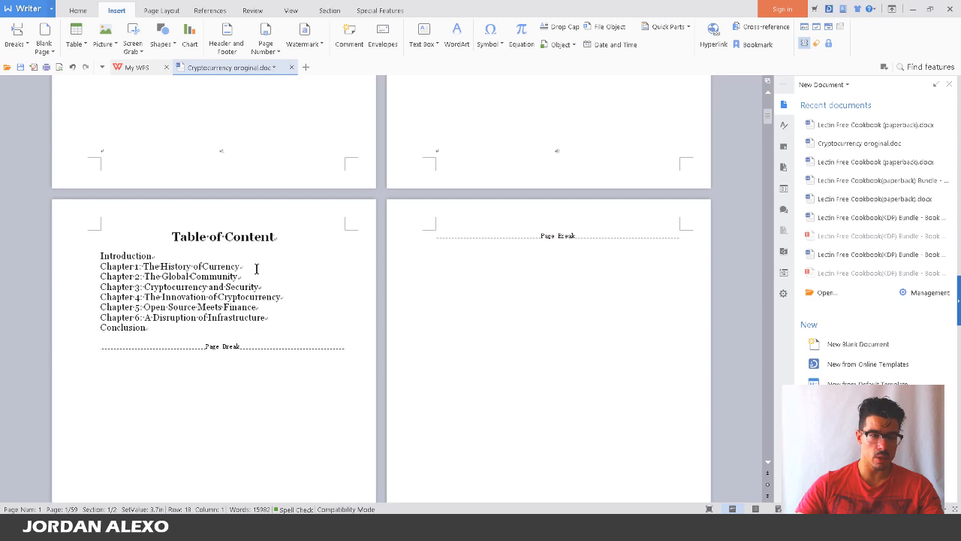
Delete the chapter list from Introduction to Conclusion under the Table of Content heading and add five line breaks in its place
{"action": "left_click_drag", "start_coordinate": [302, 236], "coordinate": [313, 326]}
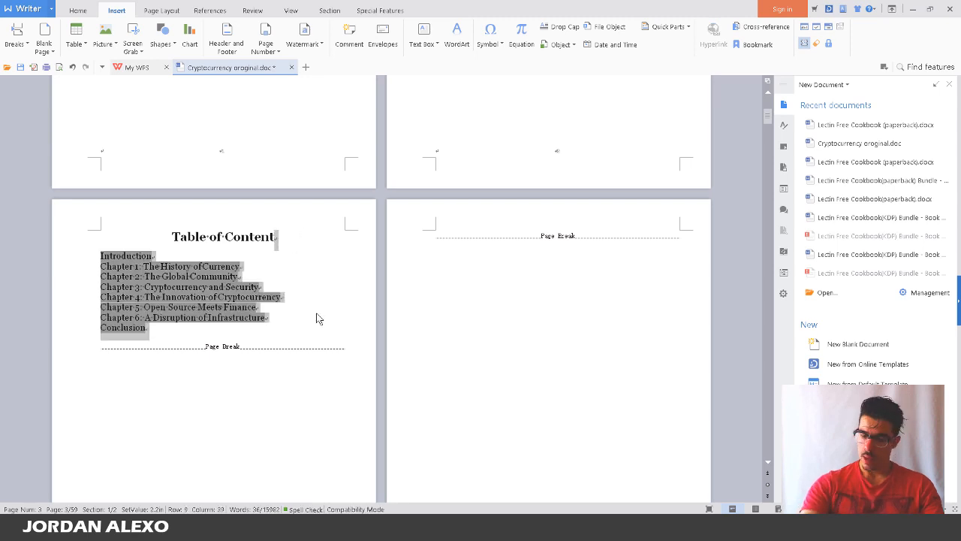
{"action": "key", "text": "Delete"}
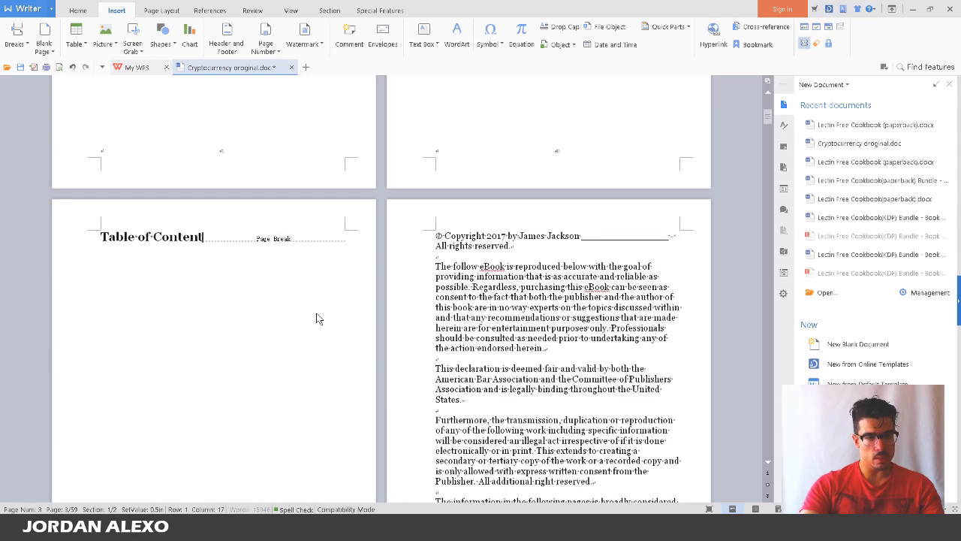
{"action": "key", "text": "Return"}
{"action": "key", "text": "Return"}
{"action": "key", "text": "Return"}
{"action": "key", "text": "Return"}
{"action": "key", "text": "Return"}
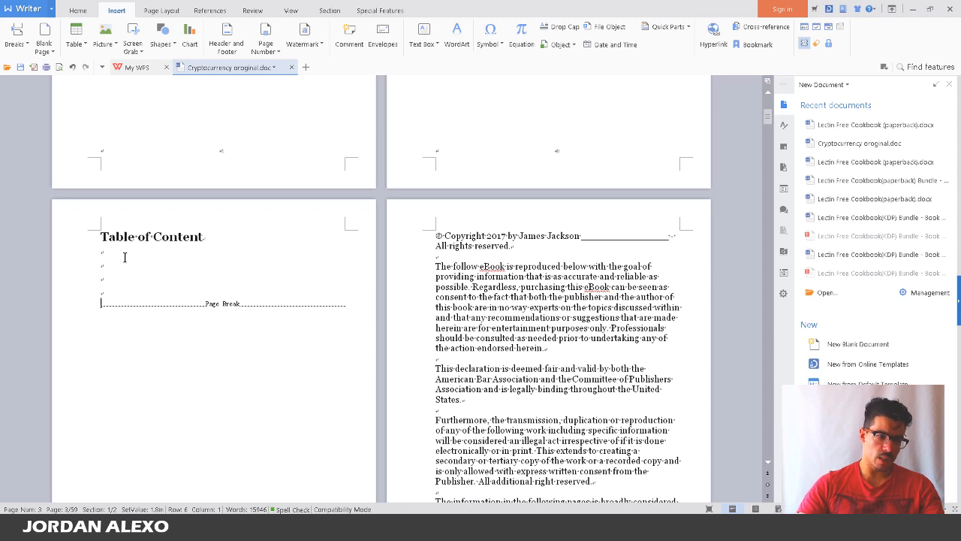
Insert a table of contents under the Table of Content heading with a dotted leader, two levels, right-aligned page numbers and no hyperlinks
{"action": "left_click", "coordinate": [124, 257]}
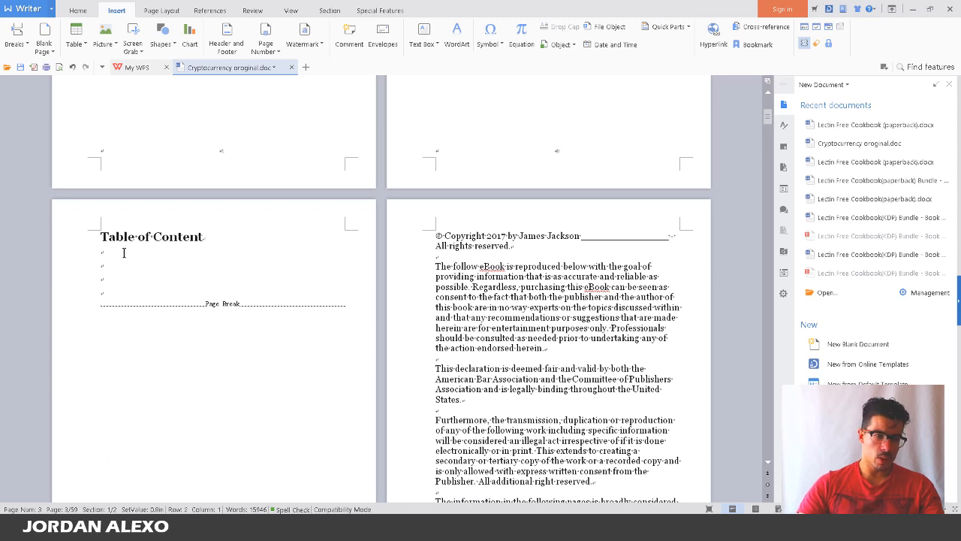
{"action": "left_click", "coordinate": [161, 9]}
{"action": "left_click", "coordinate": [209, 8]}
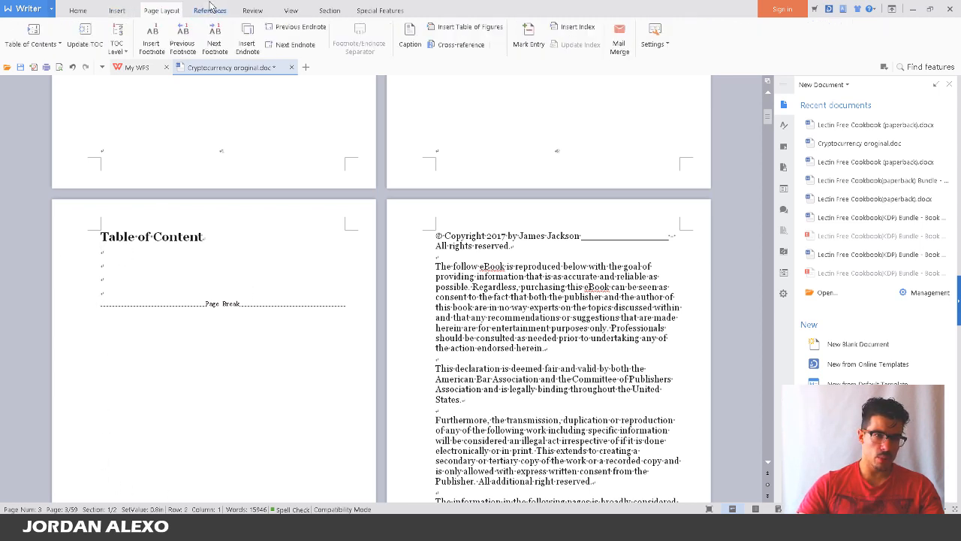
{"action": "left_click", "coordinate": [53, 39]}
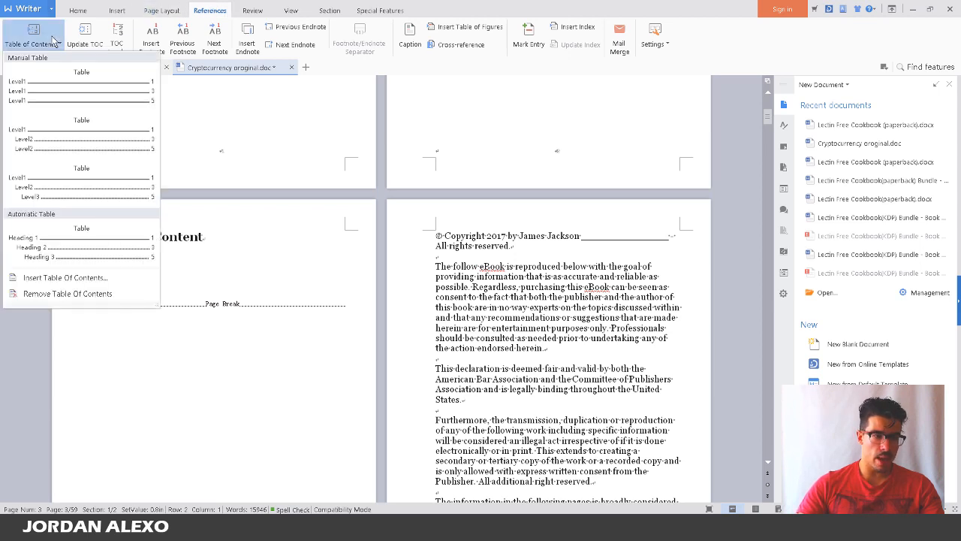
{"action": "left_click", "coordinate": [66, 278]}
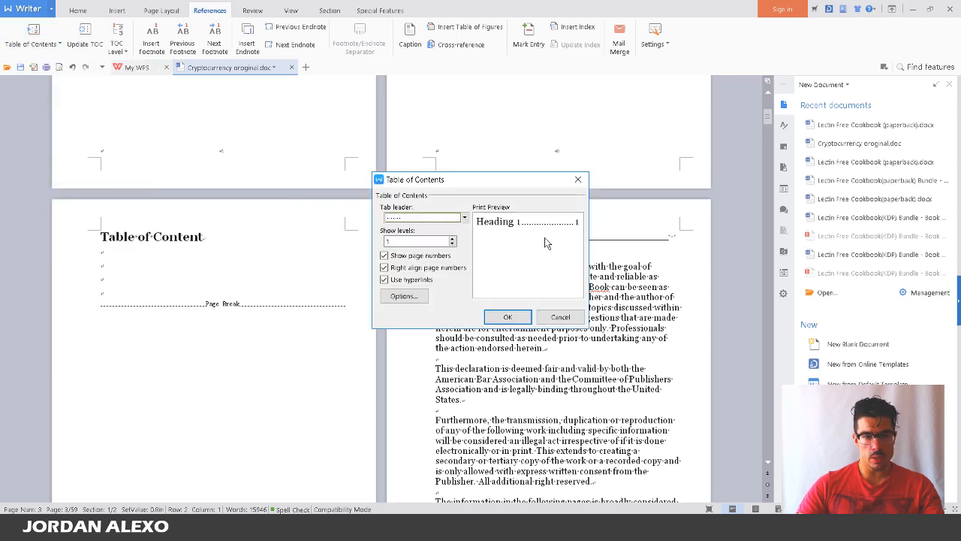
{"action": "left_click", "coordinate": [453, 244]}
{"action": "left_click", "coordinate": [452, 240]}
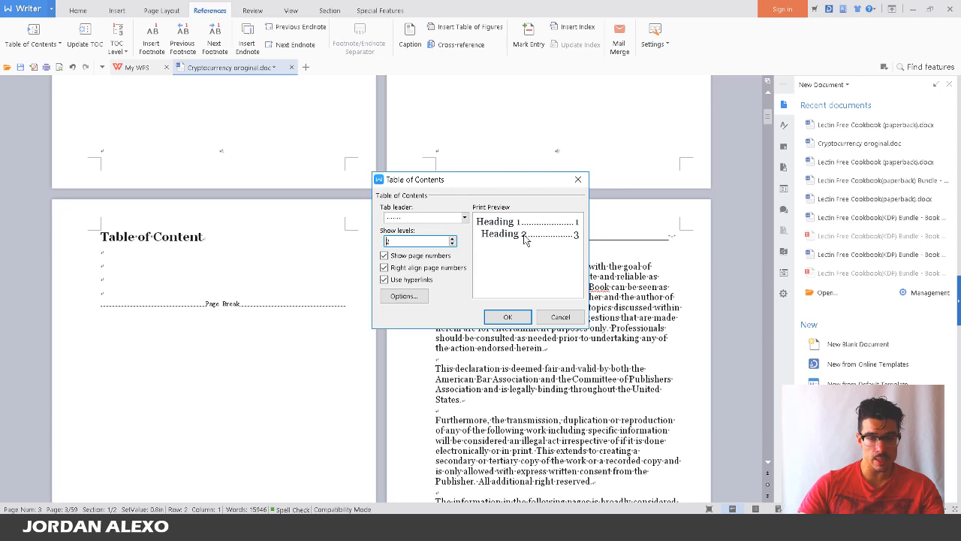
{"action": "left_click", "coordinate": [411, 281]}
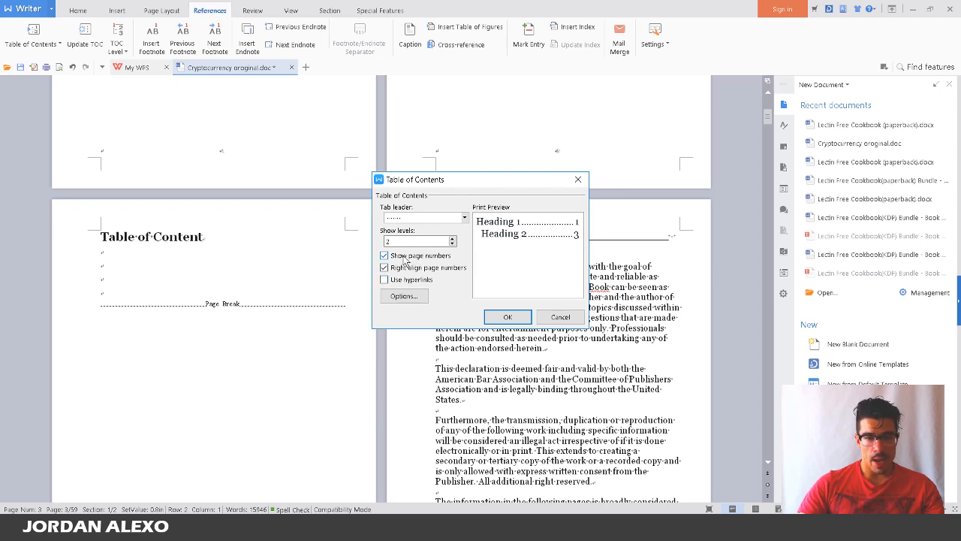
{"action": "left_click", "coordinate": [508, 317]}
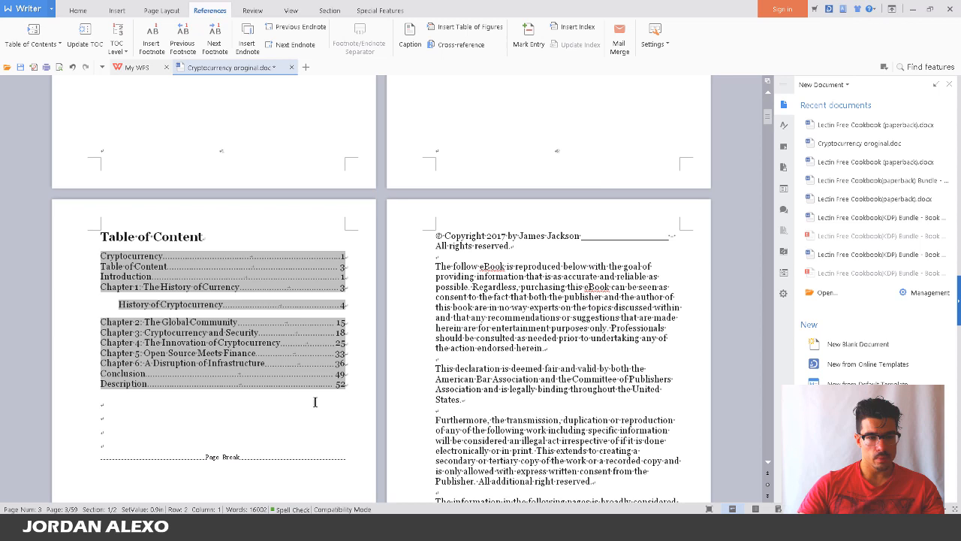
Delete the blank lines between the new table of contents and the page break below it
{"action": "left_click", "coordinate": [291, 396]}
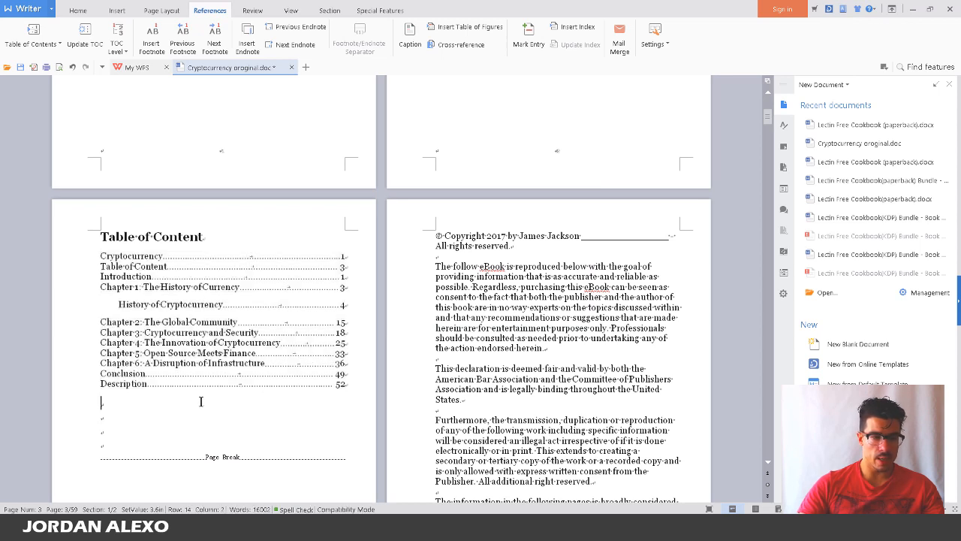
{"action": "key", "text": "Delete"}
{"action": "key", "text": "Delete"}
{"action": "key", "text": "Delete"}
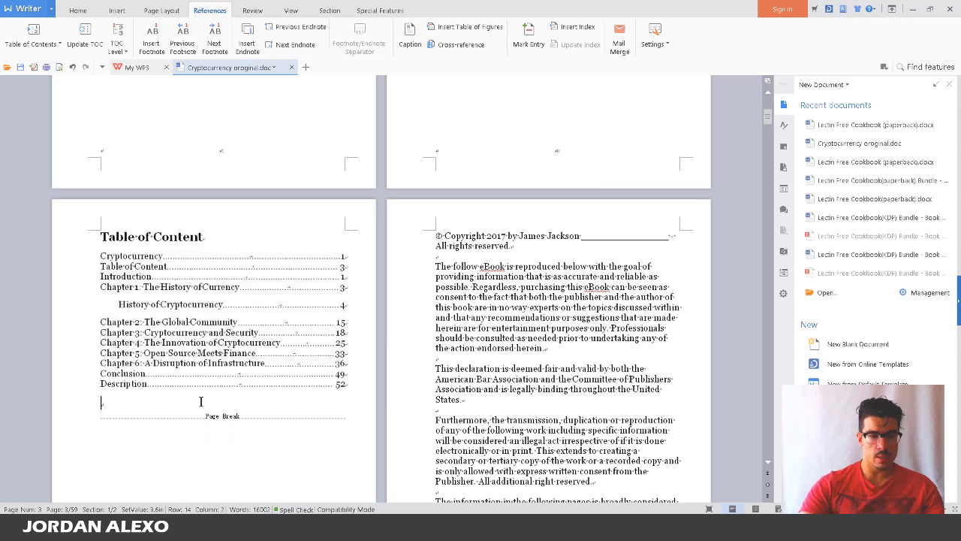
{"action": "key", "text": "Delete"}
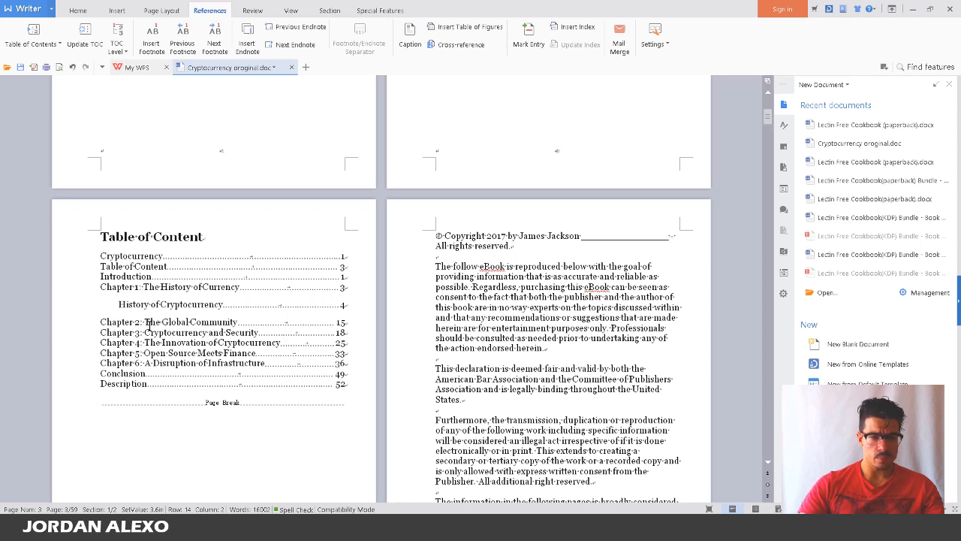
Delete the Description entry from the end of the table of contents
{"action": "left_click", "coordinate": [124, 305]}
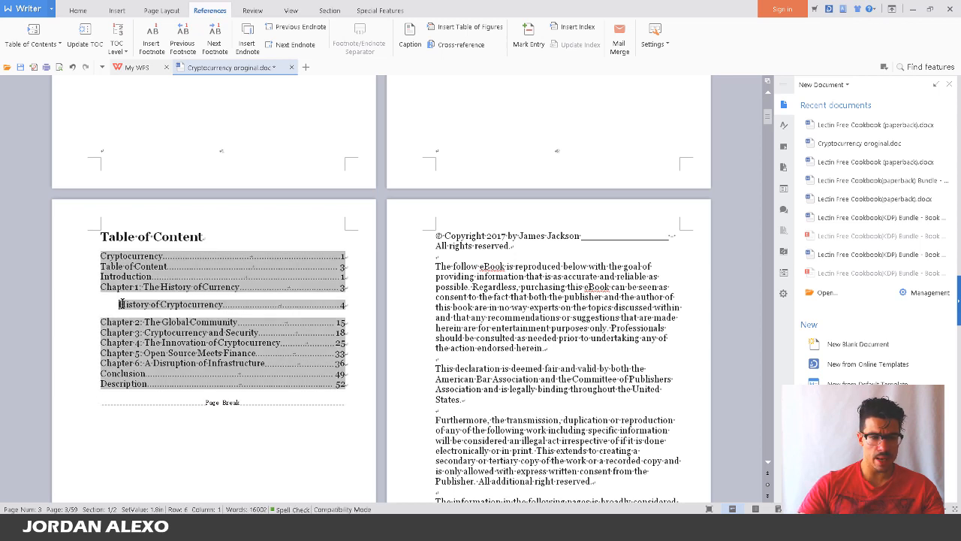
{"action": "left_click", "coordinate": [356, 300]}
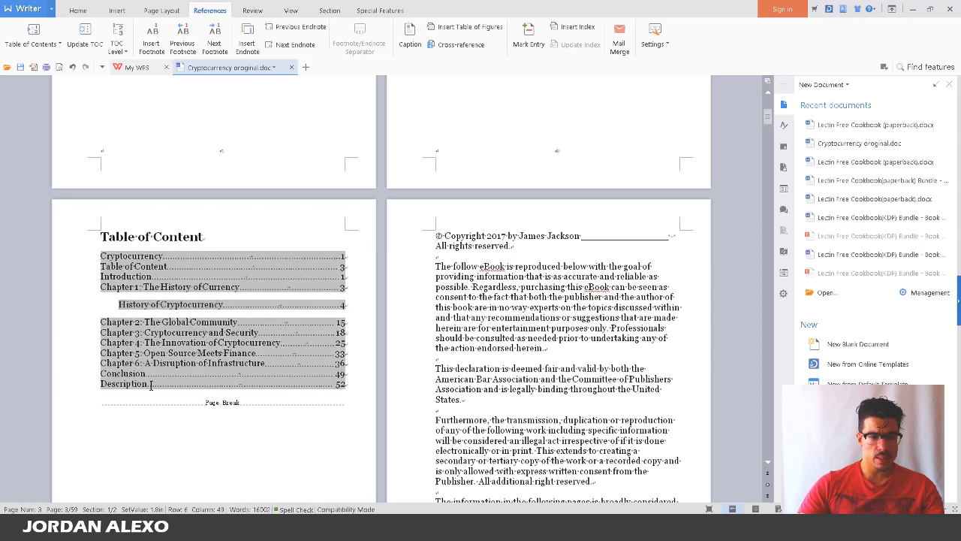
{"action": "left_click_drag", "start_coordinate": [344, 385], "coordinate": [102, 388]}
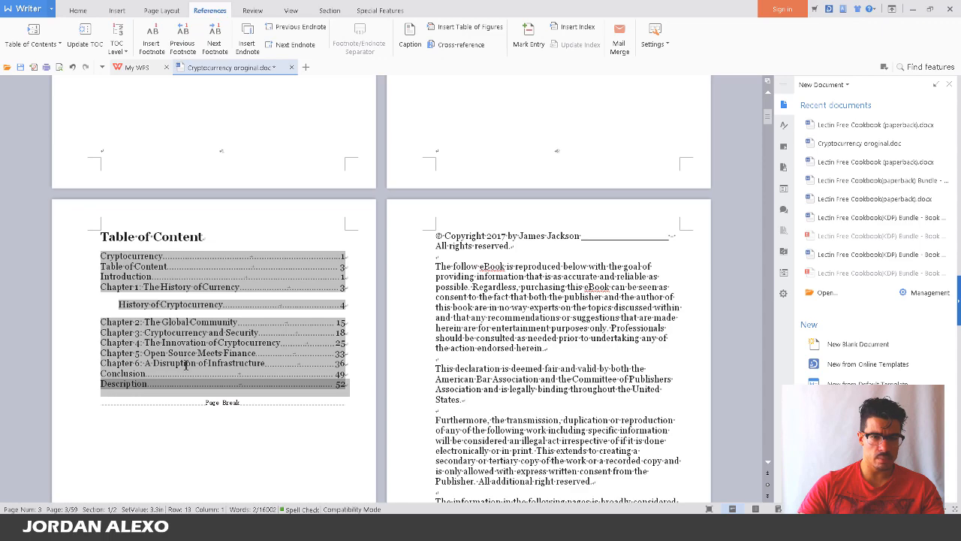
{"action": "scroll", "coordinate": [369, 429], "scroll_direction": "down", "scroll_amount": 5}
{"action": "scroll", "coordinate": [369, 429], "scroll_direction": "up", "scroll_amount": 5}
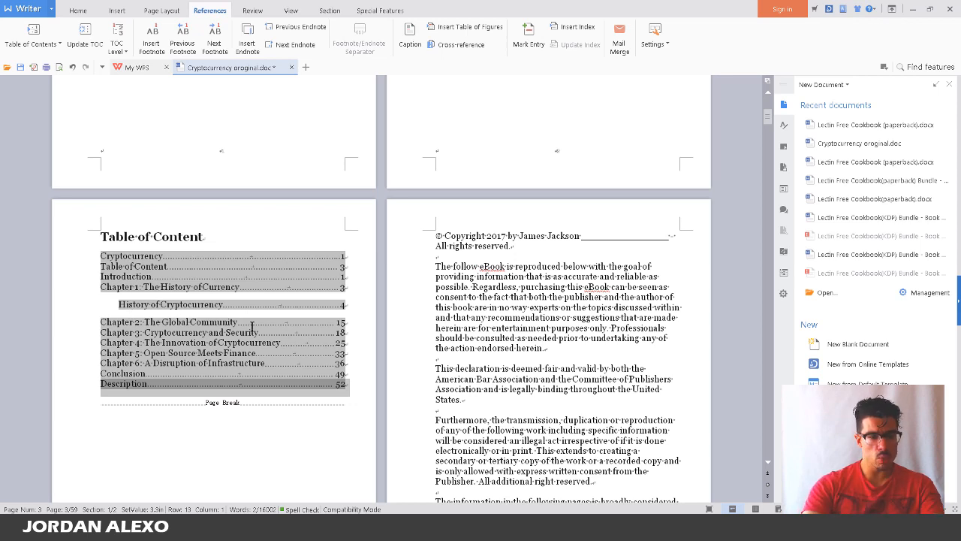
{"action": "key", "text": "Delete"}
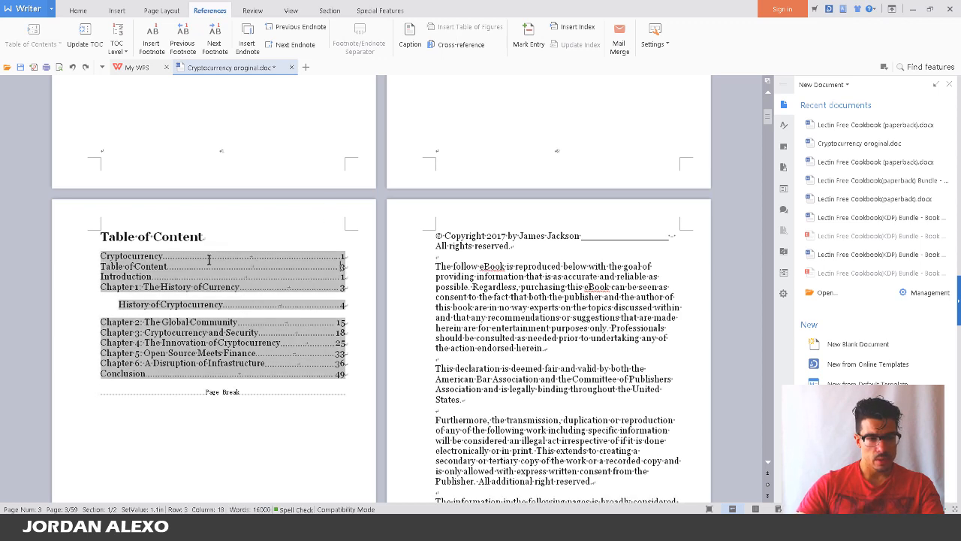
Delete the Cryptocurrency and Table of Content entries from the start of the table of contents
{"action": "left_click_drag", "start_coordinate": [99, 256], "coordinate": [347, 256]}
{"action": "key", "text": "Delete"}
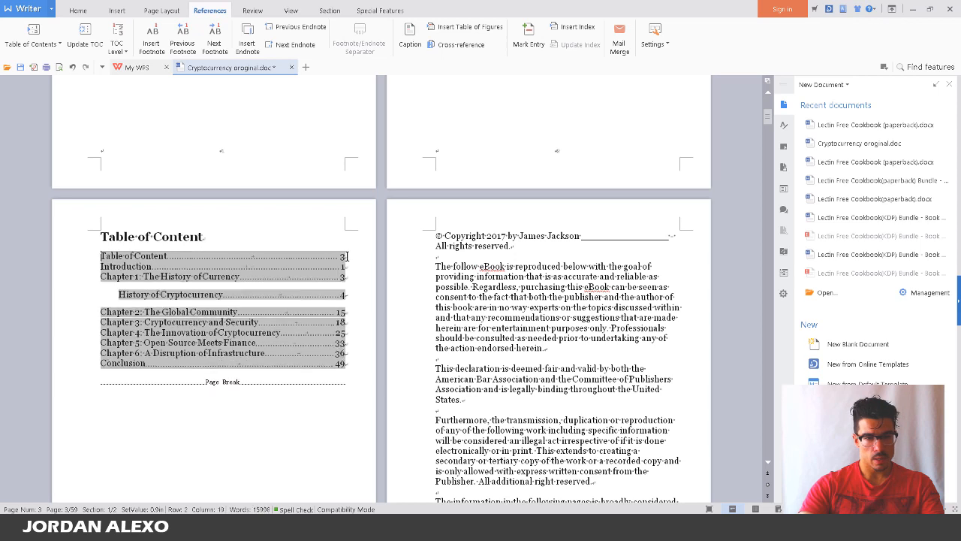
{"action": "left_click_drag", "start_coordinate": [347, 256], "coordinate": [99, 259]}
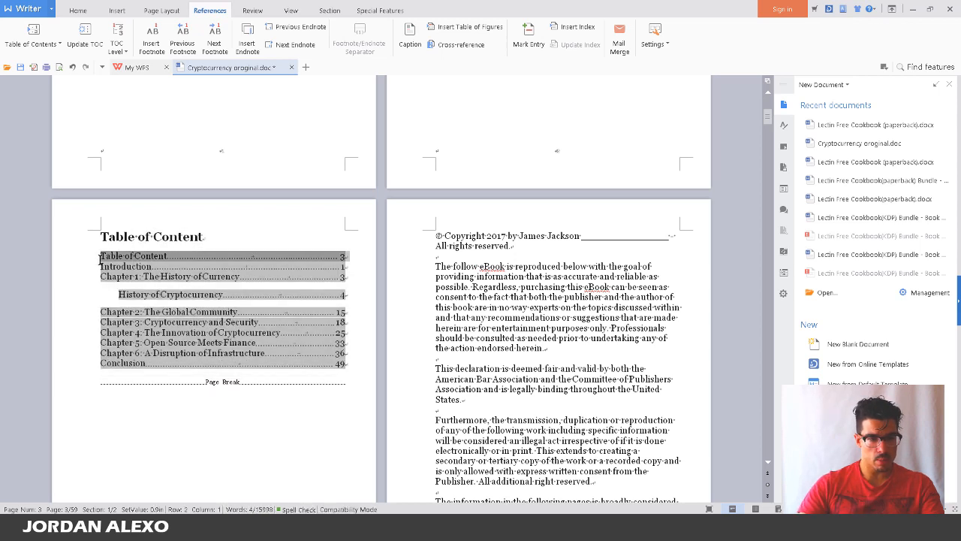
{"action": "key", "text": "Delete"}
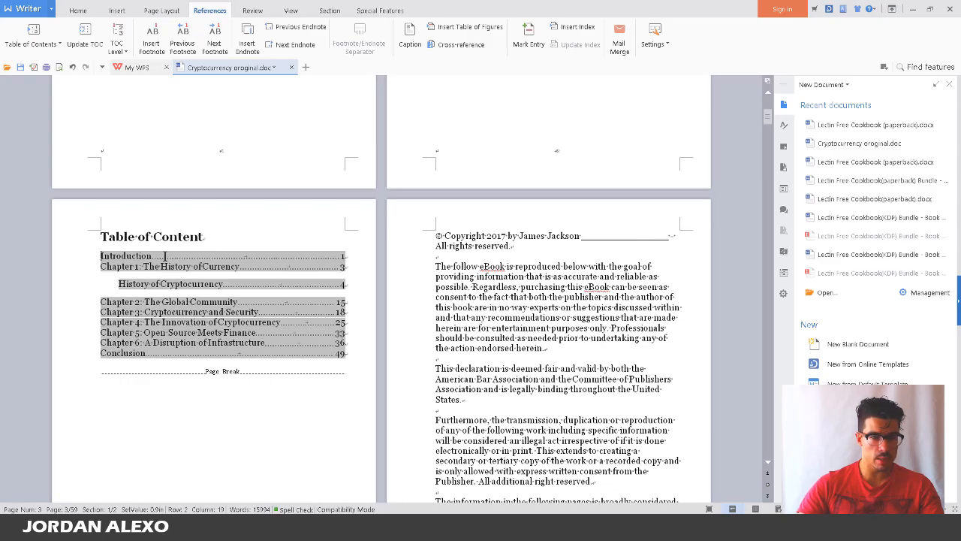
Examine the page layout from the title page to Chapter 1, including the blank page after the title, with several pages shown at once
{"action": "scroll", "coordinate": [216, 312], "scroll_direction": "down", "scroll_amount": 10}
{"action": "scroll", "coordinate": [218, 315], "scroll_direction": "down", "scroll_amount": 8}
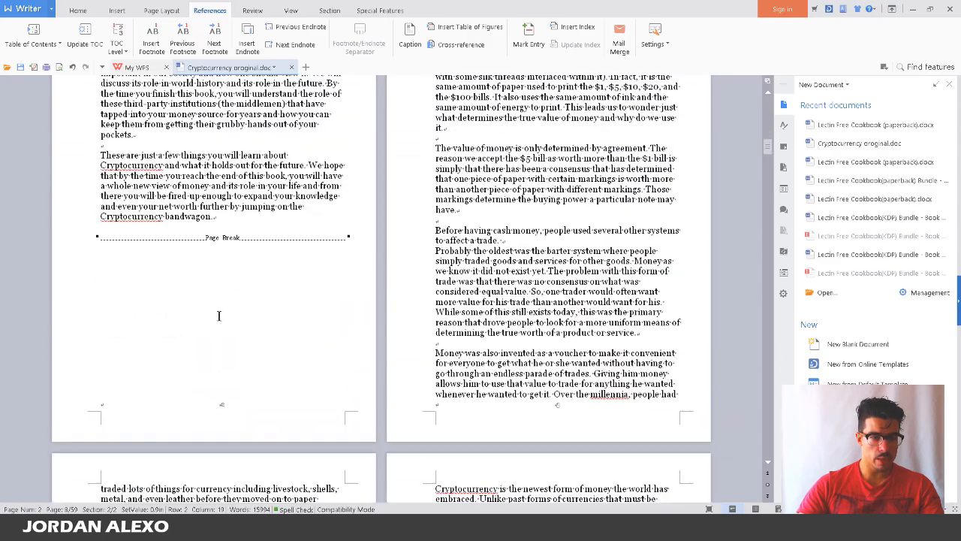
{"action": "scroll", "coordinate": [233, 305], "scroll_direction": "up", "scroll_amount": 12}
{"action": "scroll", "coordinate": [232, 305], "scroll_direction": "up", "scroll_amount": 12}
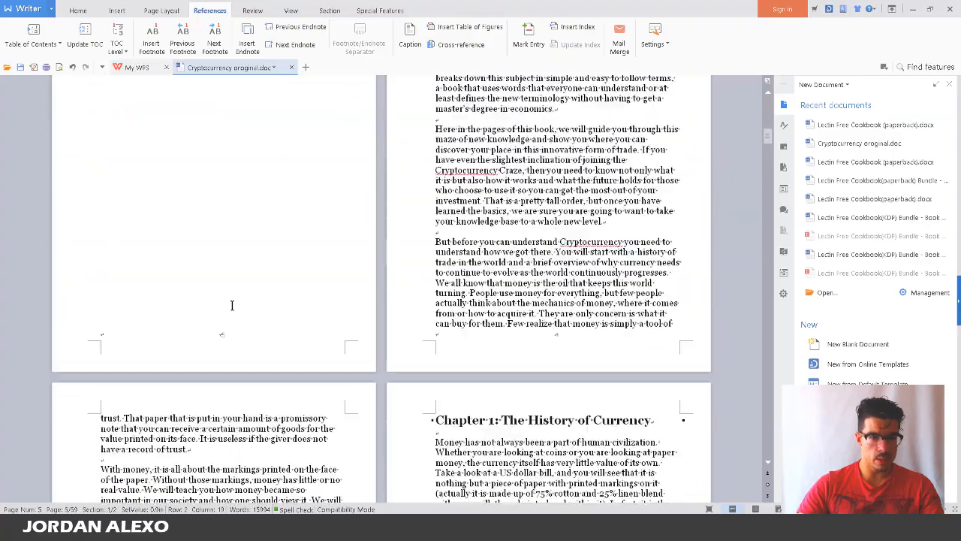
{"action": "scroll", "coordinate": [232, 305], "scroll_direction": "down", "scroll_amount": 3}
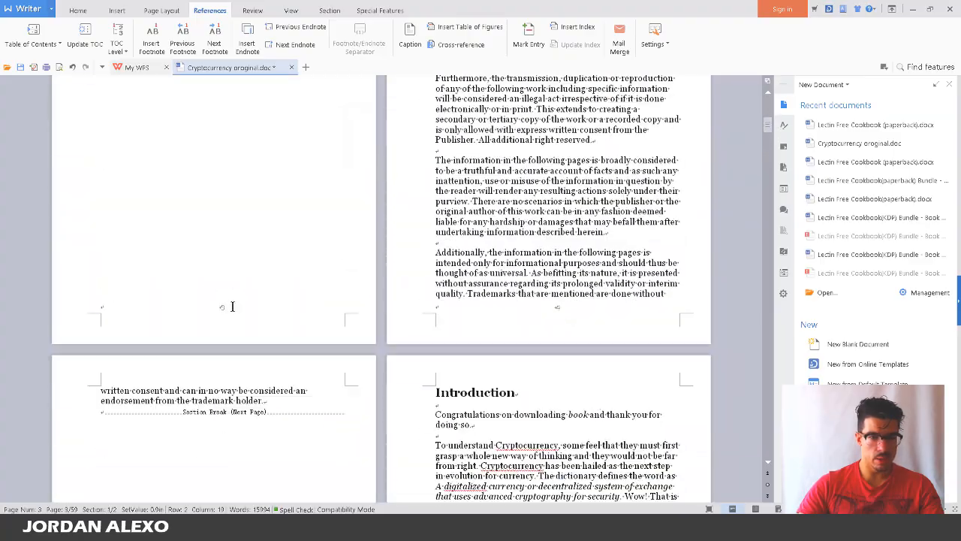
{"action": "scroll", "coordinate": [533, 403], "scroll_direction": "up", "scroll_amount": 8}
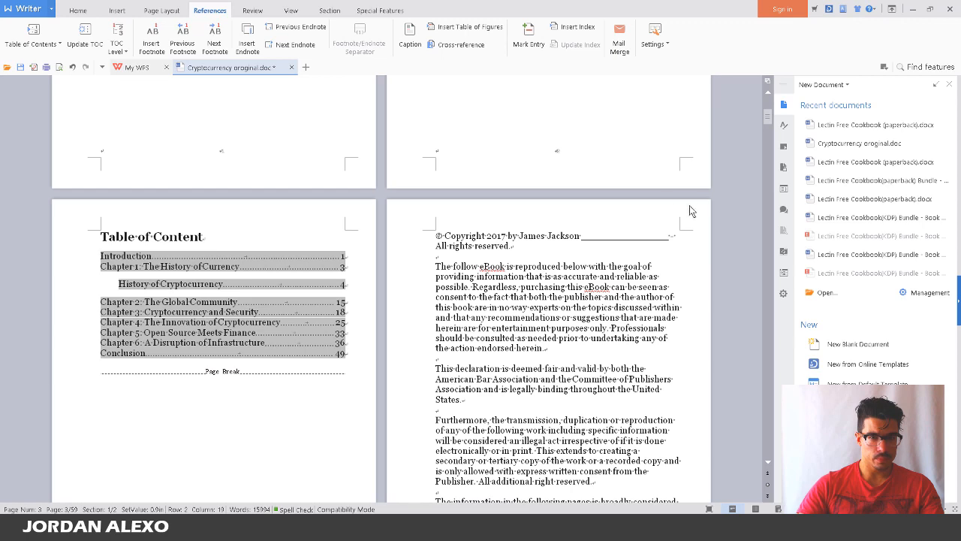
{"action": "scroll", "coordinate": [697, 210], "scroll_direction": "up", "scroll_amount": 10}
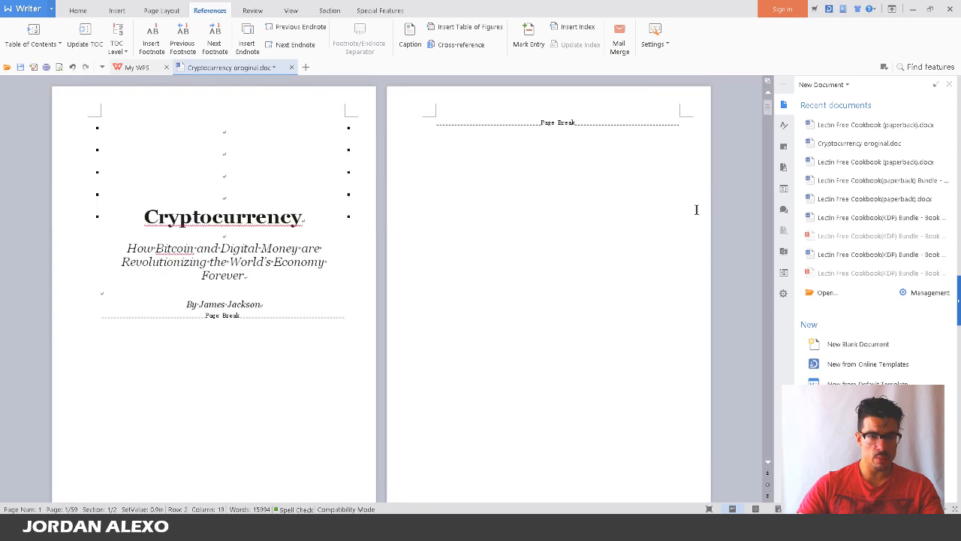
{"action": "scroll", "coordinate": [696, 210], "scroll_direction": "down", "scroll_amount": 3}
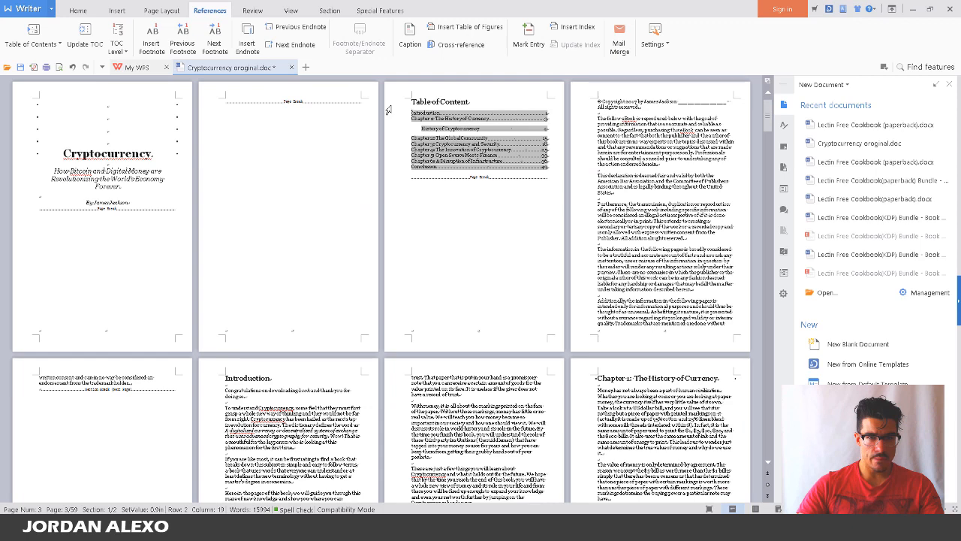
{"action": "scroll", "coordinate": [388, 113], "scroll_direction": "down", "scroll_amount": 3}
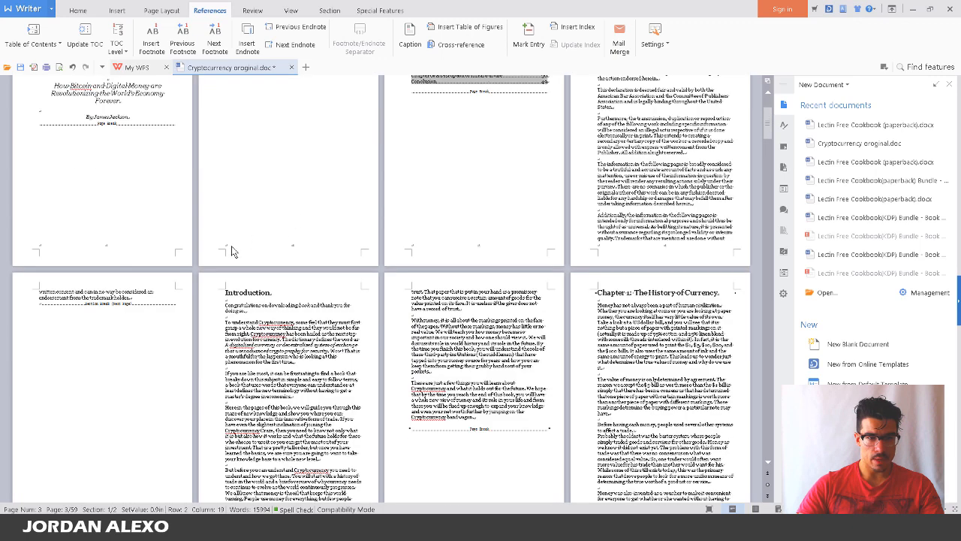
{"action": "scroll", "coordinate": [237, 242], "scroll_direction": "up", "scroll_amount": 3}
{"action": "left_click", "coordinate": [327, 164]}
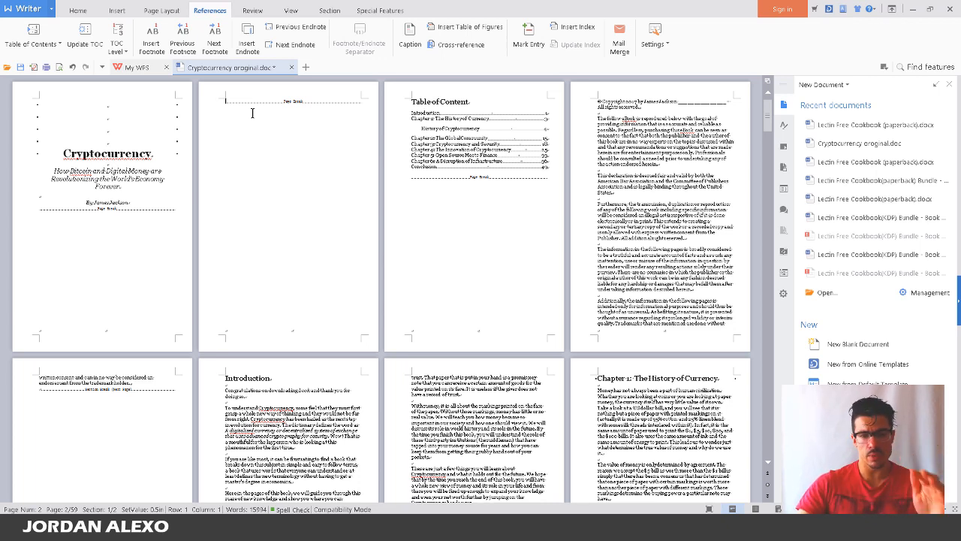
Insert a page break after the table of contents so that a blank page precedes the copyright page
{"action": "left_click", "coordinate": [556, 176]}
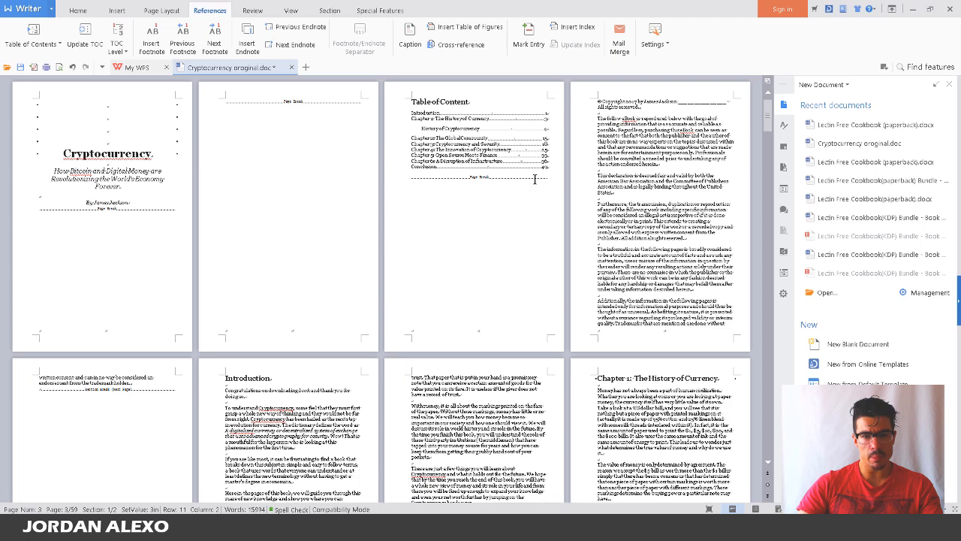
{"action": "left_click", "coordinate": [117, 11]}
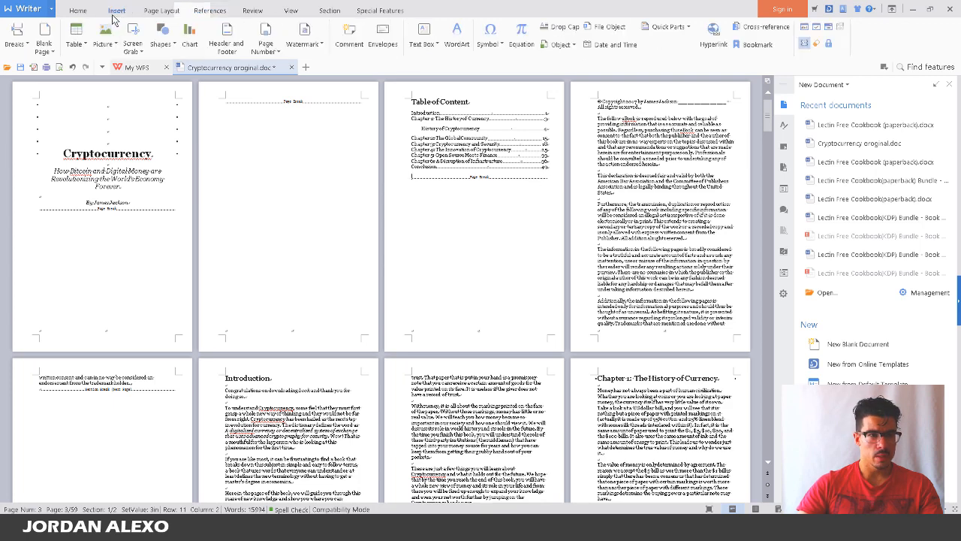
{"action": "left_click", "coordinate": [16, 38]}
{"action": "left_click", "coordinate": [30, 59]}
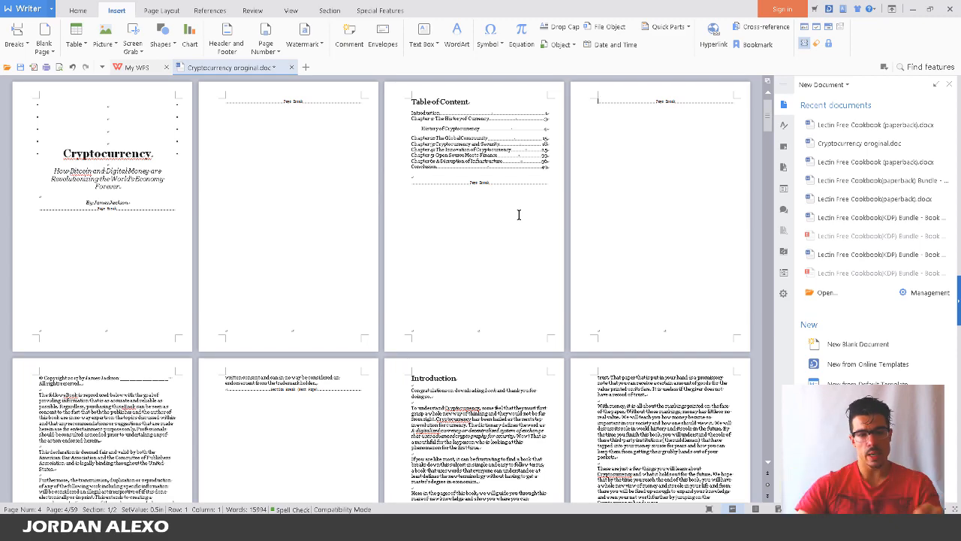
Review the layout of the remaining chapters through to the Description at the end of the manuscript
{"action": "scroll", "coordinate": [529, 223], "scroll_direction": "down", "scroll_amount": 1}
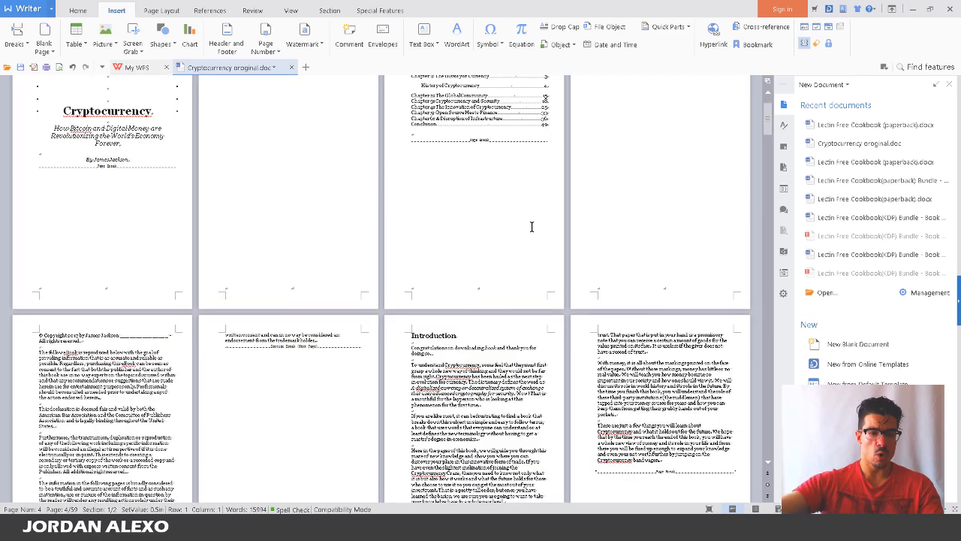
{"action": "scroll", "coordinate": [532, 226], "scroll_direction": "down", "scroll_amount": 3}
{"action": "scroll", "coordinate": [548, 270], "scroll_direction": "down", "scroll_amount": 10}
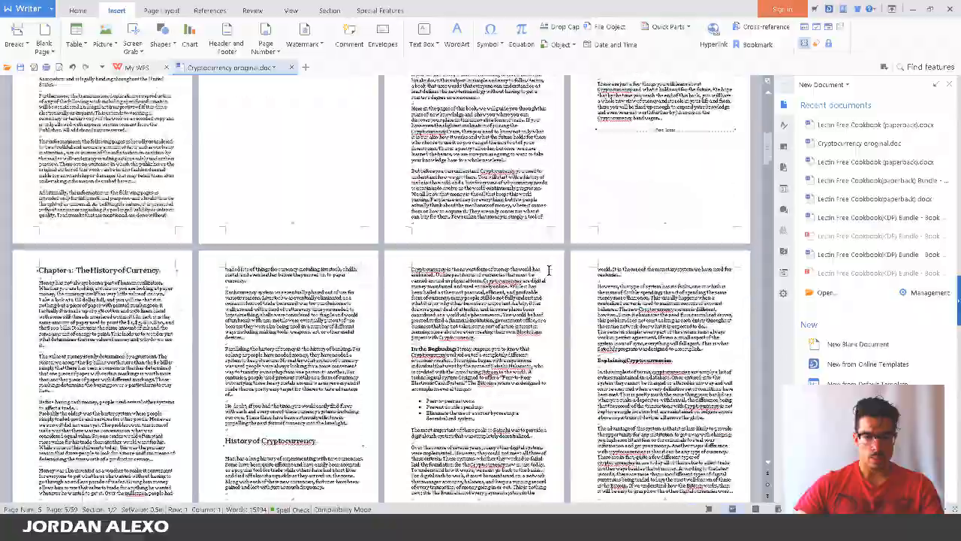
{"action": "scroll", "coordinate": [548, 271], "scroll_direction": "down", "scroll_amount": 15}
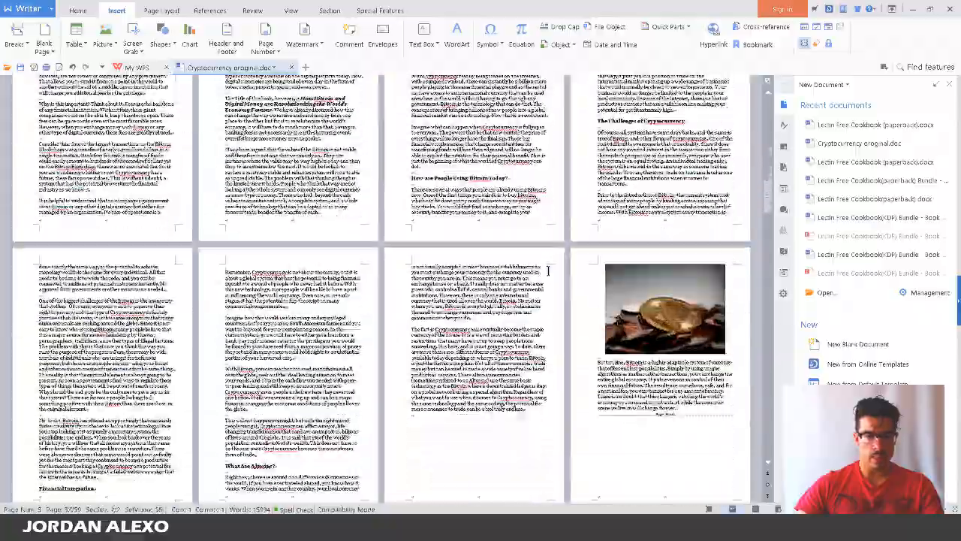
{"action": "scroll", "coordinate": [548, 278], "scroll_direction": "down", "scroll_amount": 15}
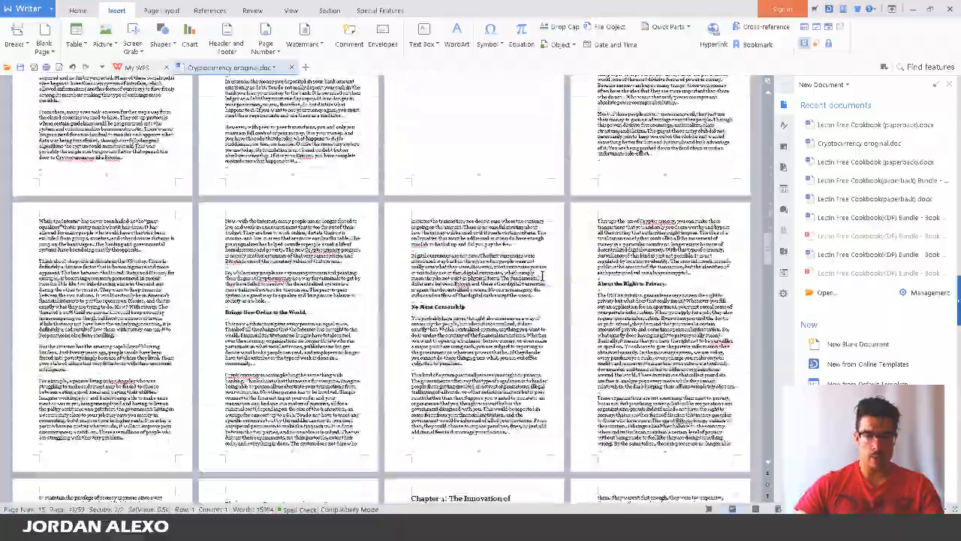
{"action": "scroll", "coordinate": [551, 295], "scroll_direction": "down", "scroll_amount": 15}
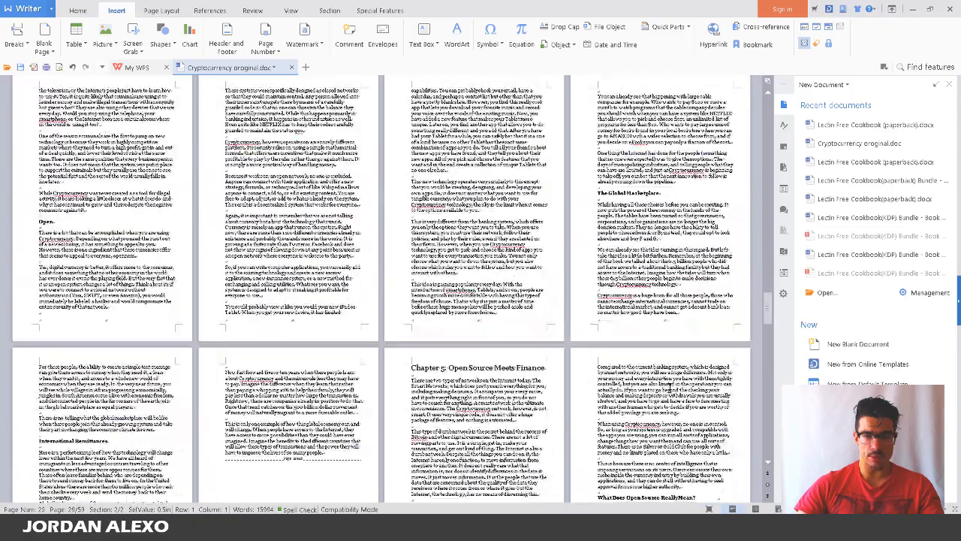
{"action": "scroll", "coordinate": [741, 285], "scroll_direction": "down", "scroll_amount": 10}
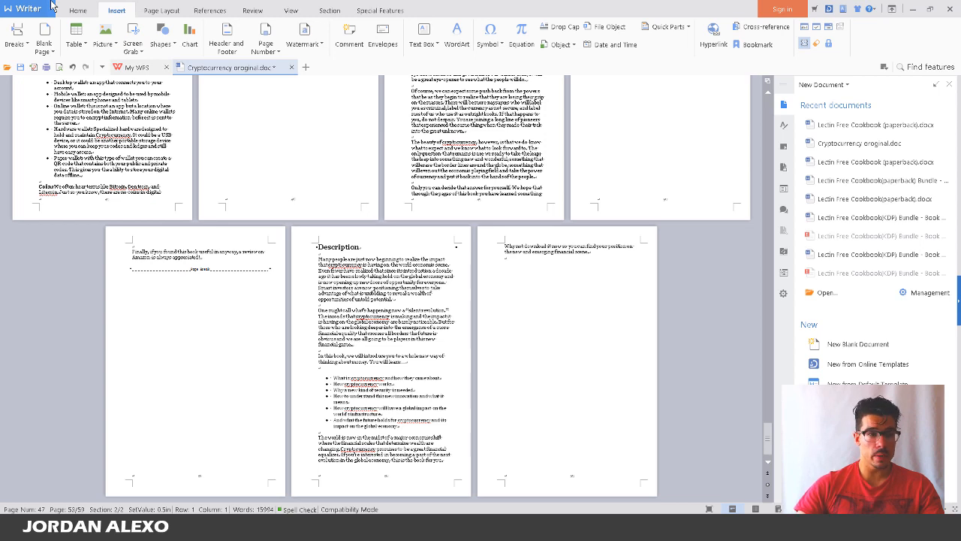
Export the whole Cryptocurrency manuscript, pages 1 to 59, to PDF in the document's original path
{"action": "left_click", "coordinate": [52, 6]}
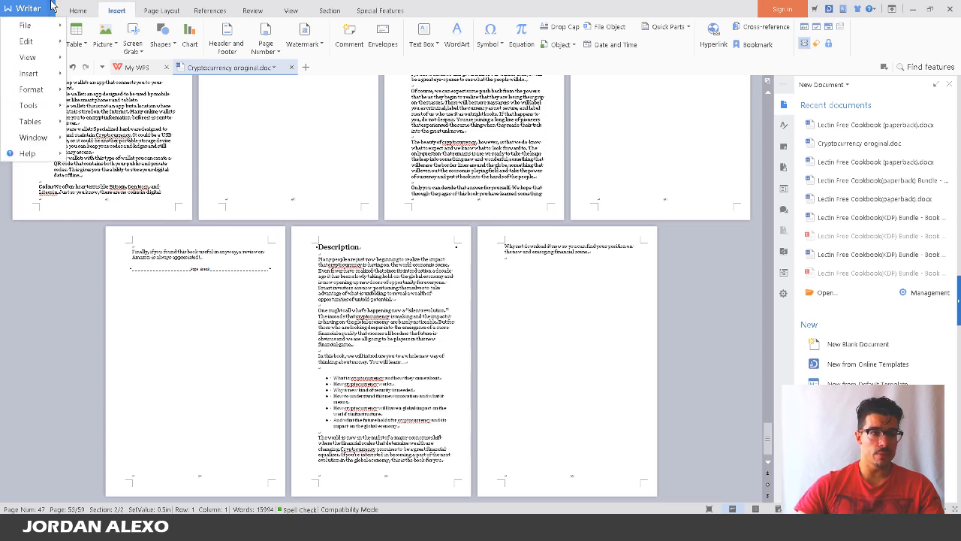
{"action": "mouse_move", "coordinate": [50, 28]}
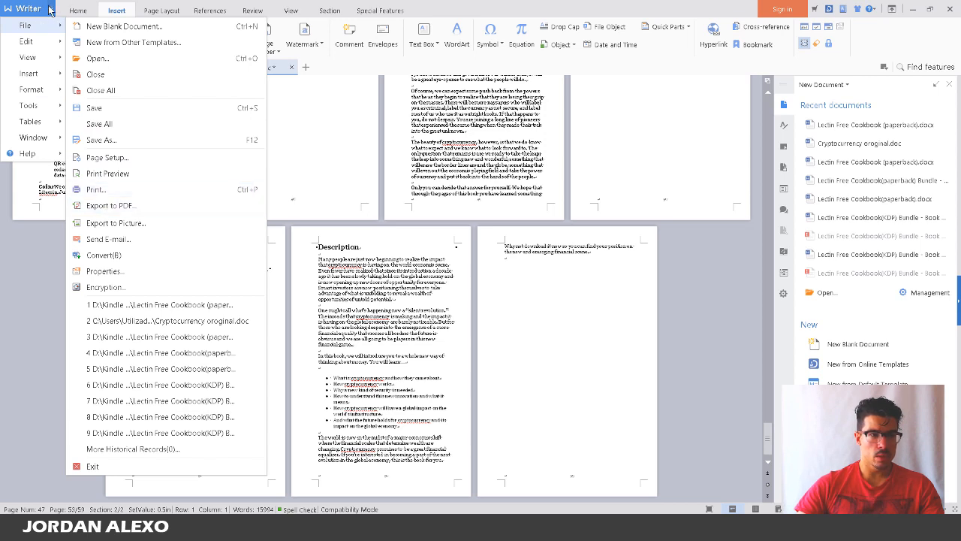
{"action": "left_click", "coordinate": [50, 9]}
{"action": "left_click", "coordinate": [51, 9]}
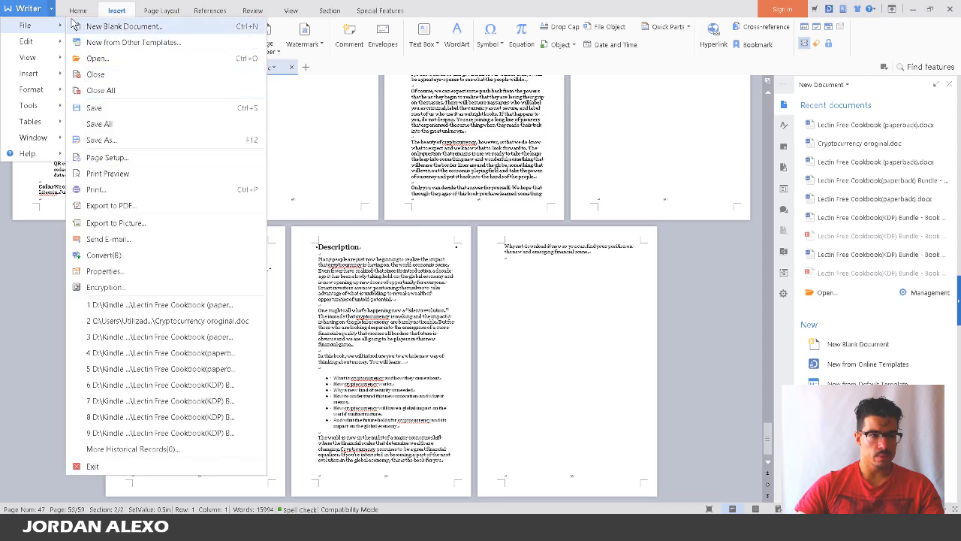
{"action": "left_click", "coordinate": [165, 208]}
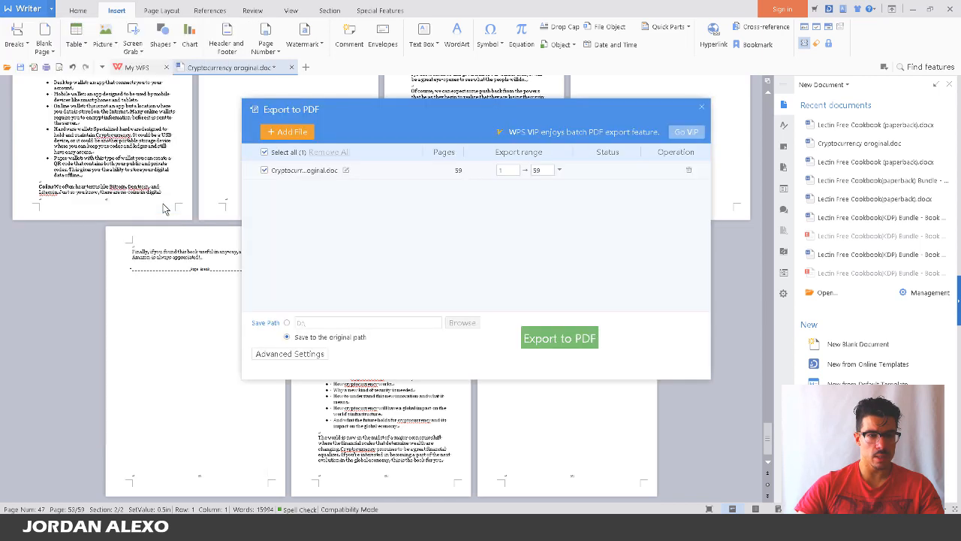
{"action": "left_click", "coordinate": [593, 345]}
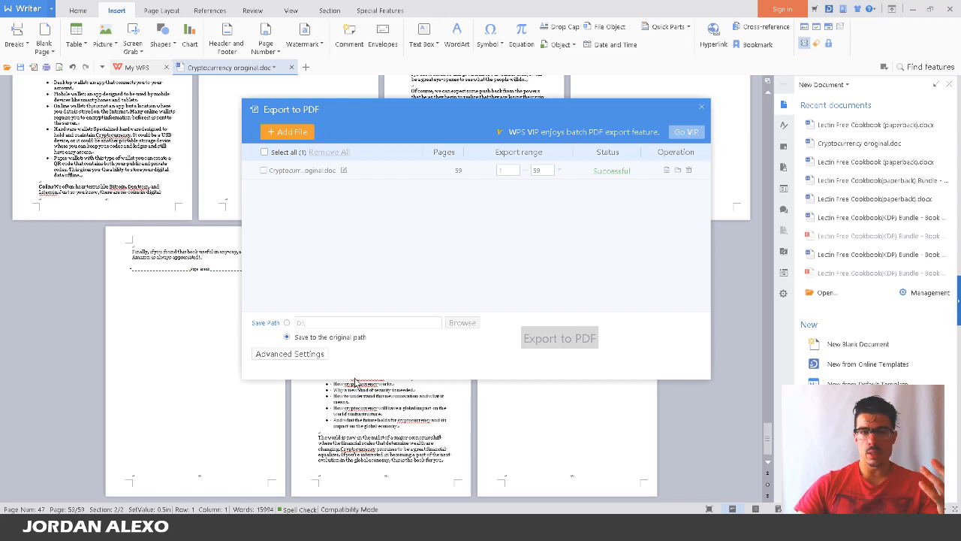
{"action": "left_click", "coordinate": [698, 109]}
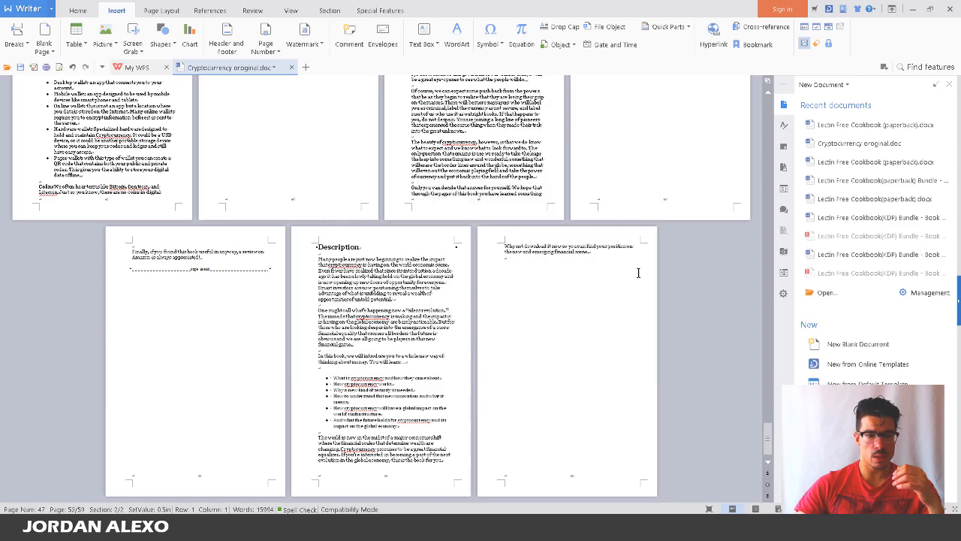
{"action": "scroll", "coordinate": [483, 256], "scroll_direction": "up", "scroll_amount": 5}
{"action": "scroll", "coordinate": [482, 250], "scroll_direction": "up", "scroll_amount": 5}
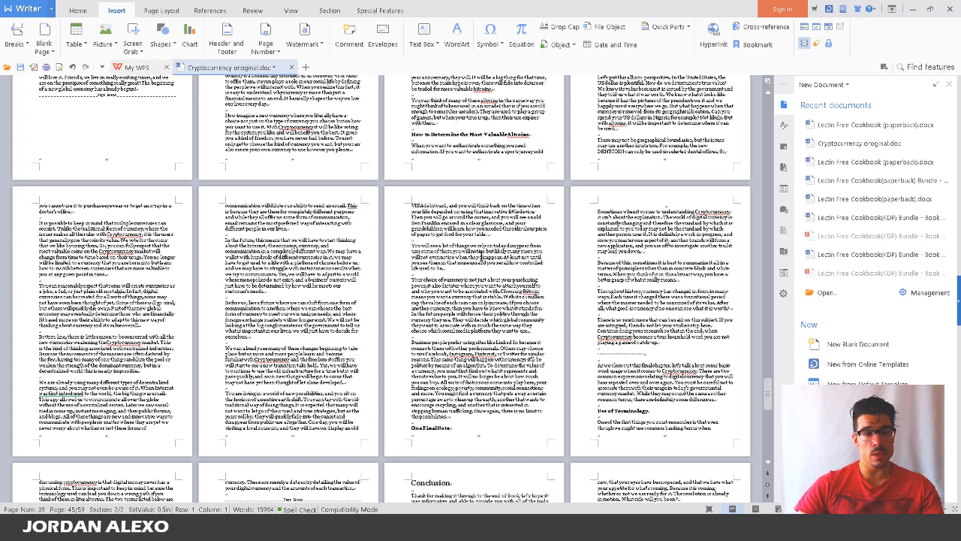
{"action": "scroll", "coordinate": [474, 256], "scroll_direction": "up", "scroll_amount": 10}
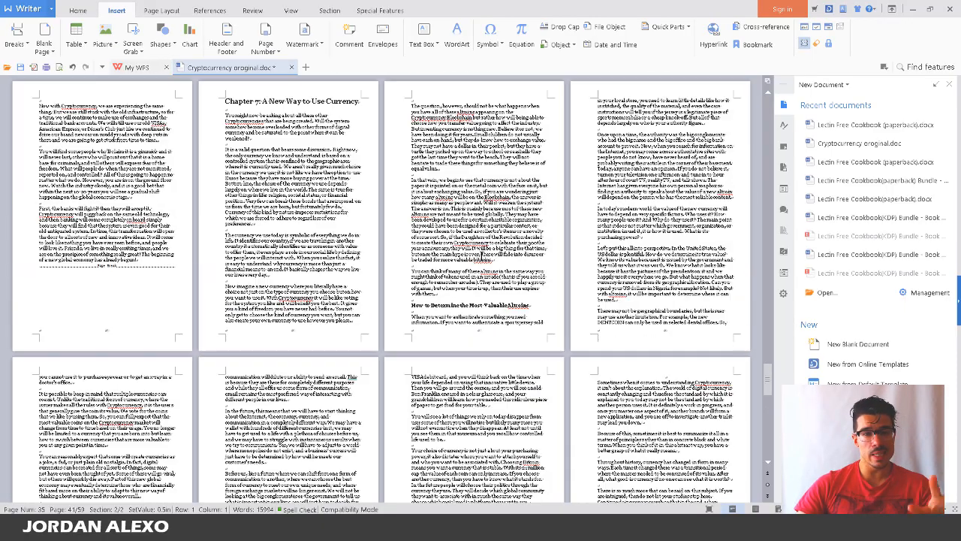
{"action": "scroll", "coordinate": [481, 262], "scroll_direction": "up", "scroll_amount": 3}
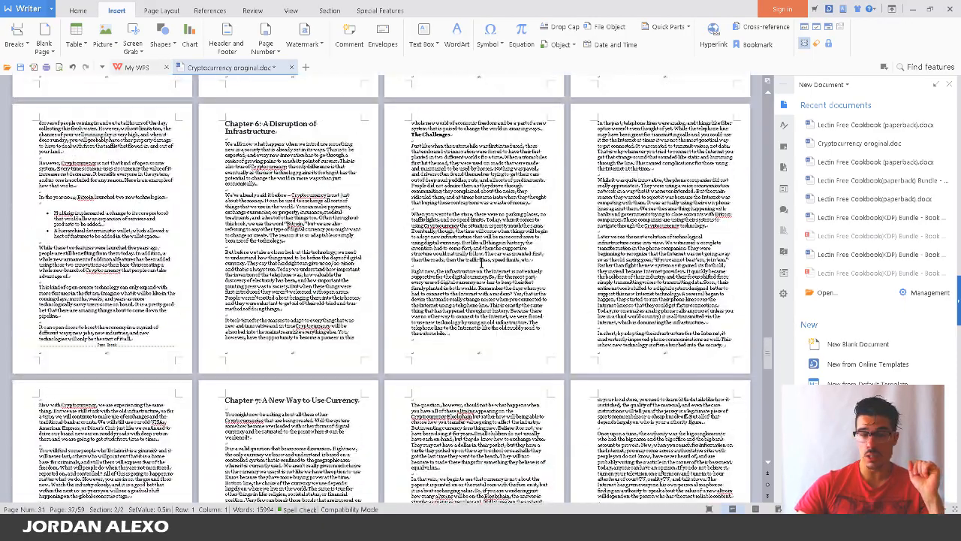